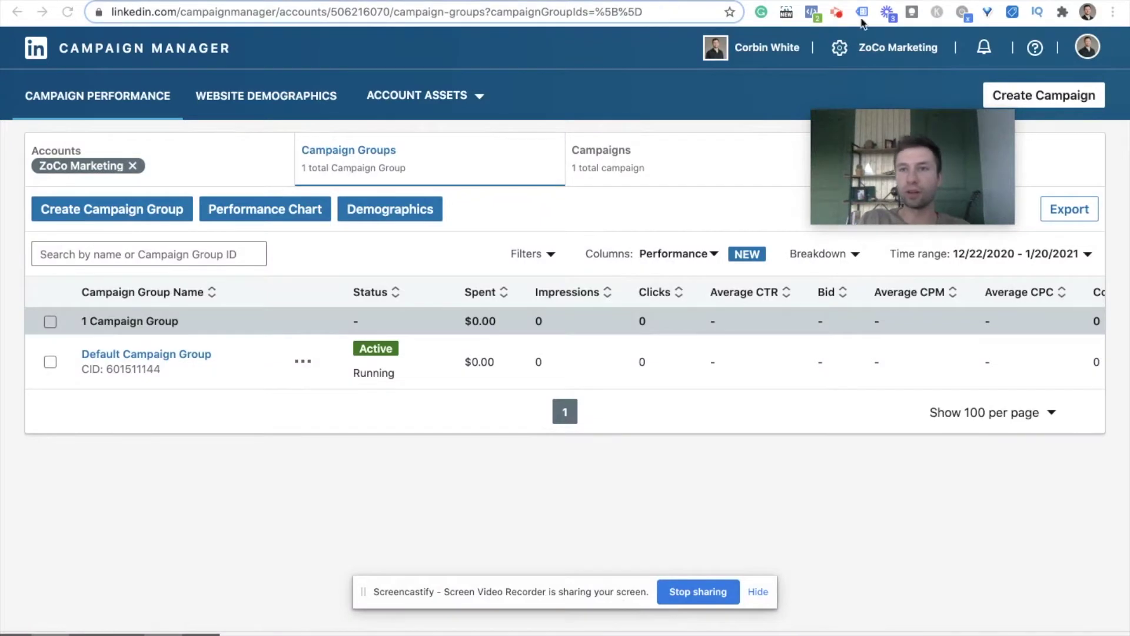
Switch to the Google Slides outline and highlight its three Linkedin Conversion Tracking topics one after another.
{"action": "key", "text": "ctrl+Tab"}
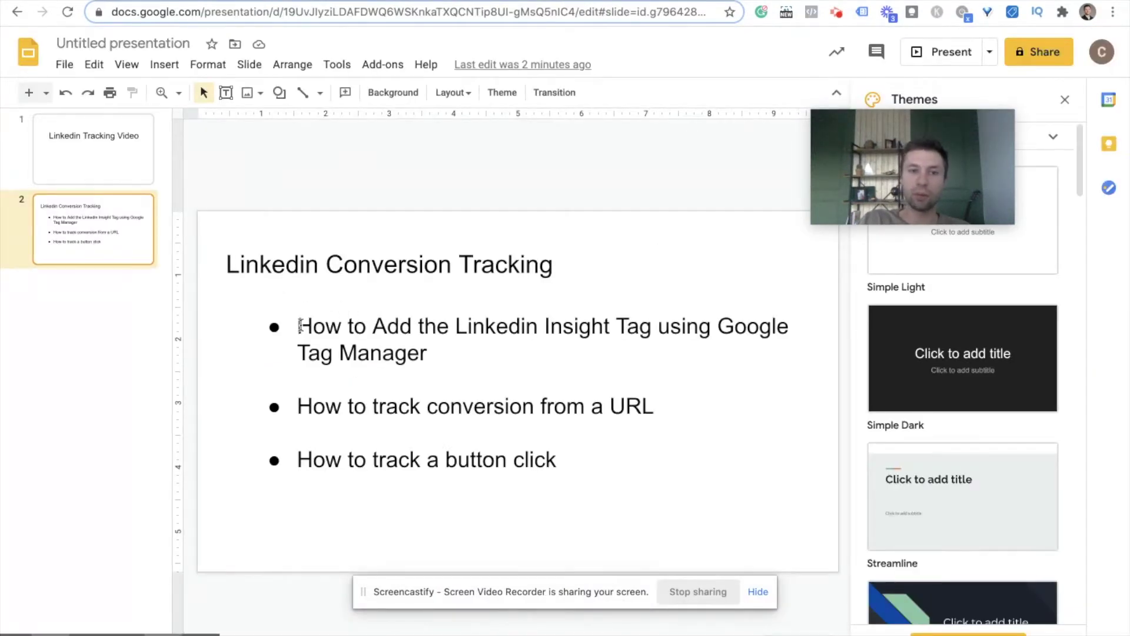
{"action": "triple_click", "coordinate": [441, 343]}
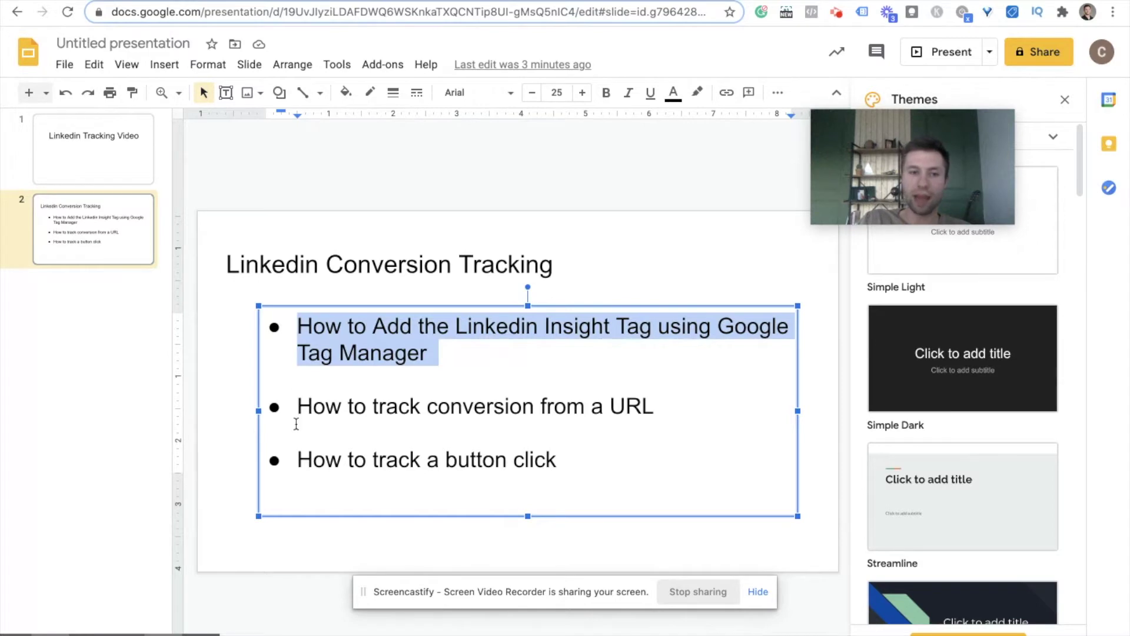
{"action": "left_click_drag", "start_coordinate": [297, 406], "coordinate": [625, 418]}
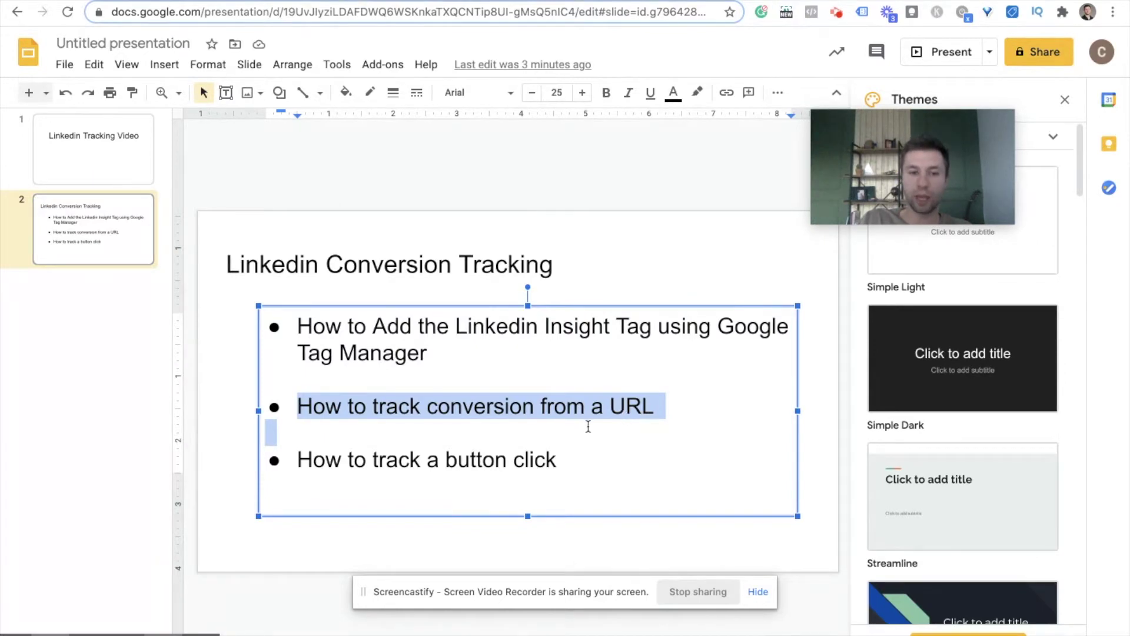
{"action": "left_click_drag", "start_coordinate": [299, 461], "coordinate": [553, 465]}
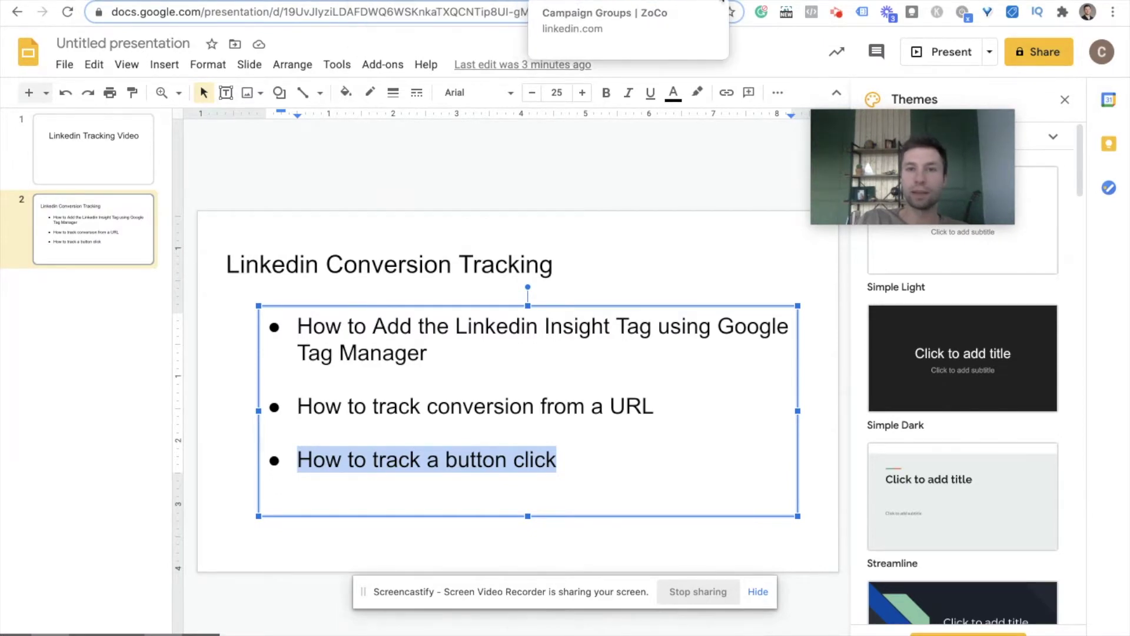
Return to LinkedIn Campaign Manager and open the account's website conversion tracking, showing the tagged domains.
{"action": "left_click", "coordinate": [553, 1]}
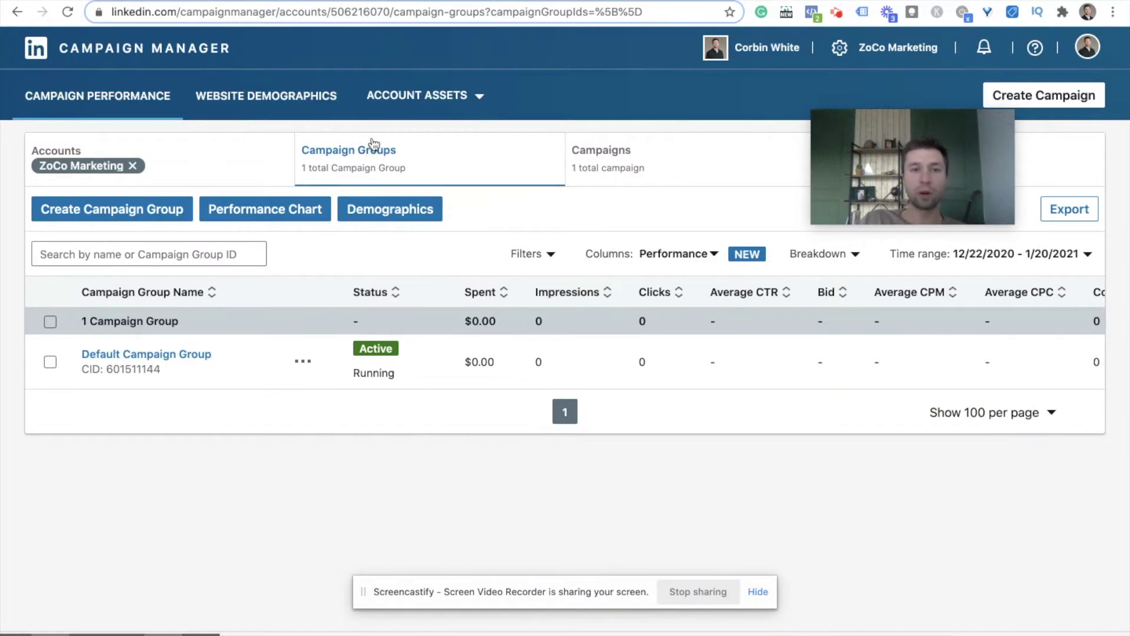
{"action": "left_click", "coordinate": [458, 104]}
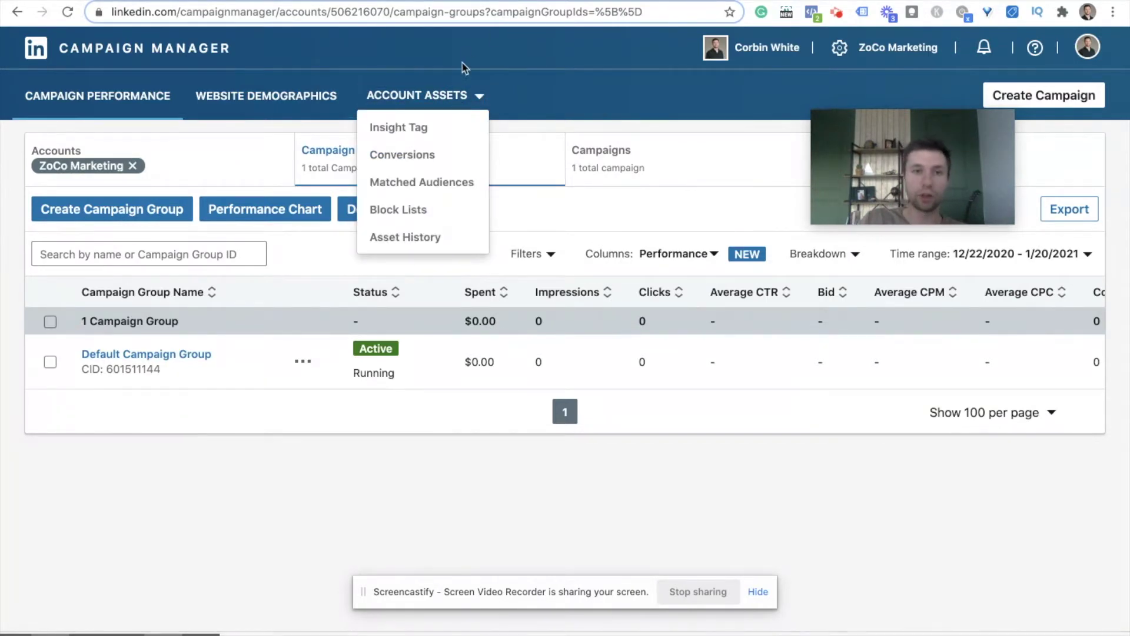
{"action": "left_click", "coordinate": [428, 152]}
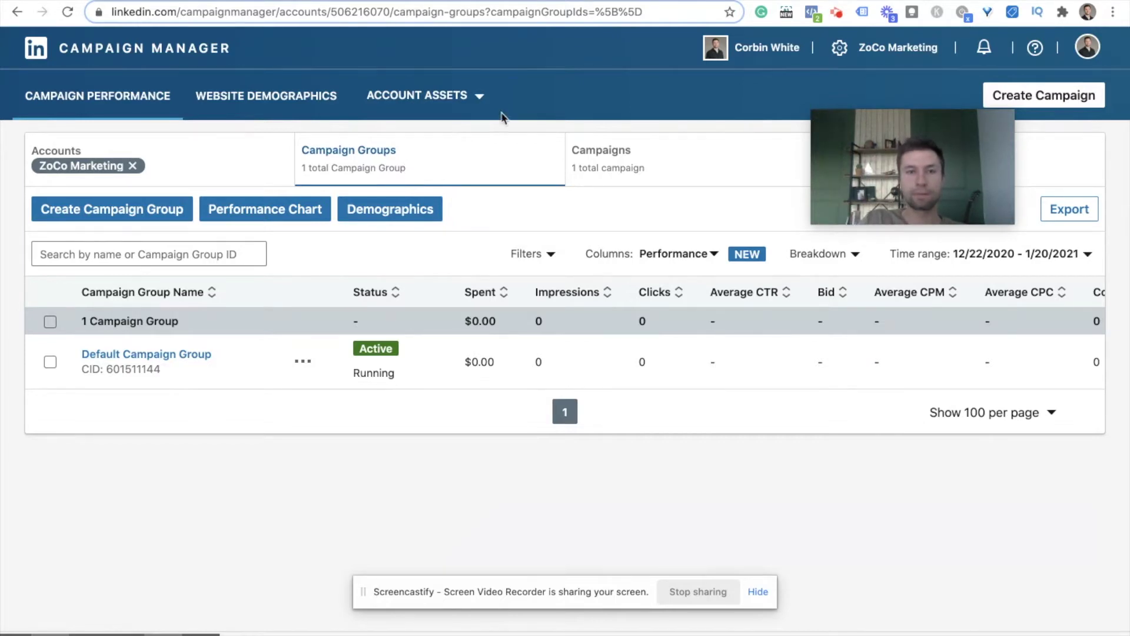
{"action": "left_click", "coordinate": [478, 97]}
{"action": "left_click", "coordinate": [422, 158]}
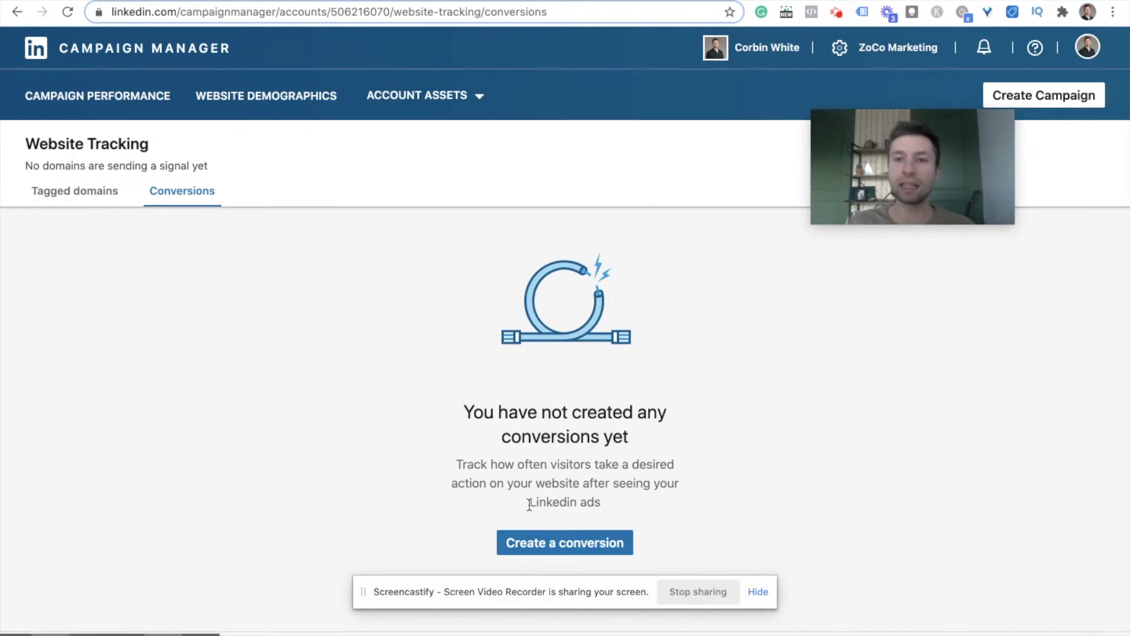
{"action": "left_click", "coordinate": [71, 191]}
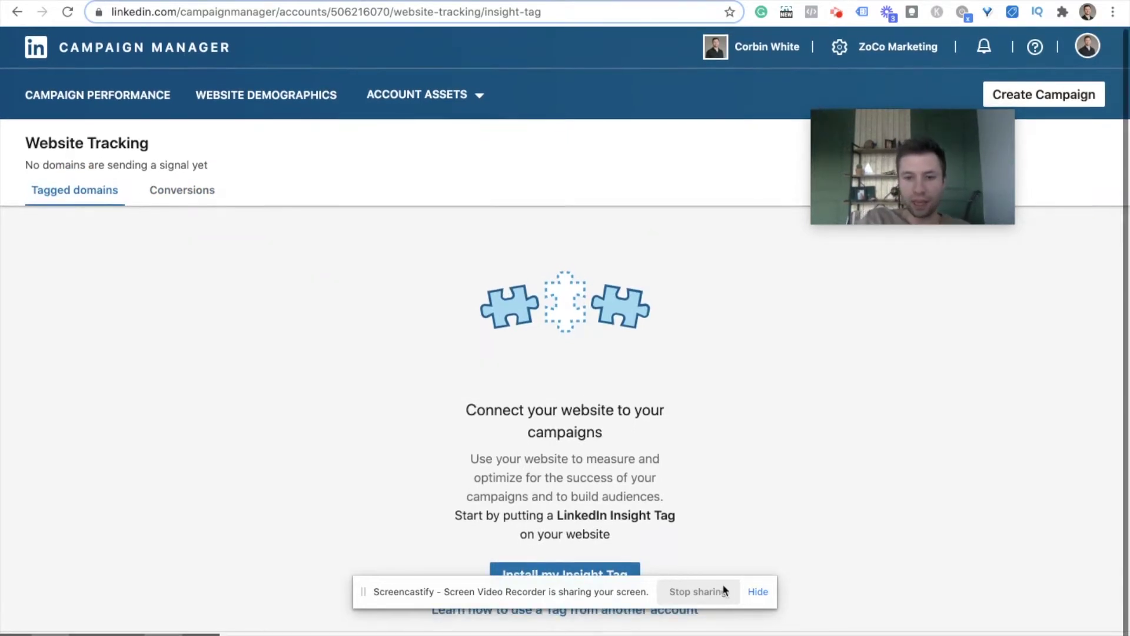
Start installing the Insight Tag with the tag manager option and copy the LinkedIn partner ID.
{"action": "left_click", "coordinate": [759, 591]}
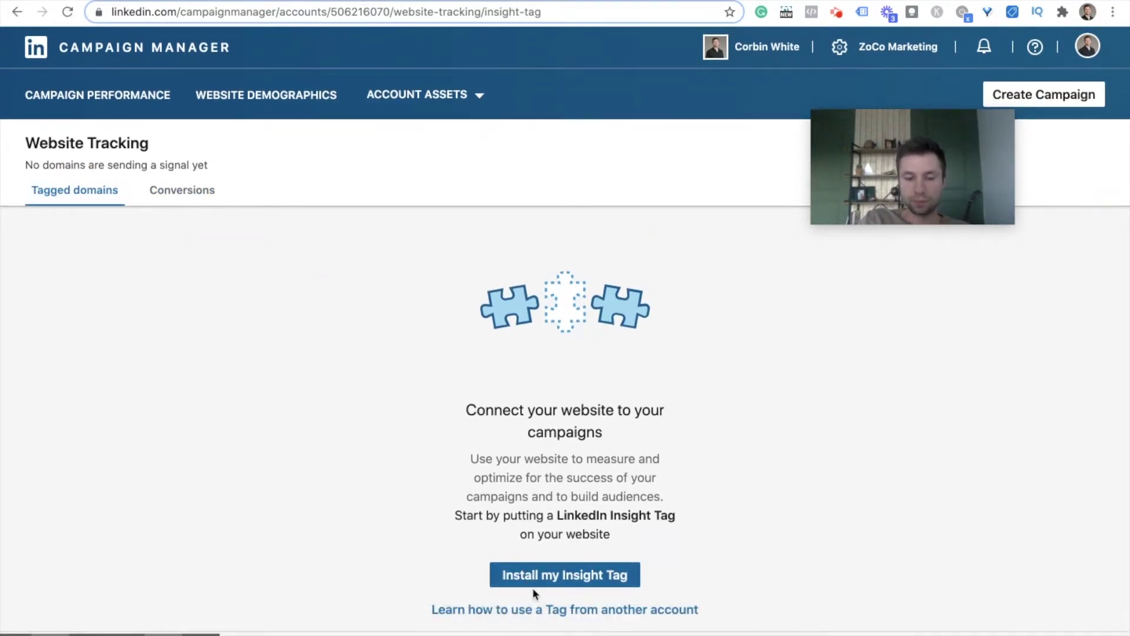
{"action": "left_click", "coordinate": [564, 575]}
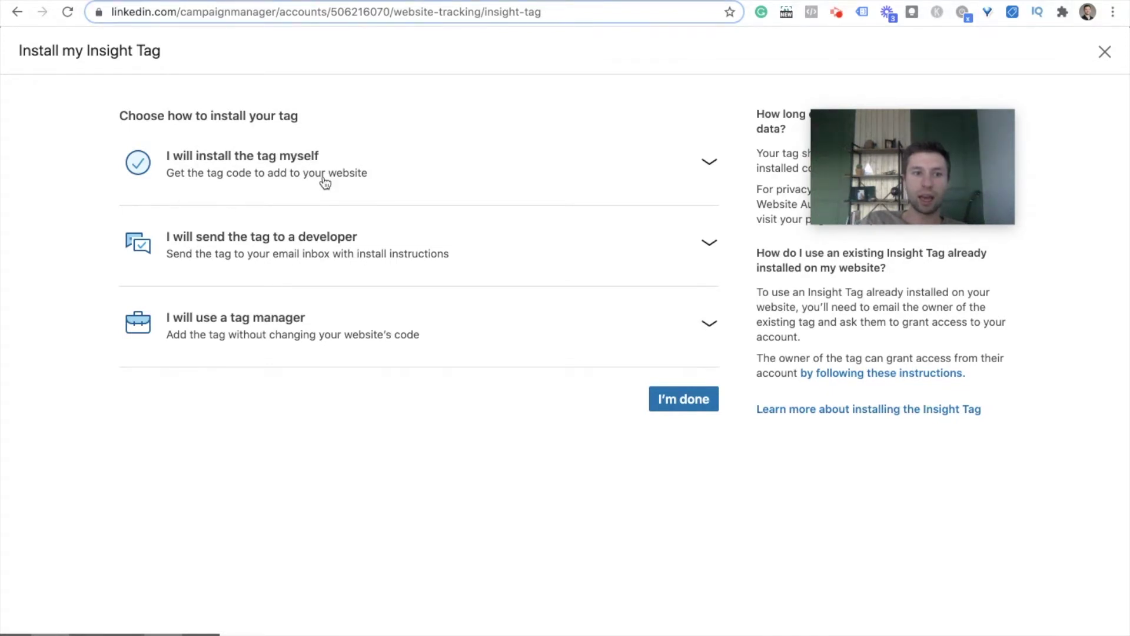
{"action": "left_click", "coordinate": [706, 324]}
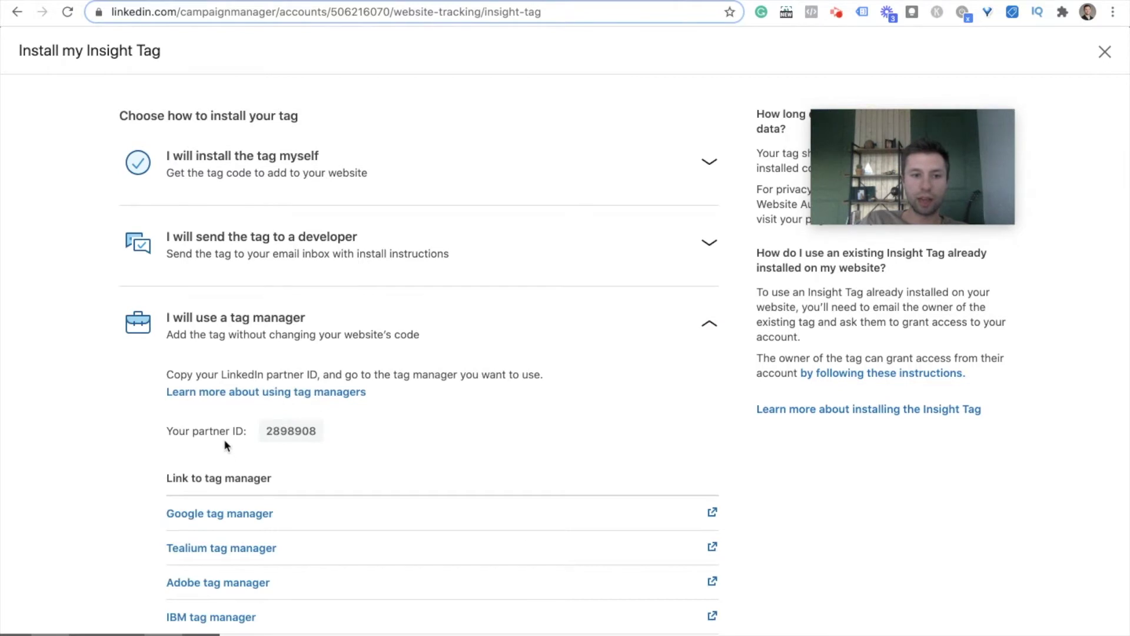
{"action": "scroll", "coordinate": [224, 439], "scroll_direction": "down", "scroll_amount": 1}
{"action": "left_click", "coordinate": [308, 413]}
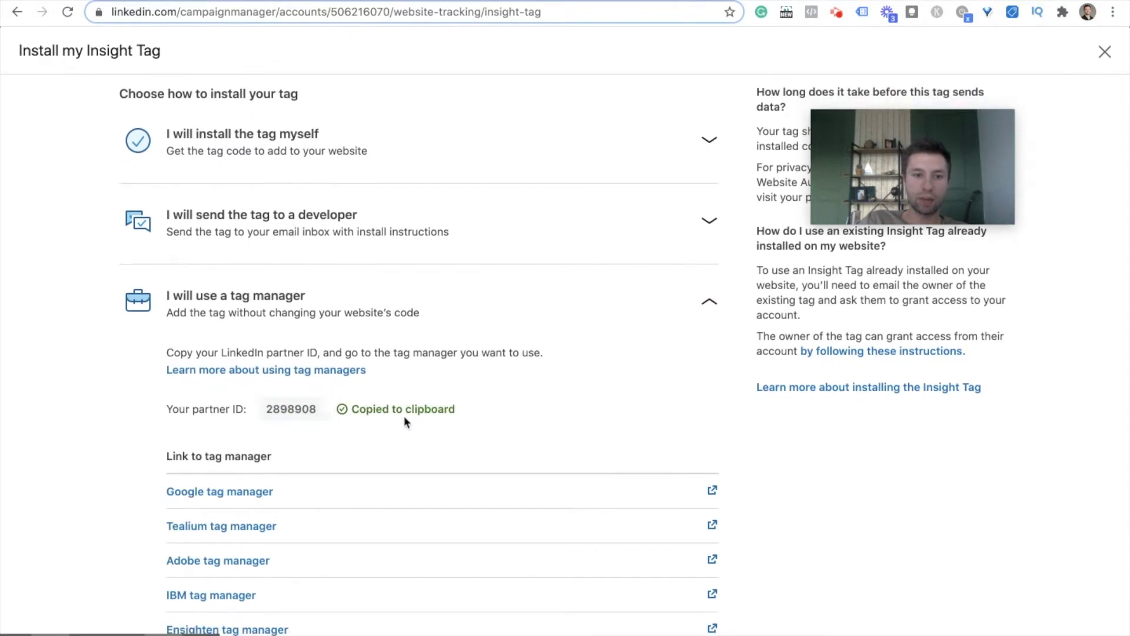
{"action": "scroll", "coordinate": [393, 403], "scroll_direction": "down", "scroll_amount": 1}
{"action": "scroll", "coordinate": [393, 404], "scroll_direction": "up", "scroll_amount": 1}
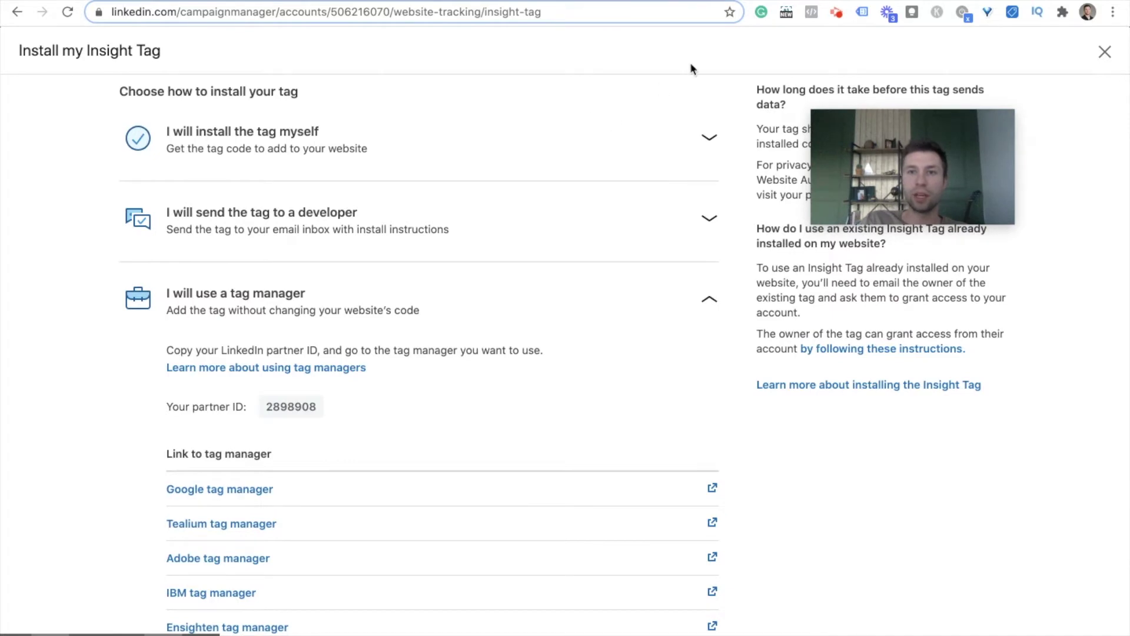
Switch to Google Tag Manager and add a new tag named "Linkedin Insight Tag" in the default workspace.
{"action": "key", "text": "ctrl+Tab"}
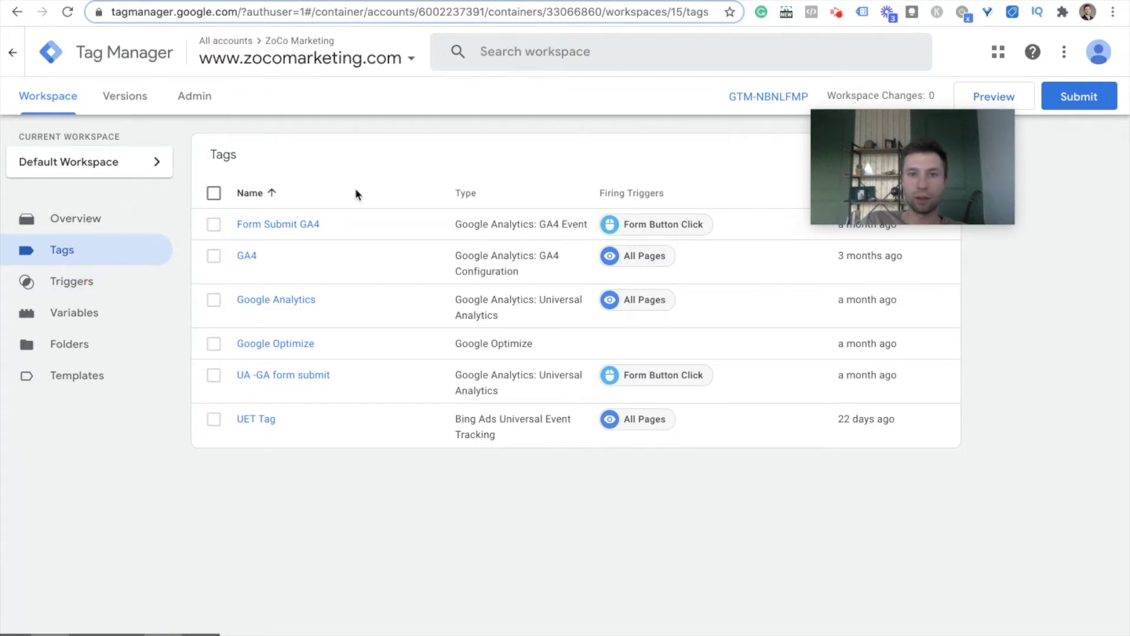
{"action": "left_click", "coordinate": [55, 100]}
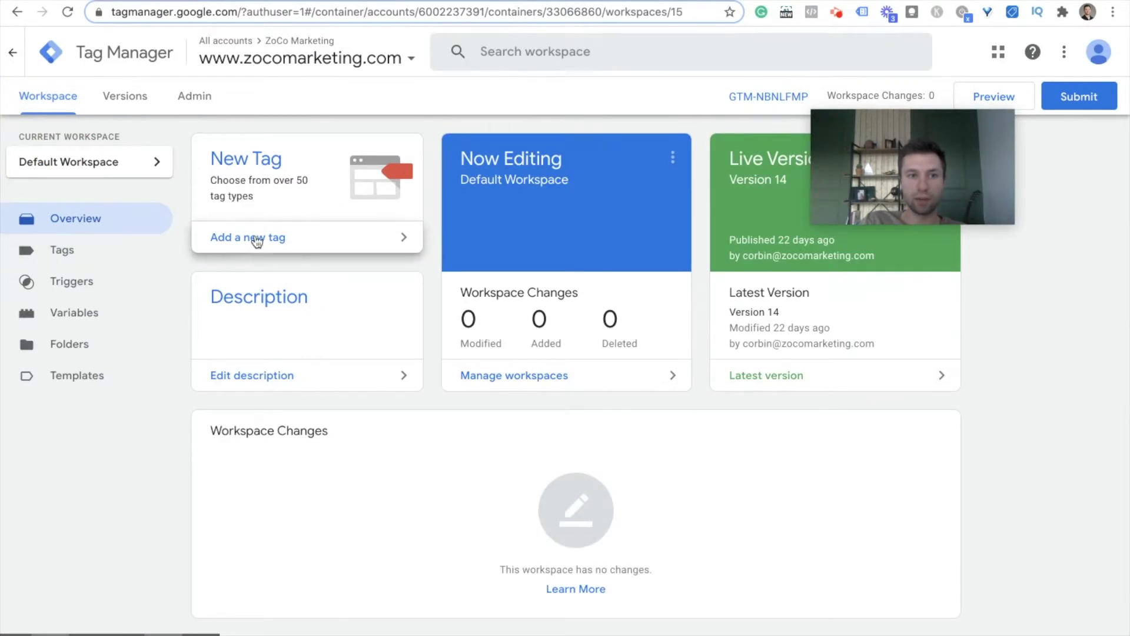
{"action": "left_click", "coordinate": [294, 241]}
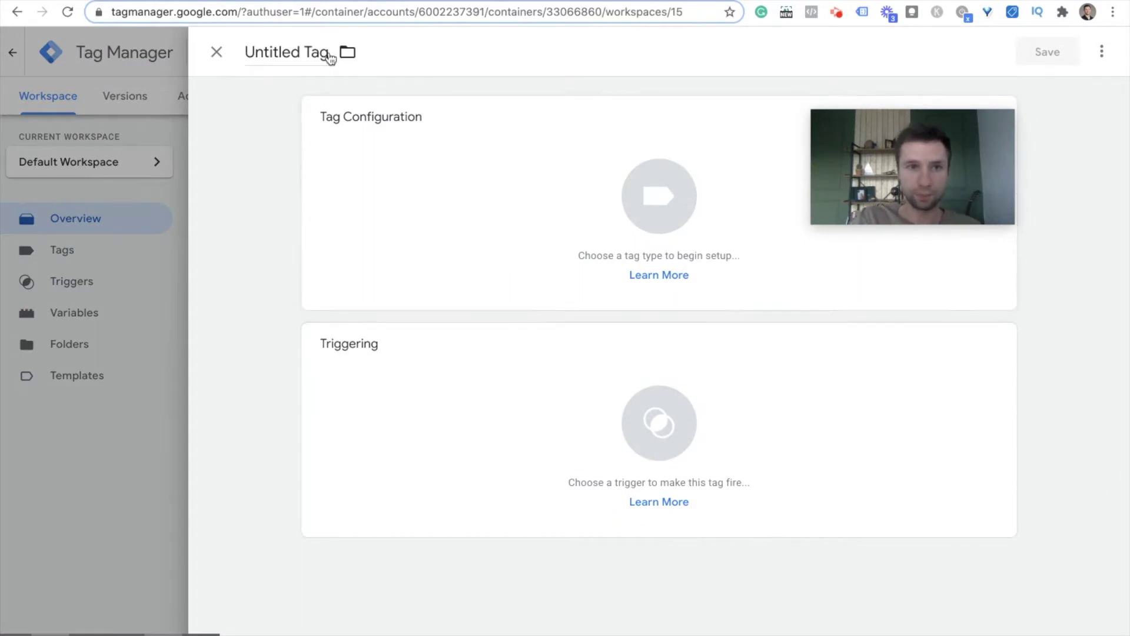
{"action": "left_click", "coordinate": [347, 52]}
{"action": "left_click", "coordinate": [309, 52]}
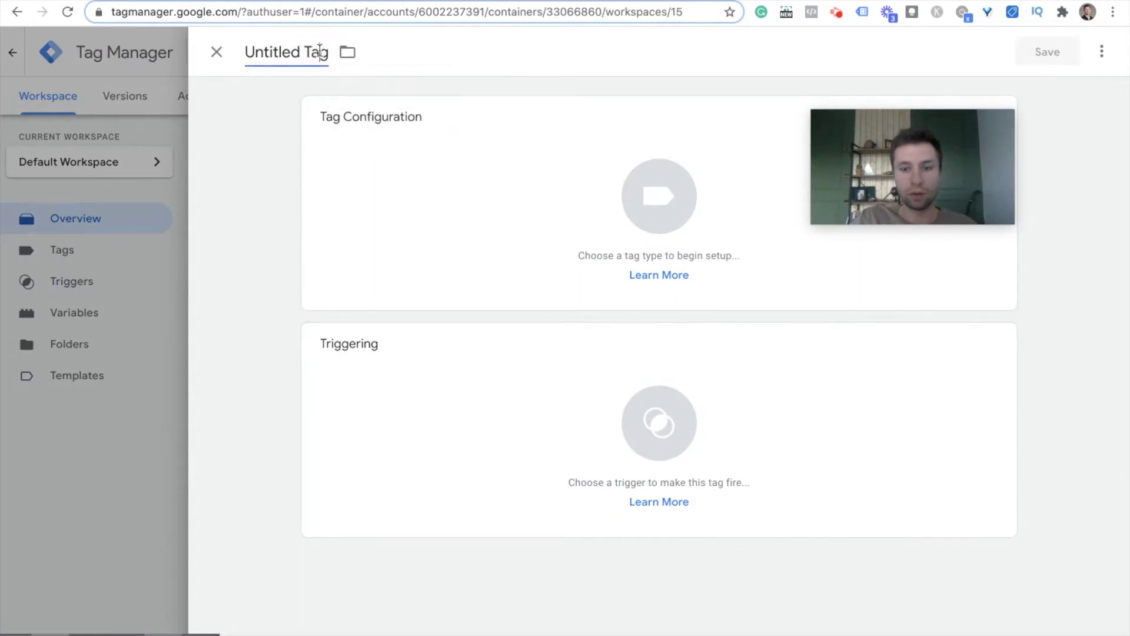
{"action": "key", "text": "BackSpace"}
{"action": "key", "text": "BackSpace"}
{"action": "key", "text": "BackSpace"}
{"action": "key", "text": "BackSpace"}
{"action": "key", "text": "BackSpace"}
{"action": "key", "text": "BackSpace"}
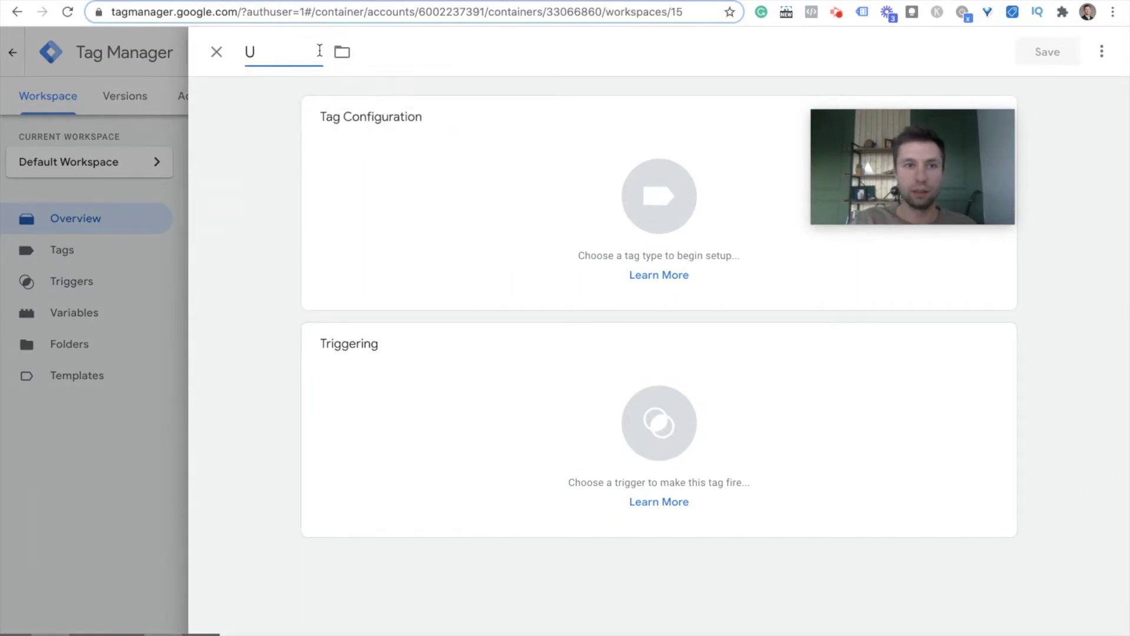
{"action": "type", "text": "Linkedin "}
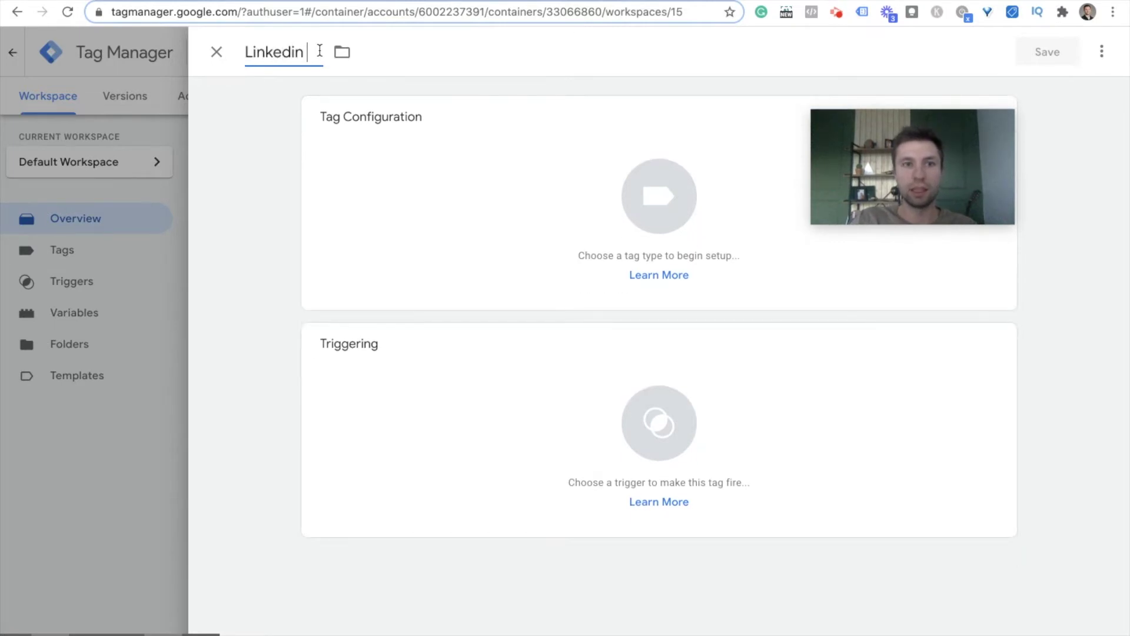
{"action": "type", "text": "Insight"}
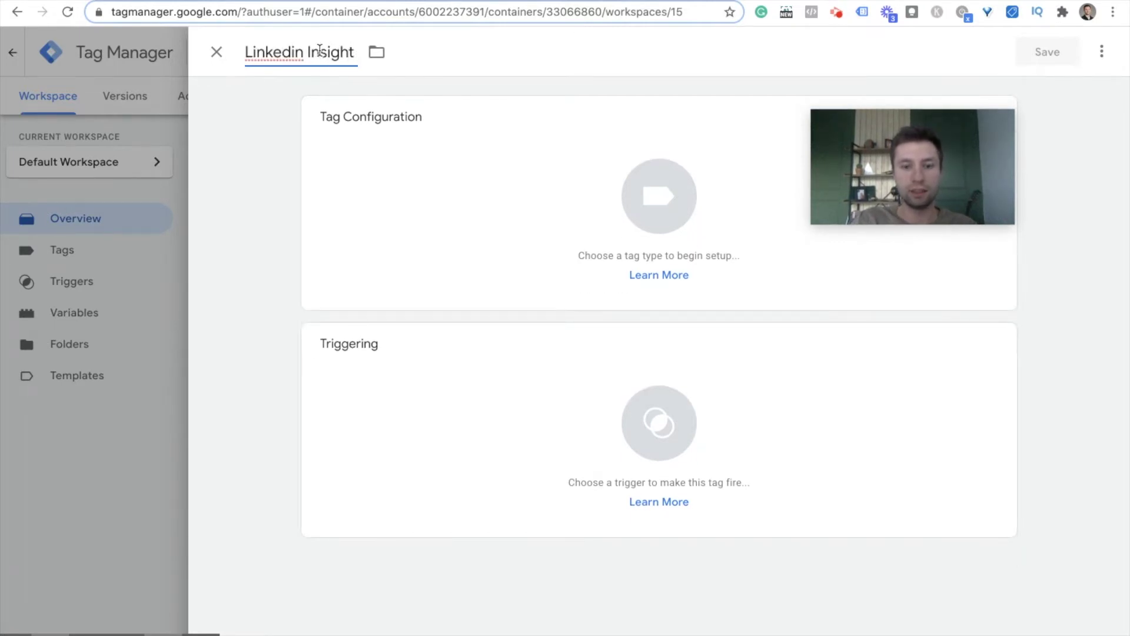
{"action": "type", "text": " Tag"}
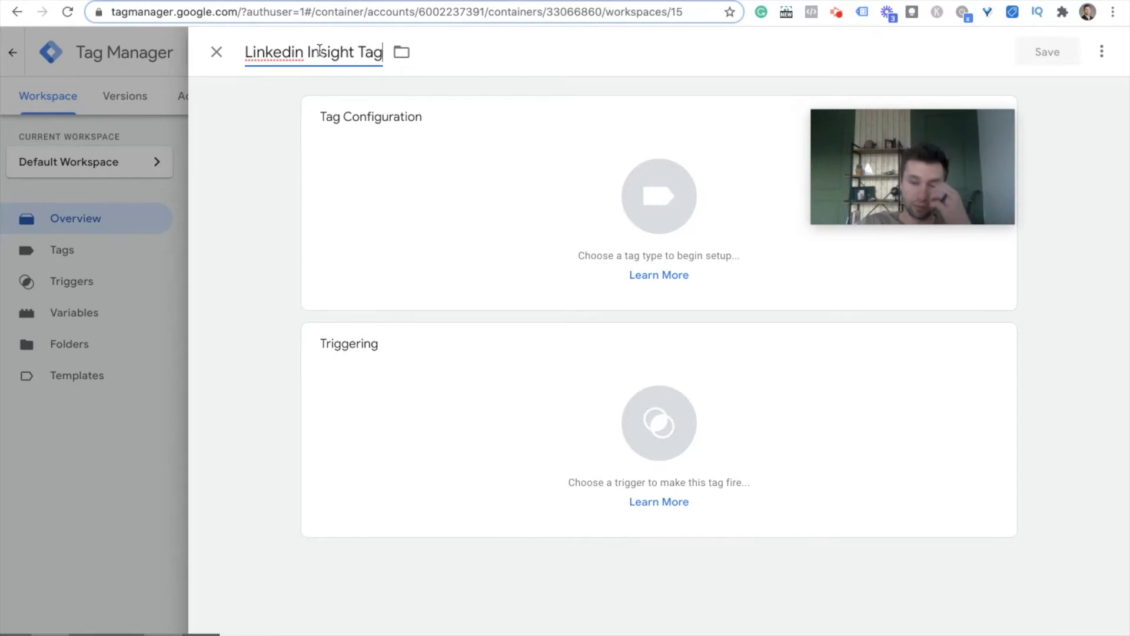
Search the tag types for "link" and set the new tag's type to LinkedIn Insight.
{"action": "left_click", "coordinate": [489, 184]}
{"action": "left_click", "coordinate": [489, 184]}
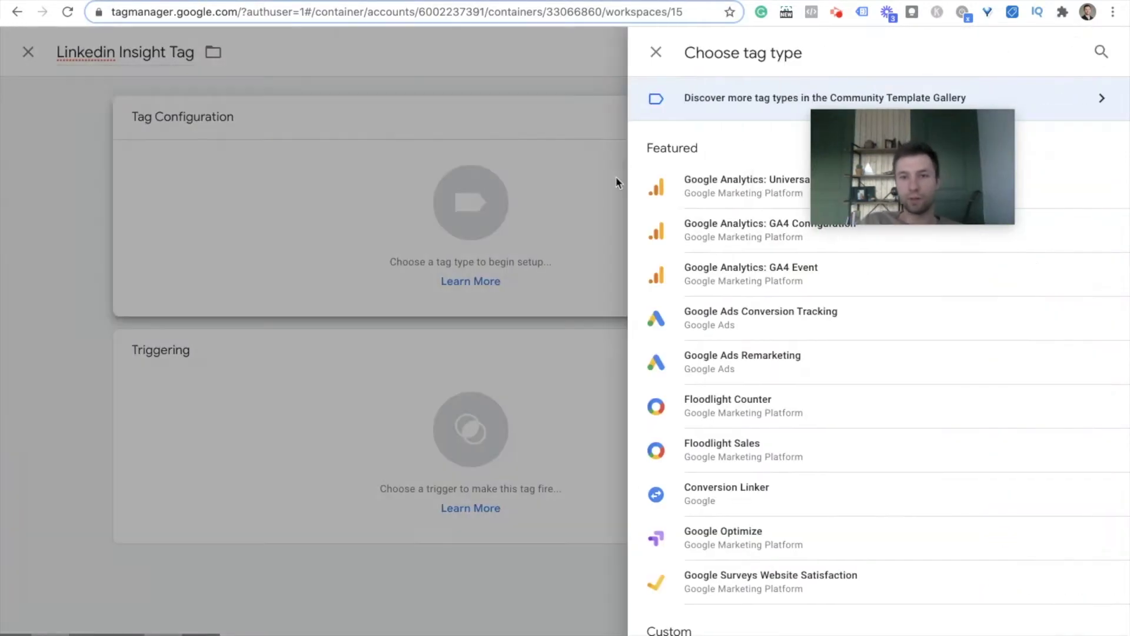
{"action": "left_click_drag", "start_coordinate": [905, 183], "coordinate": [503, 114]}
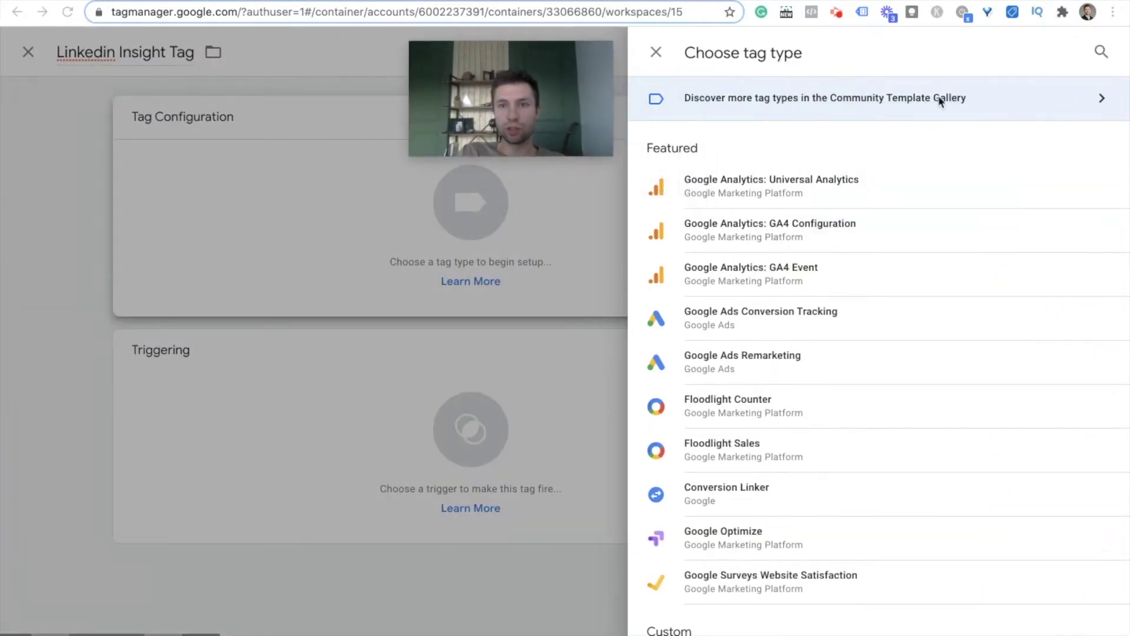
{"action": "left_click", "coordinate": [1099, 53]}
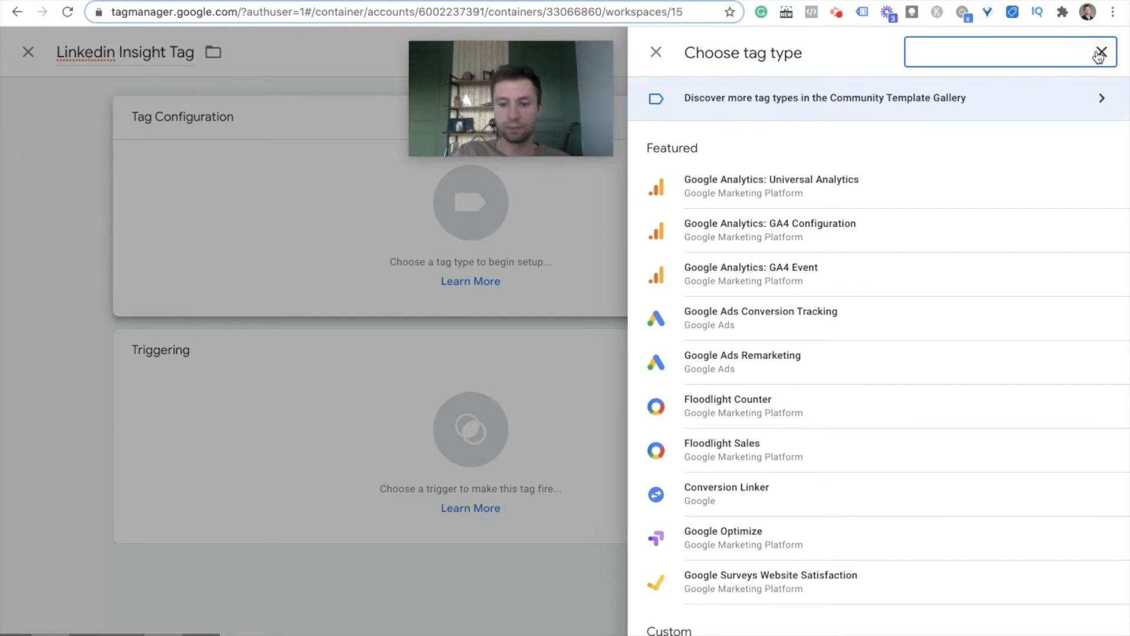
{"action": "type", "text": "link"}
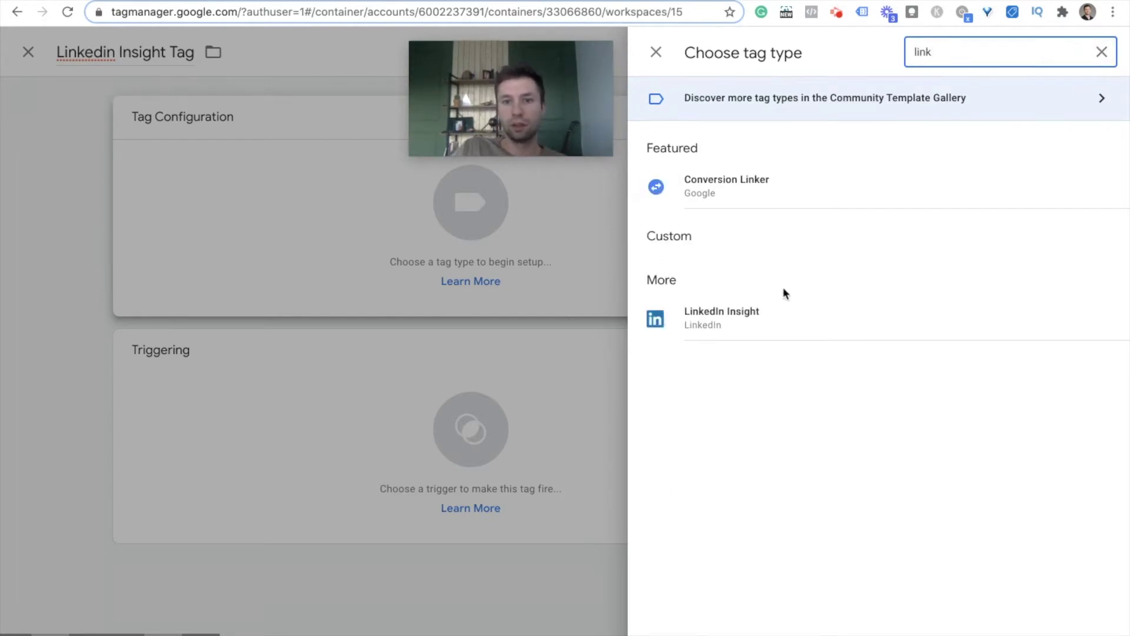
{"action": "left_click", "coordinate": [770, 299]}
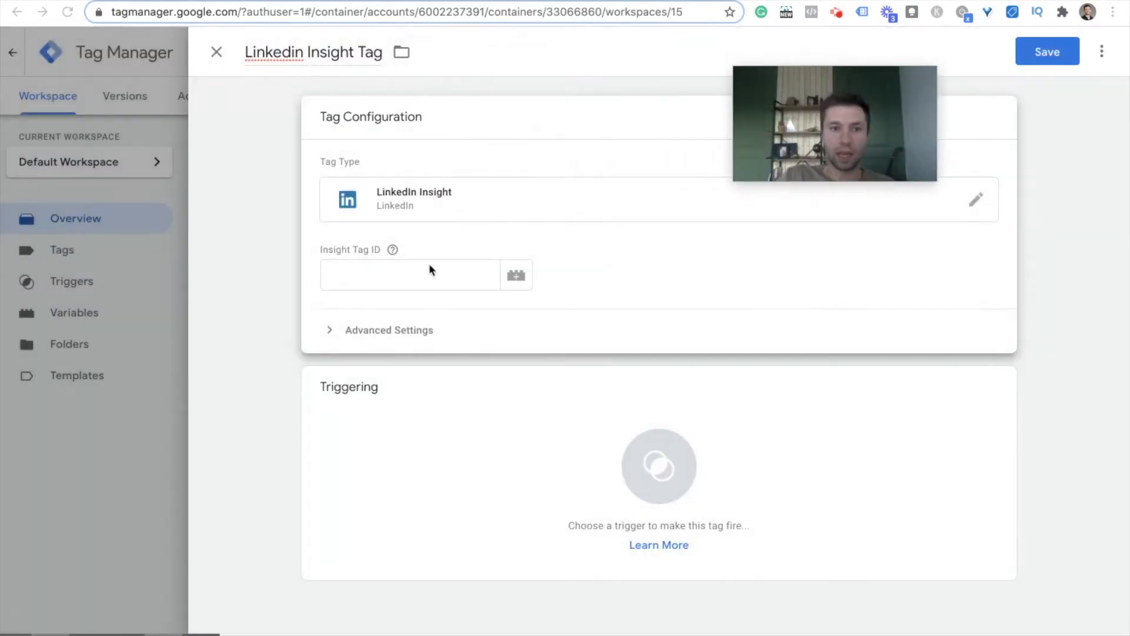
Enter the copied partner ID as the Insight Tag ID, add the All Pages firing trigger and save the tag.
{"action": "left_click", "coordinate": [372, 272]}
{"action": "type", "text": "2898908"}
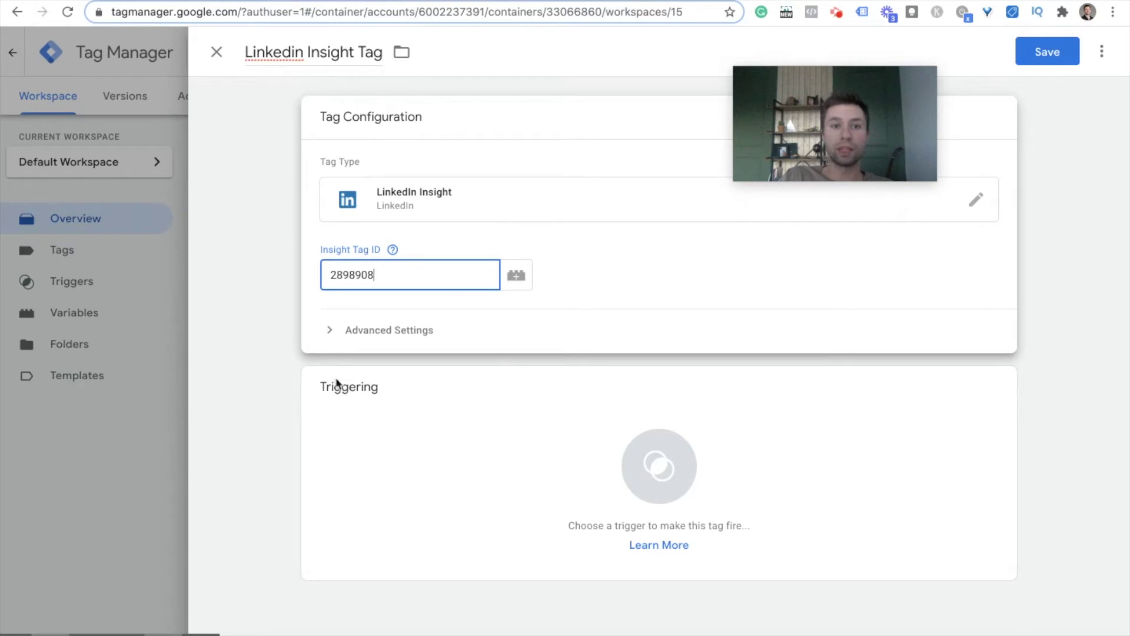
{"action": "left_click", "coordinate": [517, 449]}
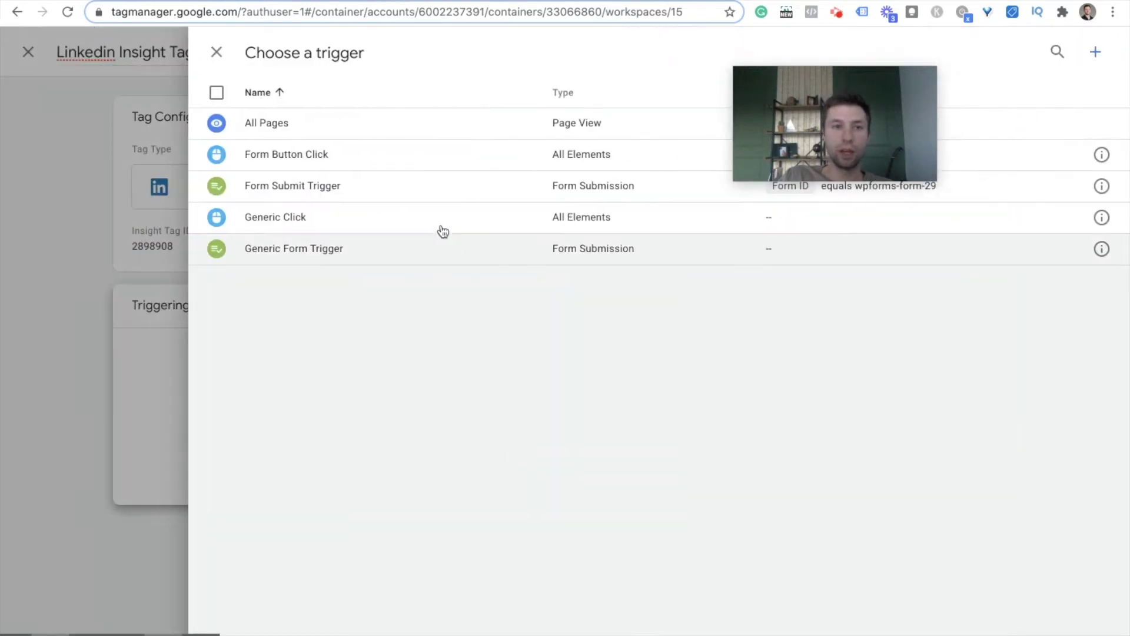
{"action": "left_click", "coordinate": [308, 128]}
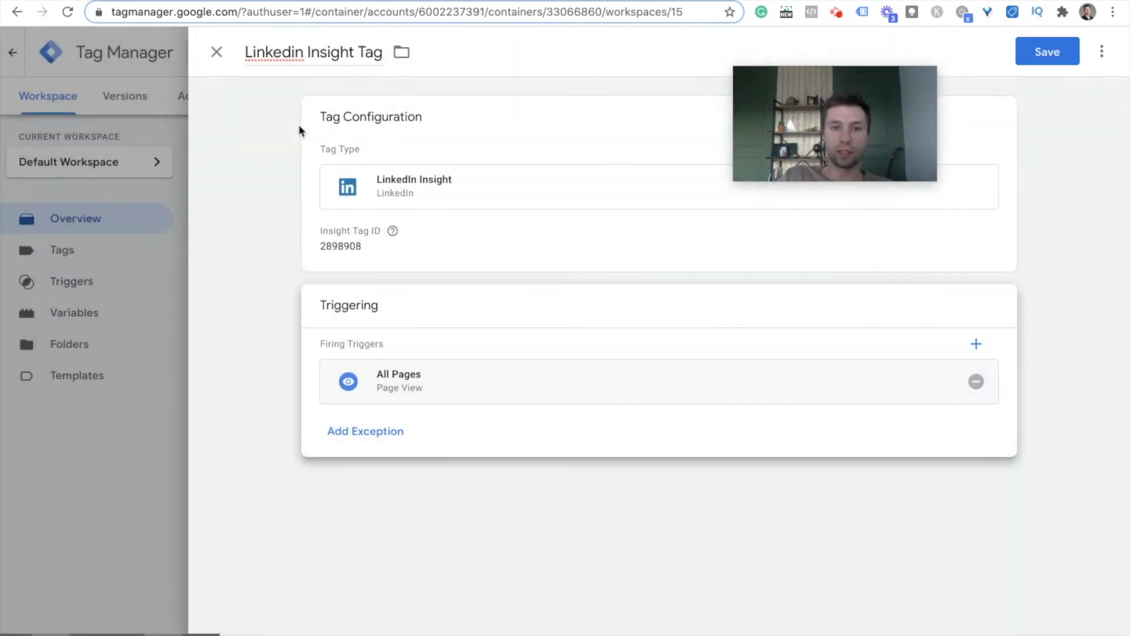
{"action": "left_click", "coordinate": [1044, 59]}
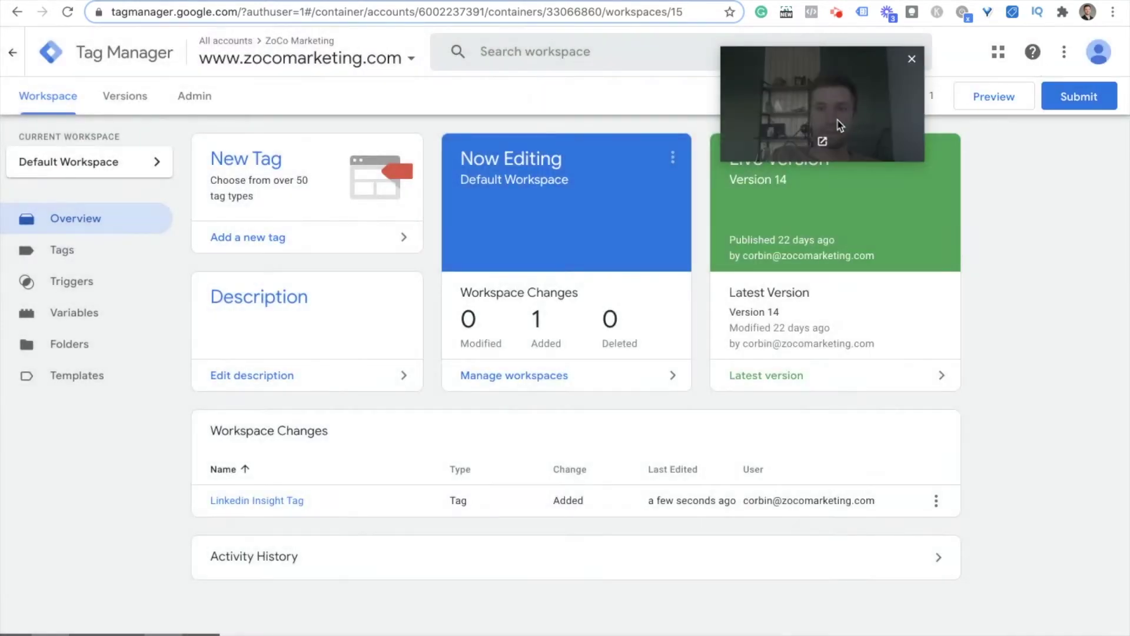
Preview the container on zocomarketing.com and check in Tag Assistant whether the Linkedin Insight Tag fires.
{"action": "left_click", "coordinate": [986, 107]}
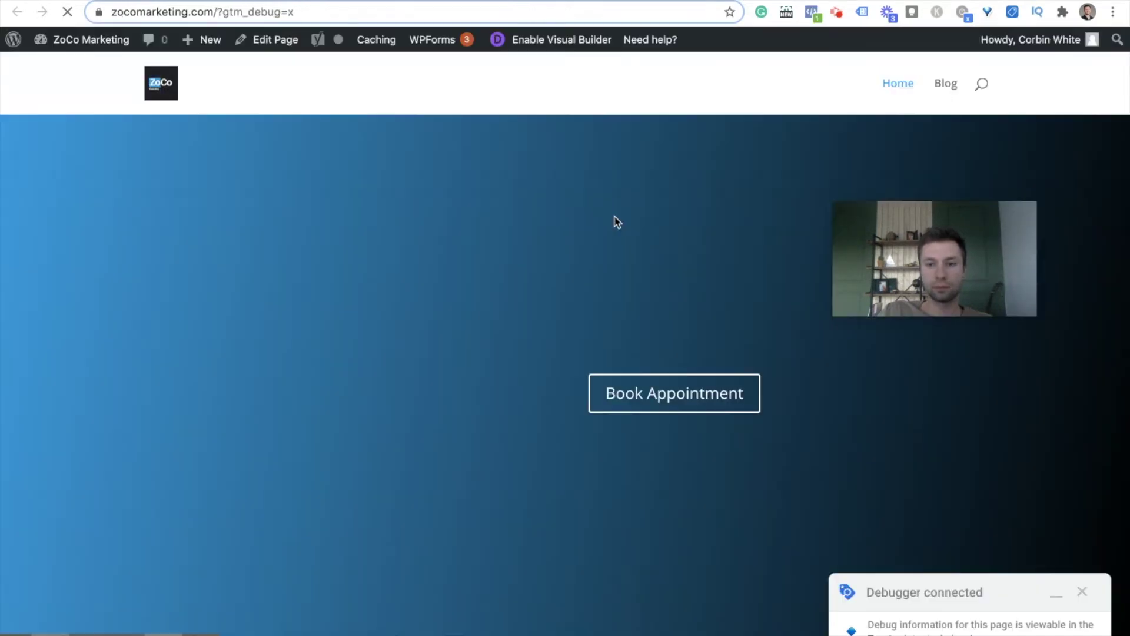
{"action": "key", "text": "super+grave"}
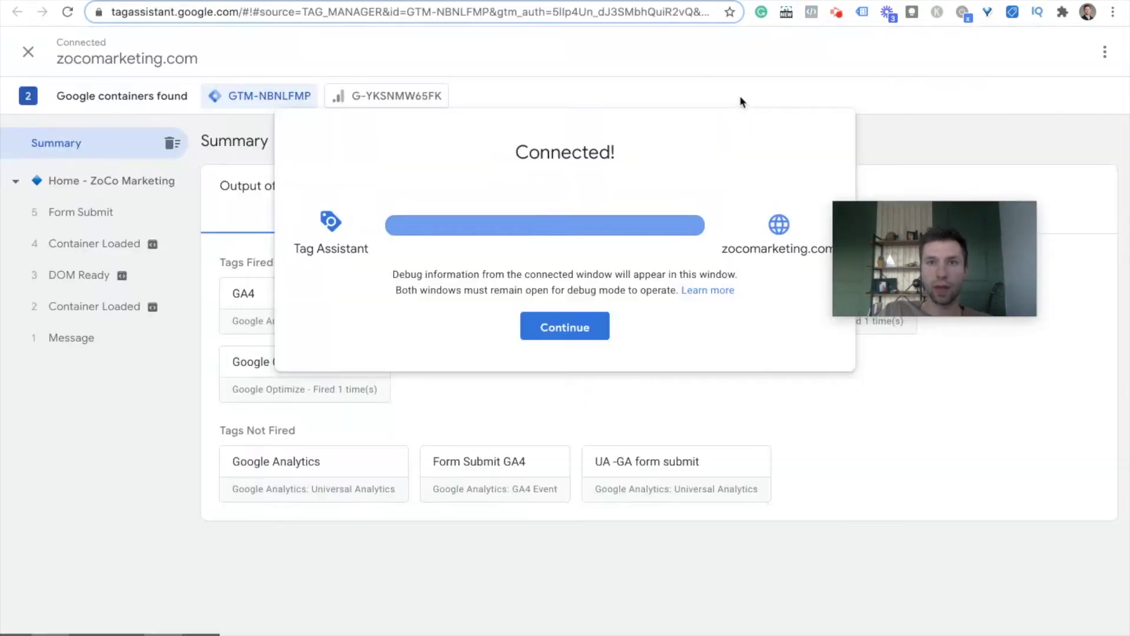
{"action": "left_click", "coordinate": [553, 324]}
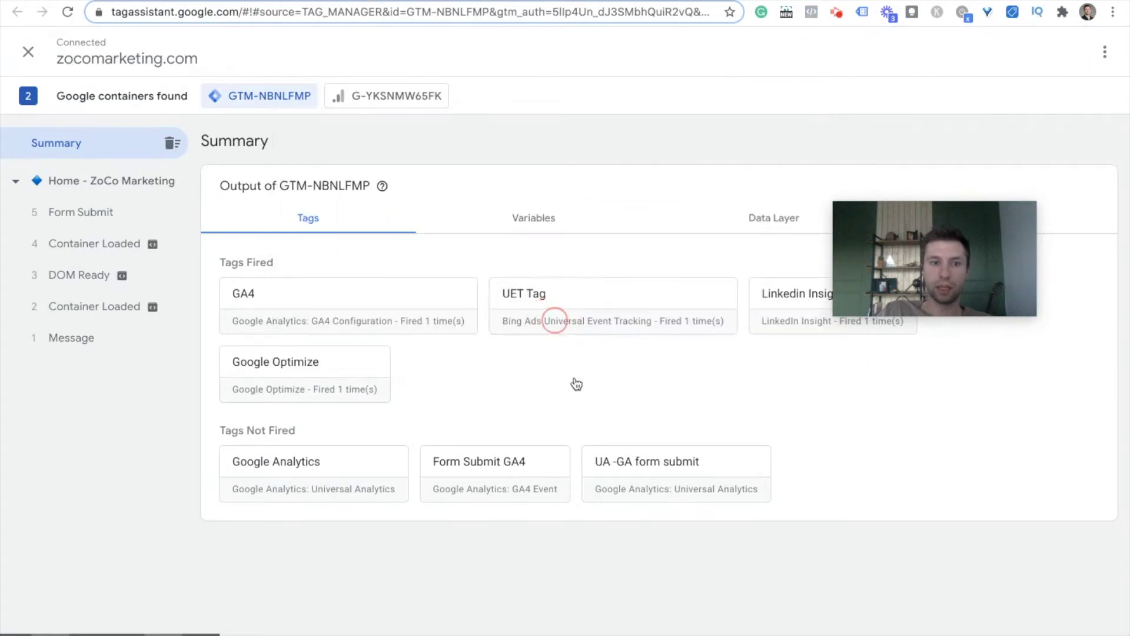
{"action": "mouse_move", "coordinate": [896, 244]}
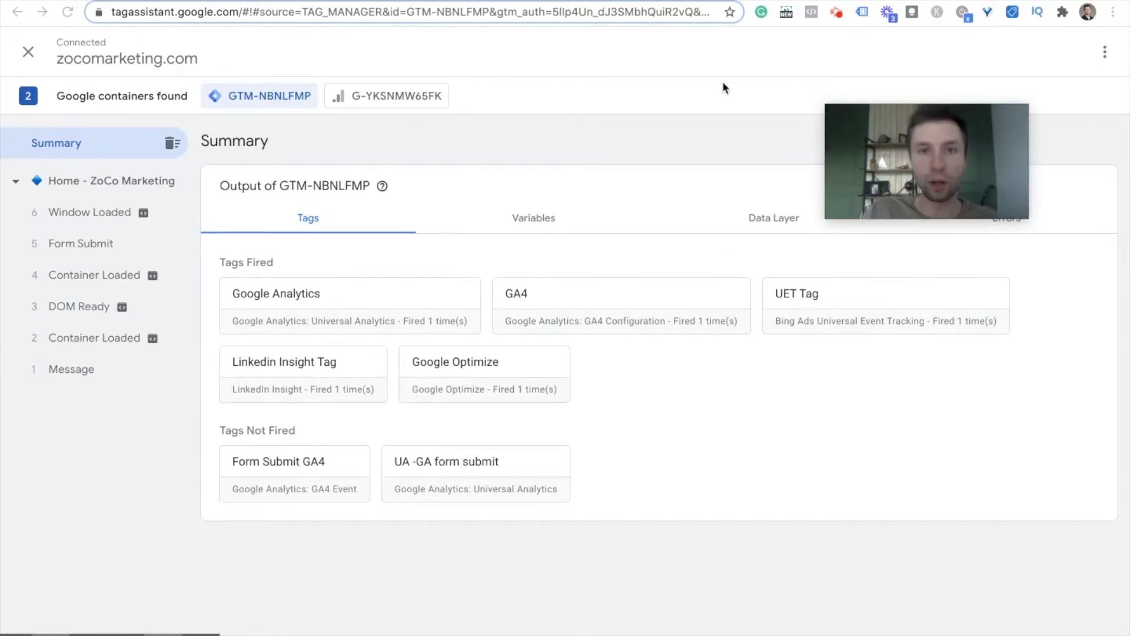
Return to Google Tag Manager and publish the workspace changes as a version named "Linkedin Insight Tag".
{"action": "key", "text": "ctrl+Tab"}
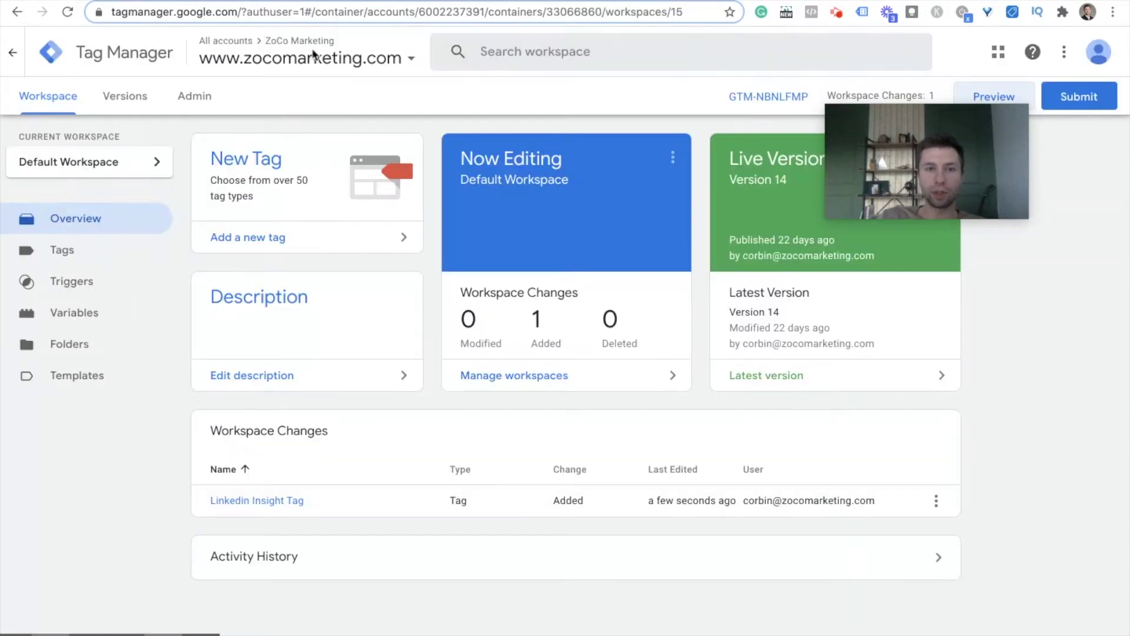
{"action": "left_click", "coordinate": [1079, 96]}
{"action": "left_click", "coordinate": [399, 234]}
{"action": "type", "text": "Linkedin "}
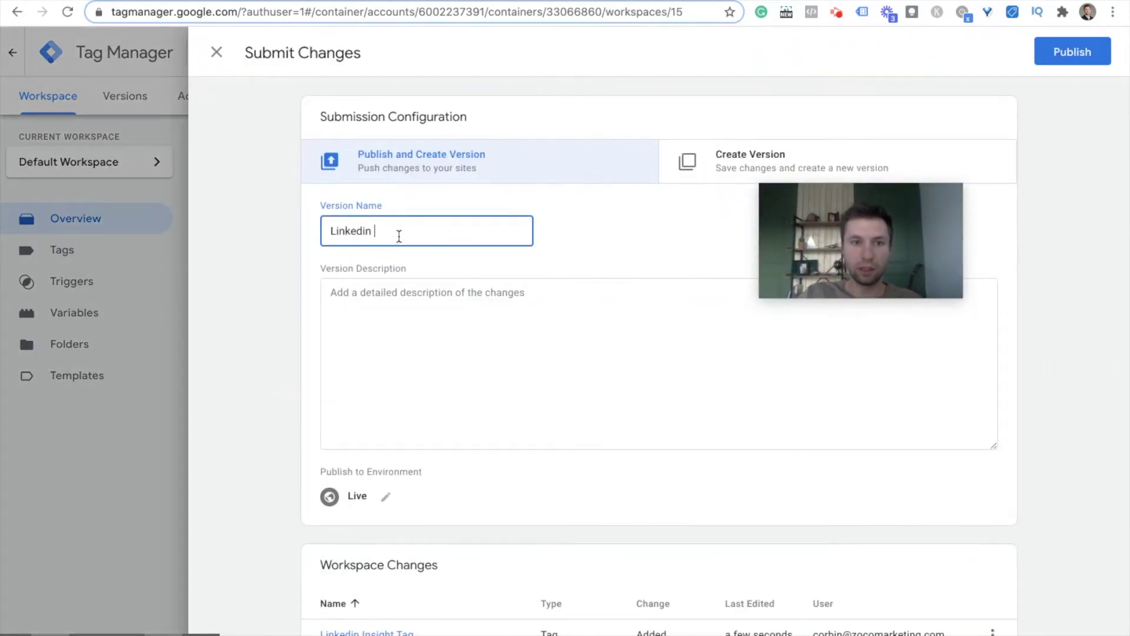
{"action": "type", "text": "linsi"}
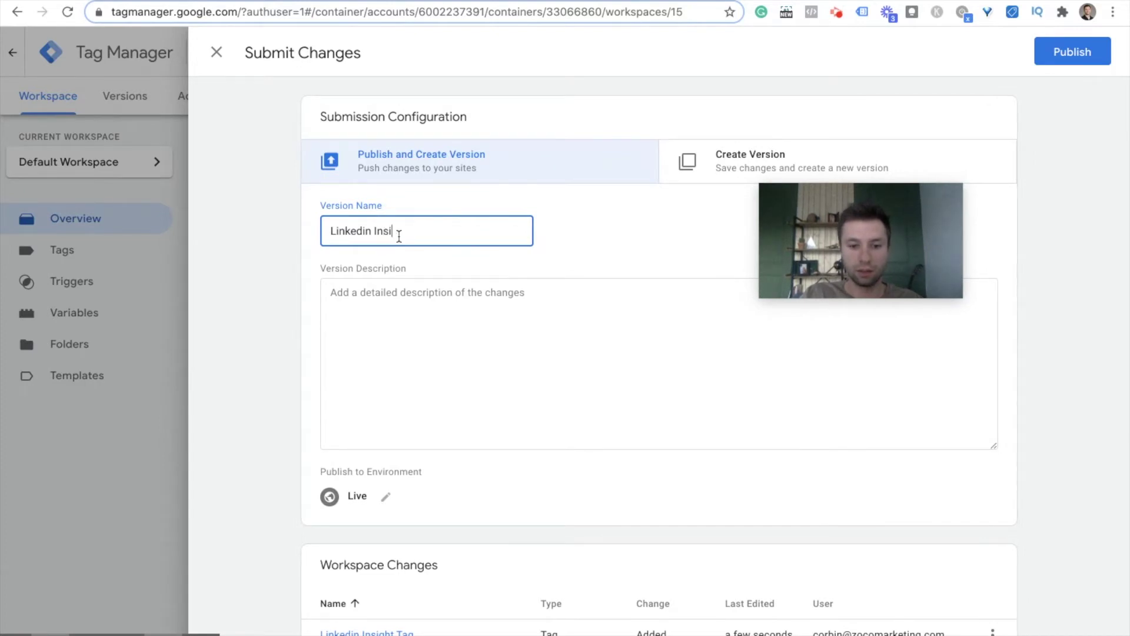
{"action": "type", "text": "ght Tag"}
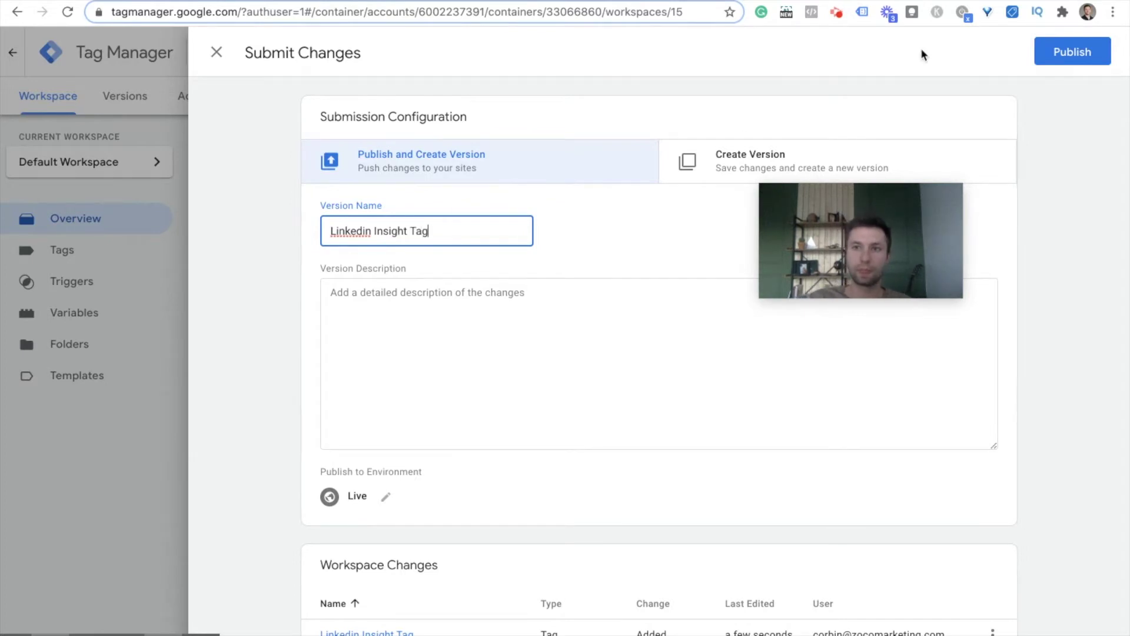
{"action": "left_click", "coordinate": [1048, 54]}
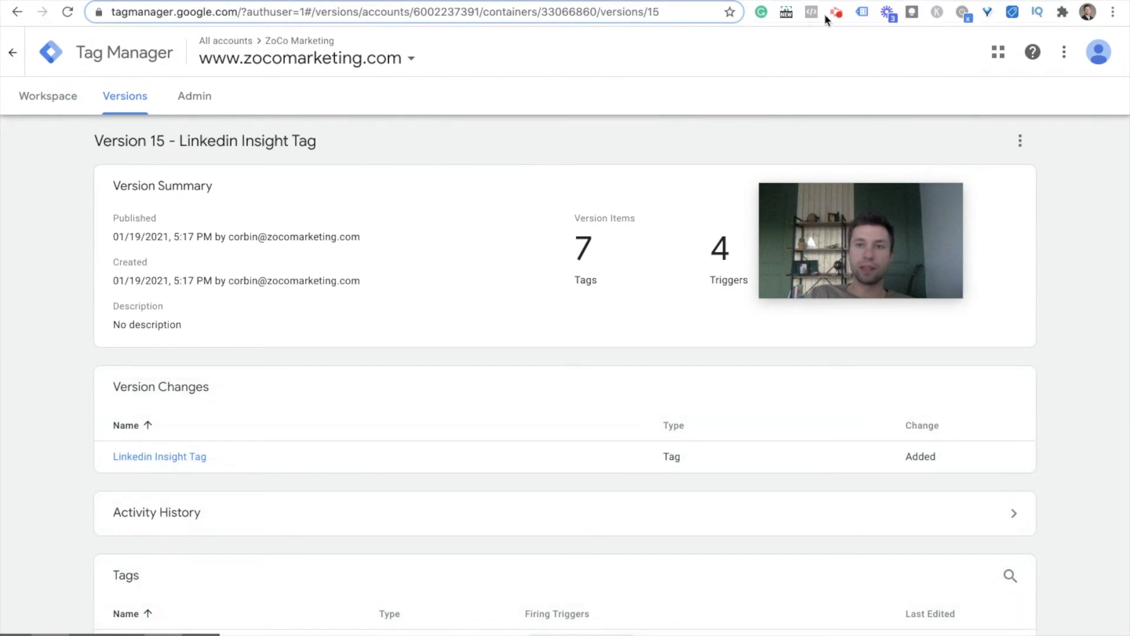
Switch to the Google Slides presentation and highlight the bullets on adding the Insight Tag and on tracking conversions from a URL.
{"action": "key", "text": "ctrl+Tab"}
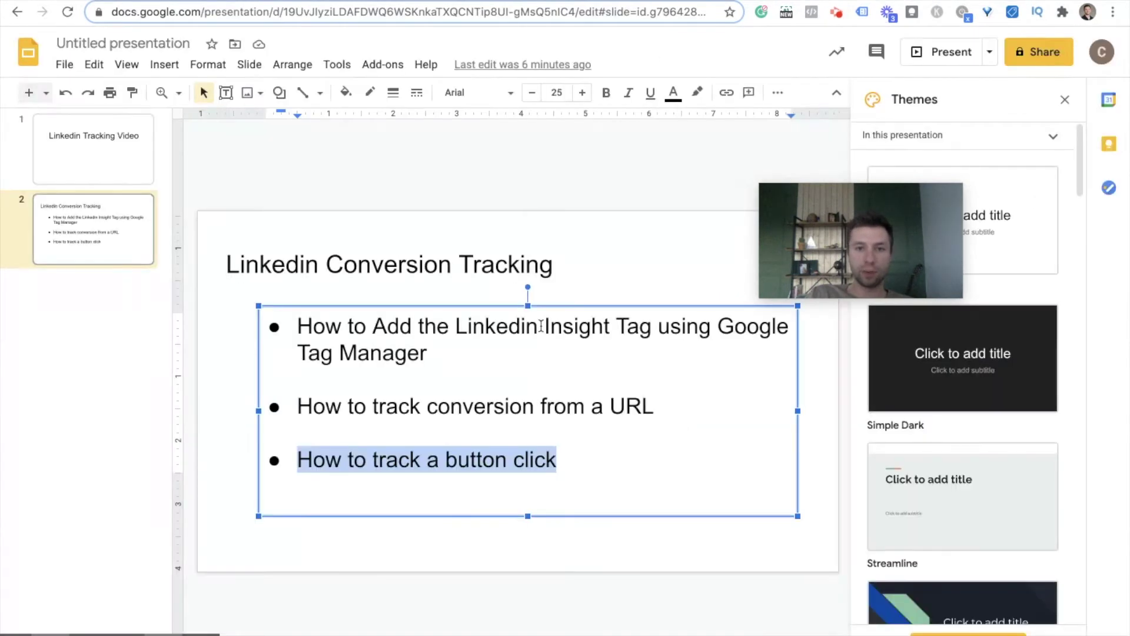
{"action": "left_click_drag", "start_coordinate": [421, 352], "coordinate": [262, 308]}
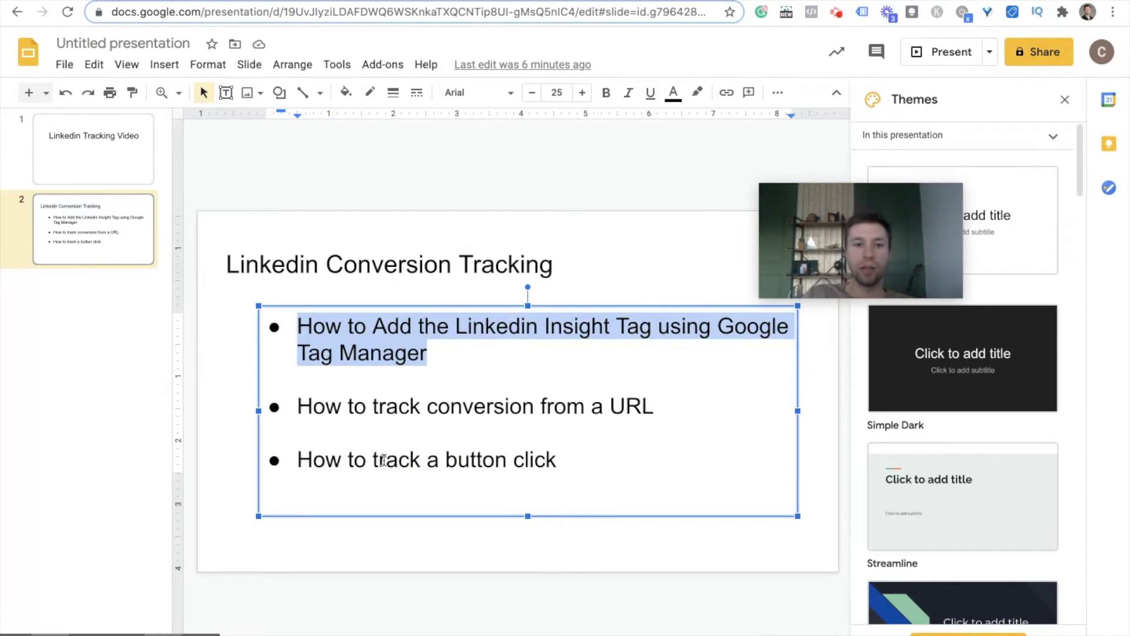
{"action": "left_click_drag", "start_coordinate": [673, 408], "coordinate": [655, 406]}
{"action": "left_click_drag", "start_coordinate": [537, 404], "coordinate": [301, 400]}
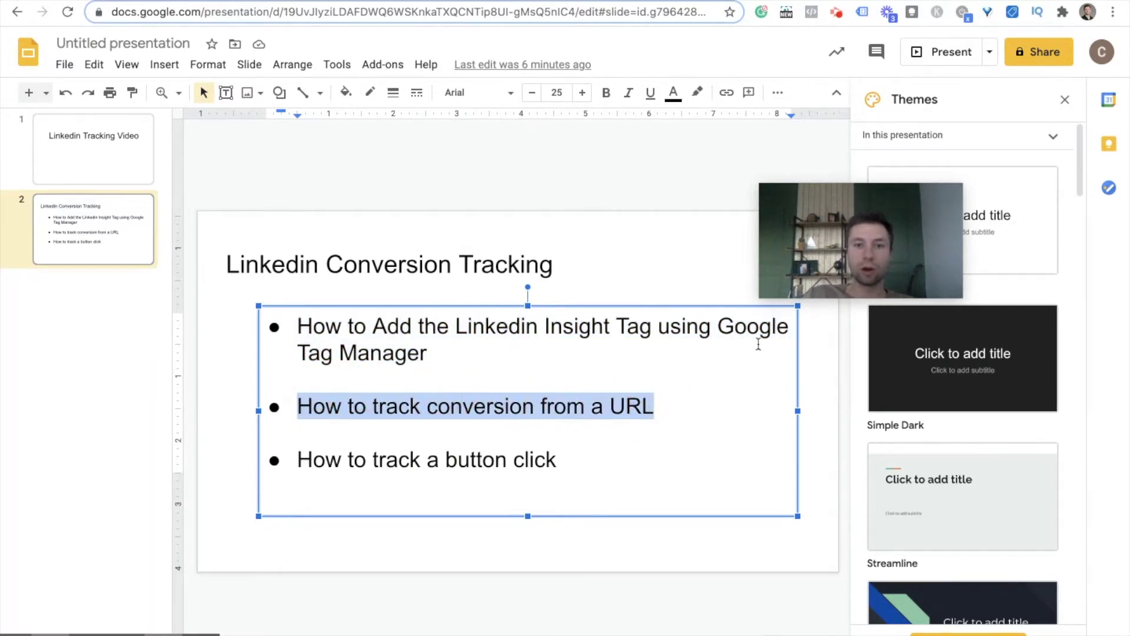
Switch to the Test Form page, submit it with a name and e-mail, and select "thank-you/" in the resulting page's URL.
{"action": "key", "text": "ctrl+Tab"}
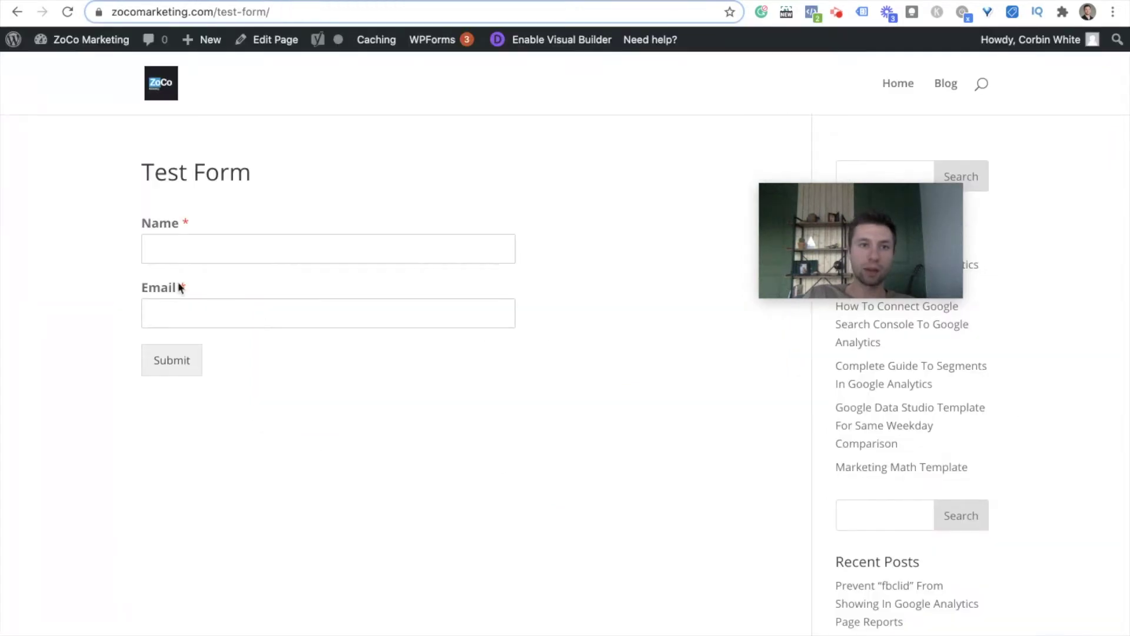
{"action": "left_click", "coordinate": [224, 243]}
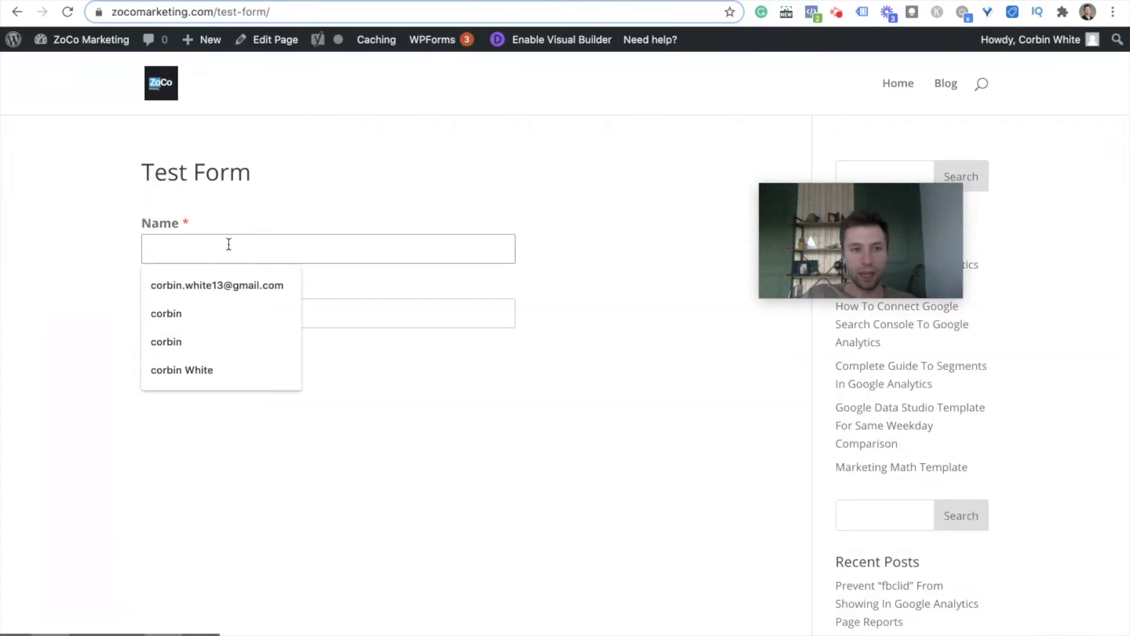
{"action": "left_click", "coordinate": [198, 309]}
{"action": "left_click", "coordinate": [197, 309]}
{"action": "left_click", "coordinate": [195, 346]}
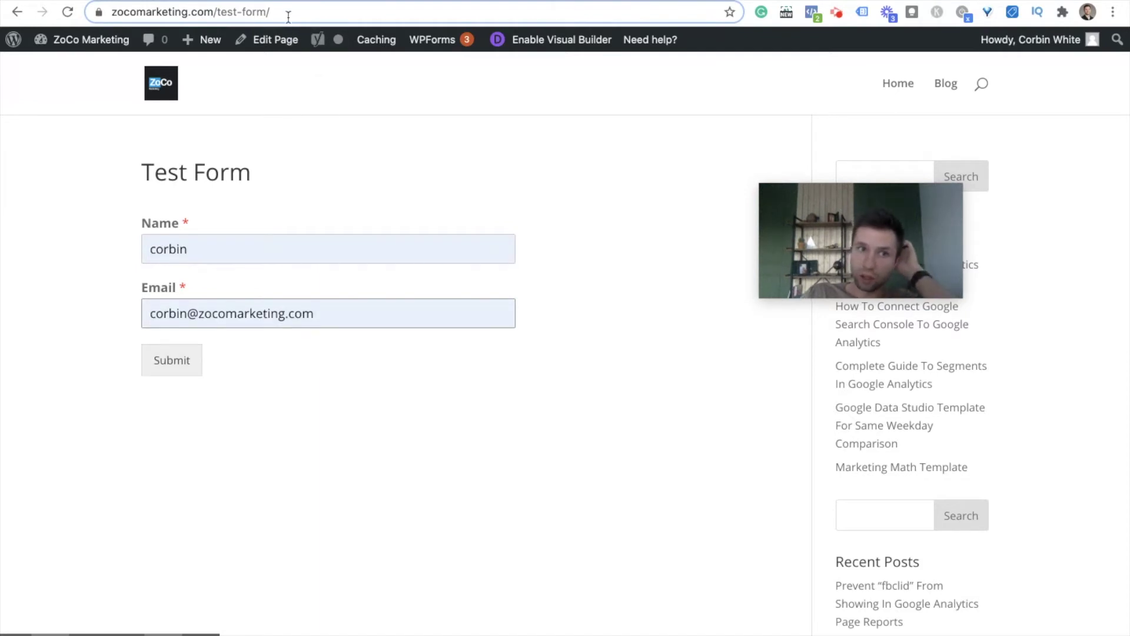
{"action": "left_click", "coordinate": [173, 366]}
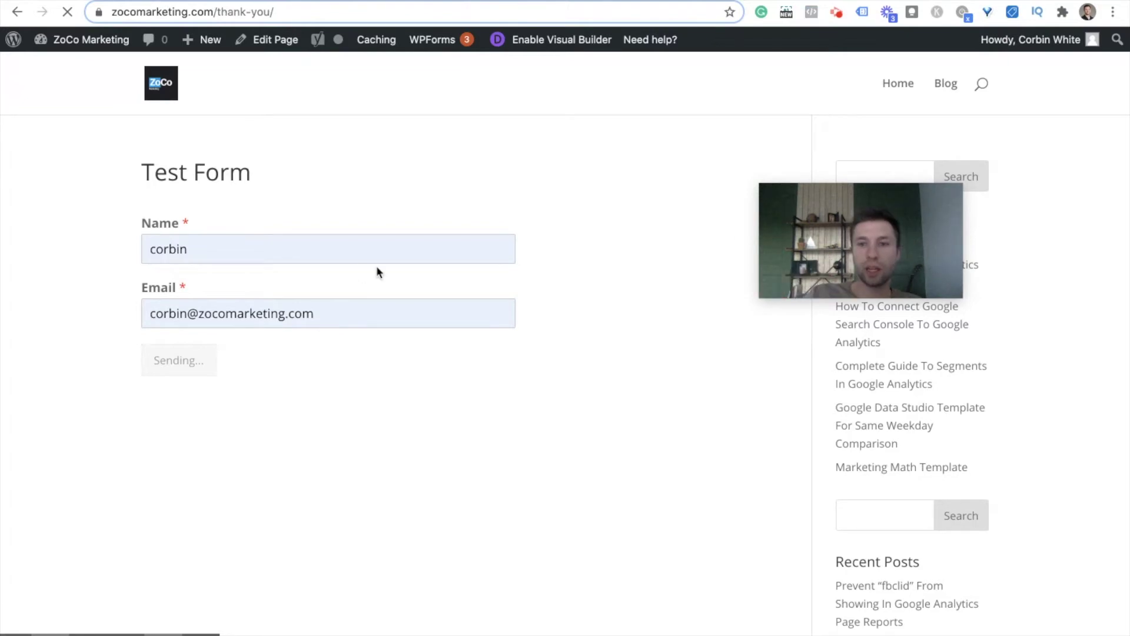
{"action": "left_click_drag", "start_coordinate": [274, 12], "coordinate": [215, 11]}
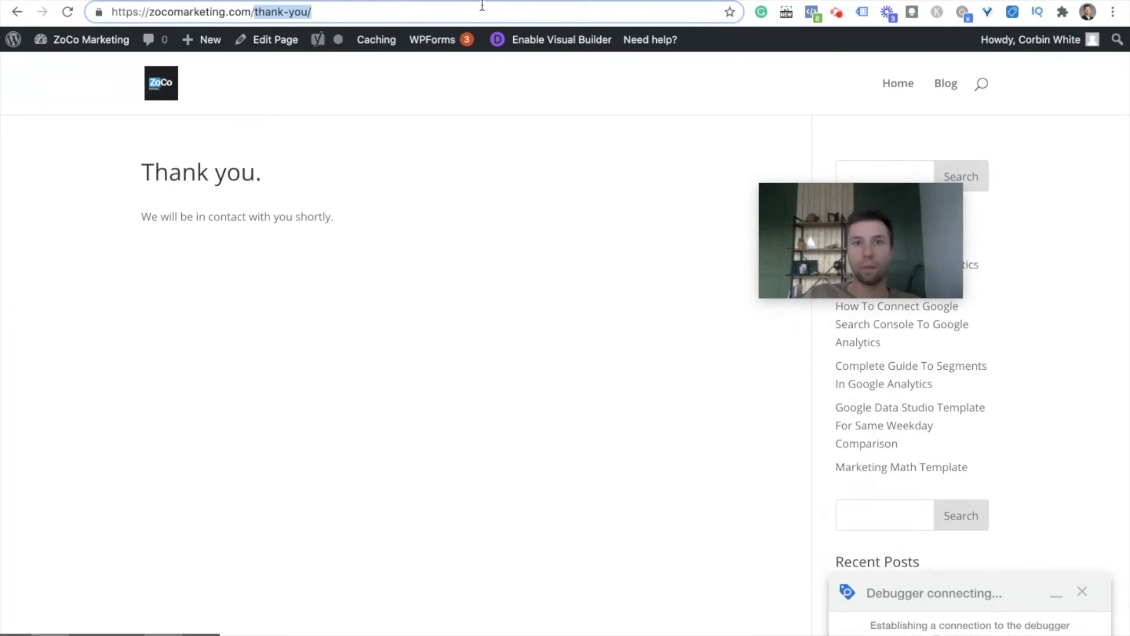
Switch to LinkedIn Campaign Manager, finish the Insight Tag installation page and check the tagged domains.
{"action": "key", "text": "ctrl+Tab"}
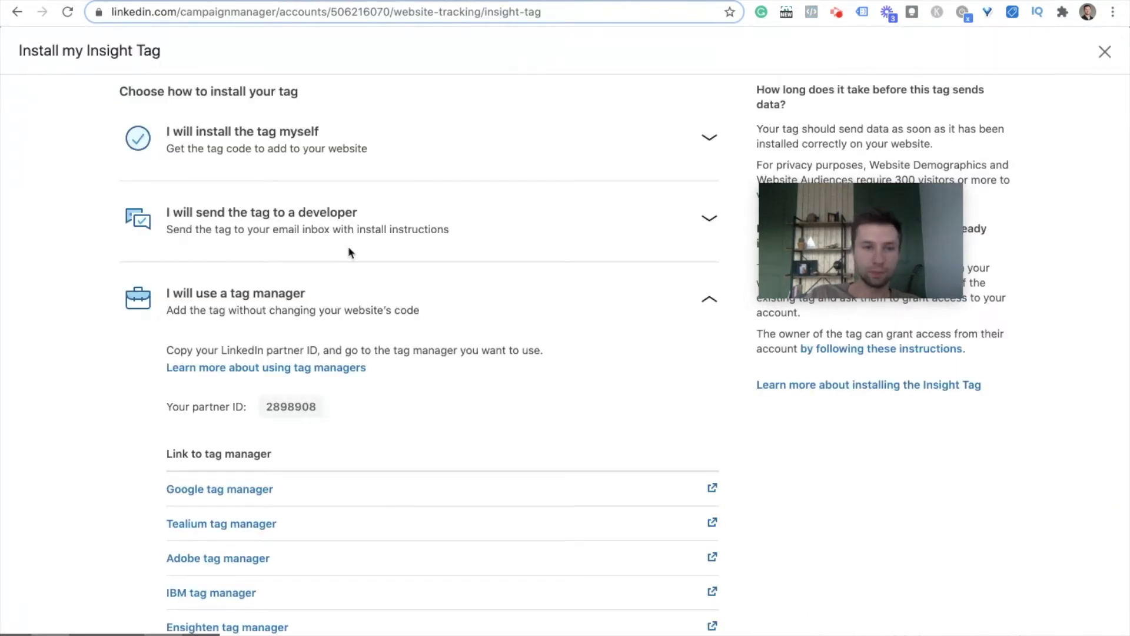
{"action": "scroll", "coordinate": [380, 242], "scroll_direction": "down", "scroll_amount": 2}
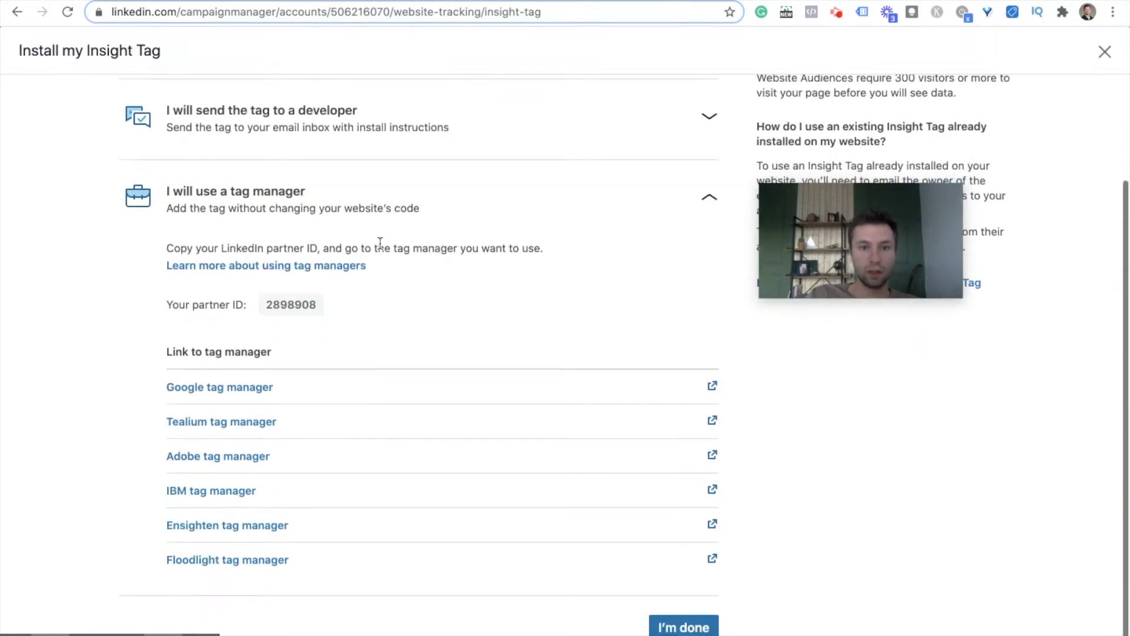
{"action": "left_click", "coordinate": [677, 625]}
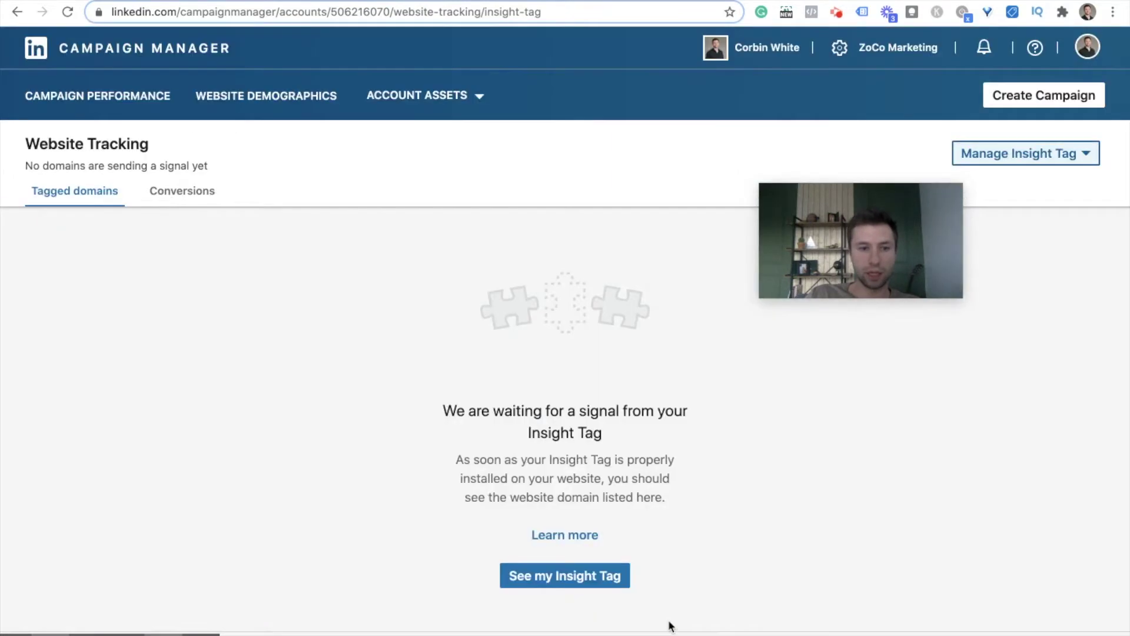
{"action": "left_click", "coordinate": [195, 197]}
{"action": "left_click", "coordinate": [86, 197]}
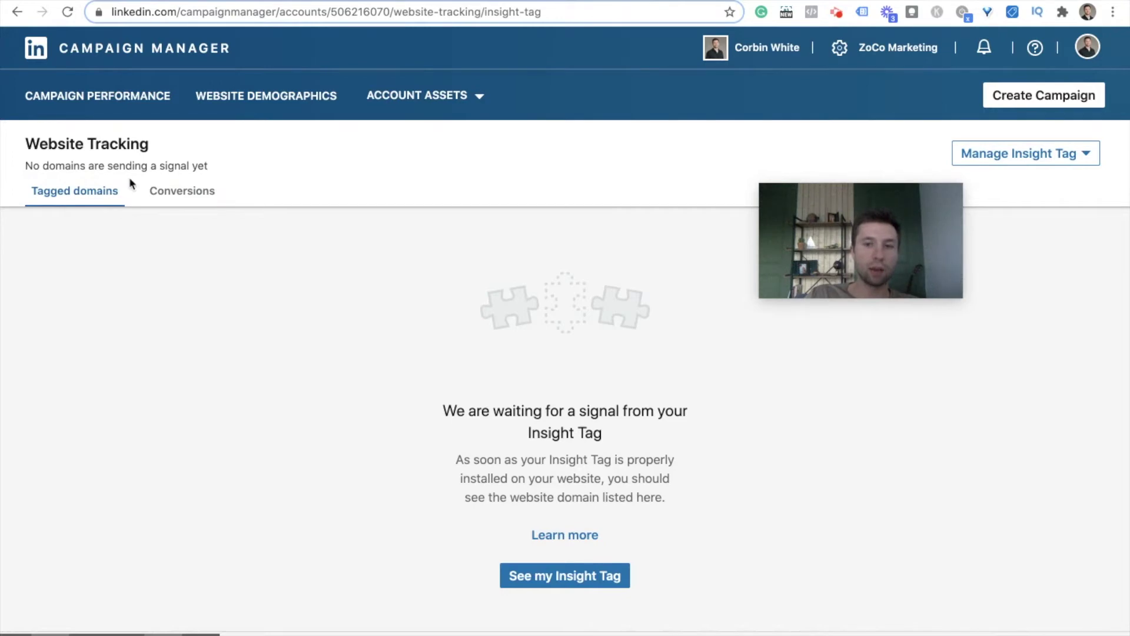
Create a new website conversion named "Test Form" and set its type to Lead.
{"action": "left_click", "coordinate": [184, 192]}
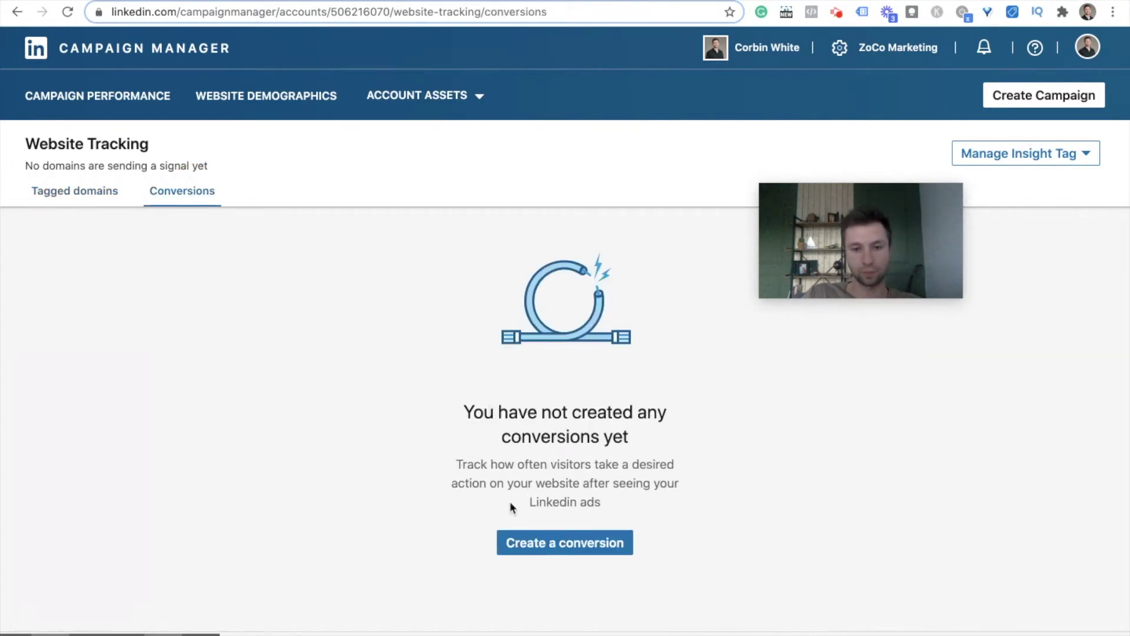
{"action": "left_click", "coordinate": [528, 544]}
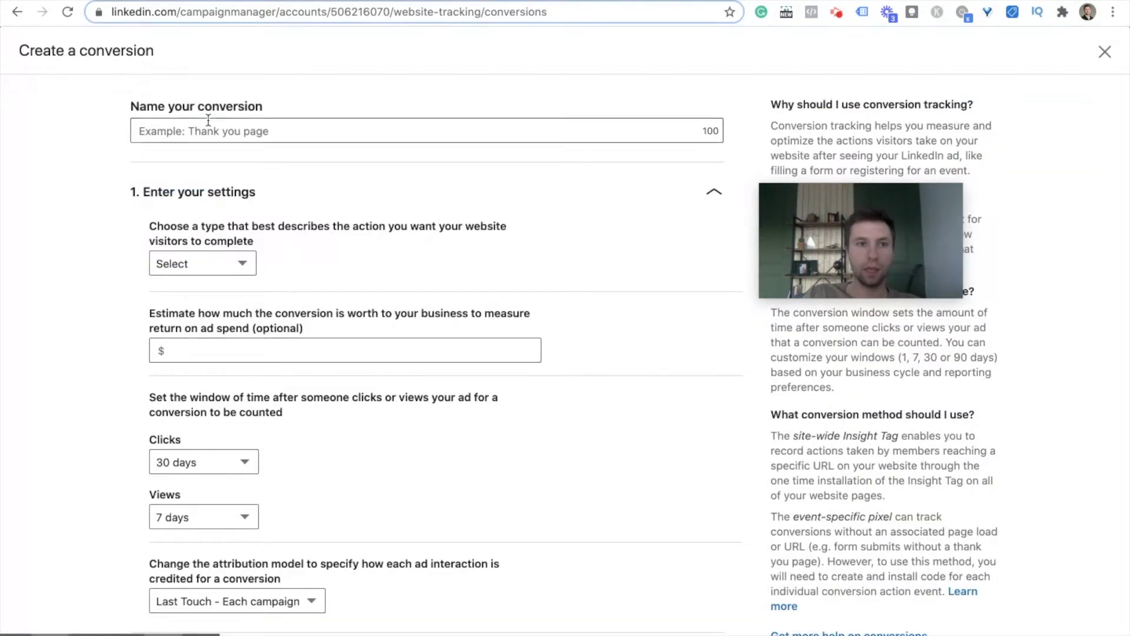
{"action": "left_click", "coordinate": [223, 125]}
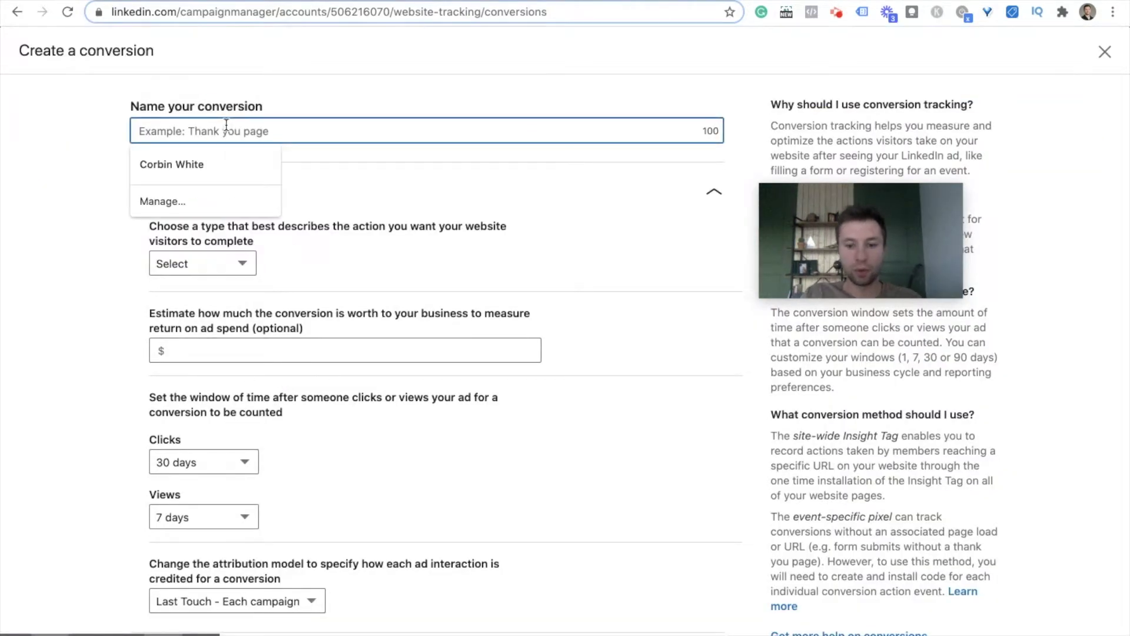
{"action": "type", "text": "Test Form"}
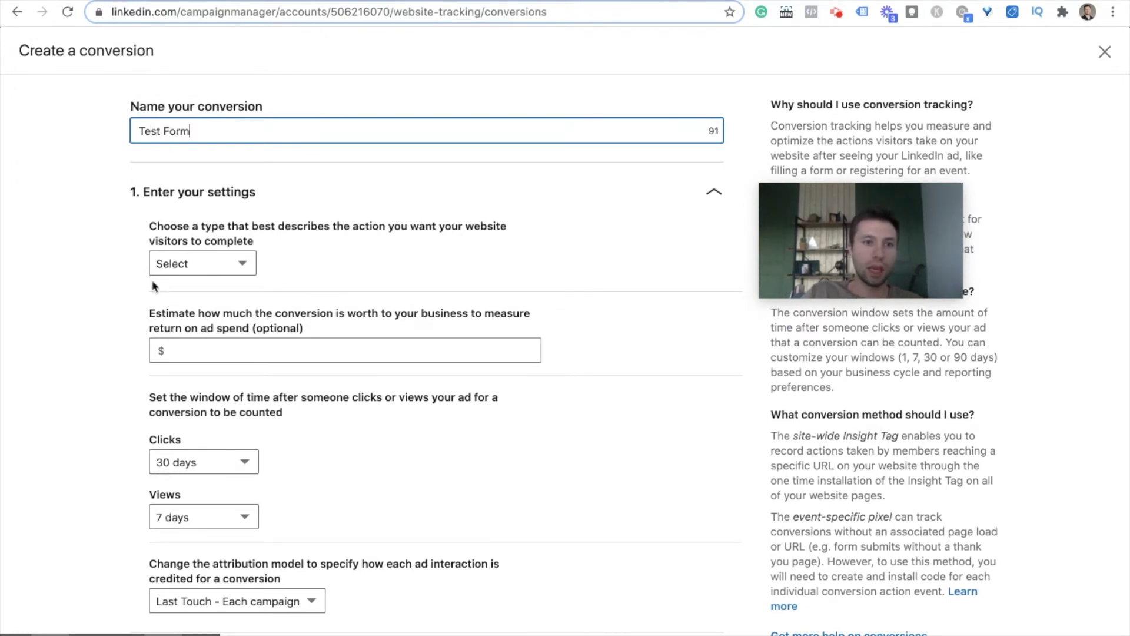
{"action": "left_click", "coordinate": [238, 262]}
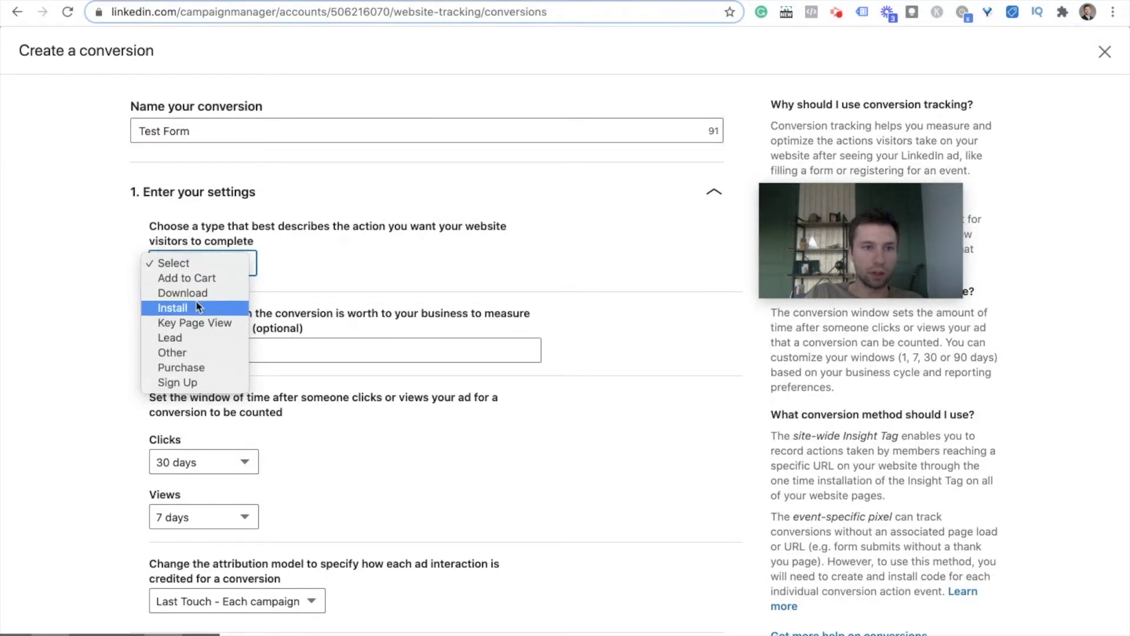
{"action": "left_click", "coordinate": [198, 337]}
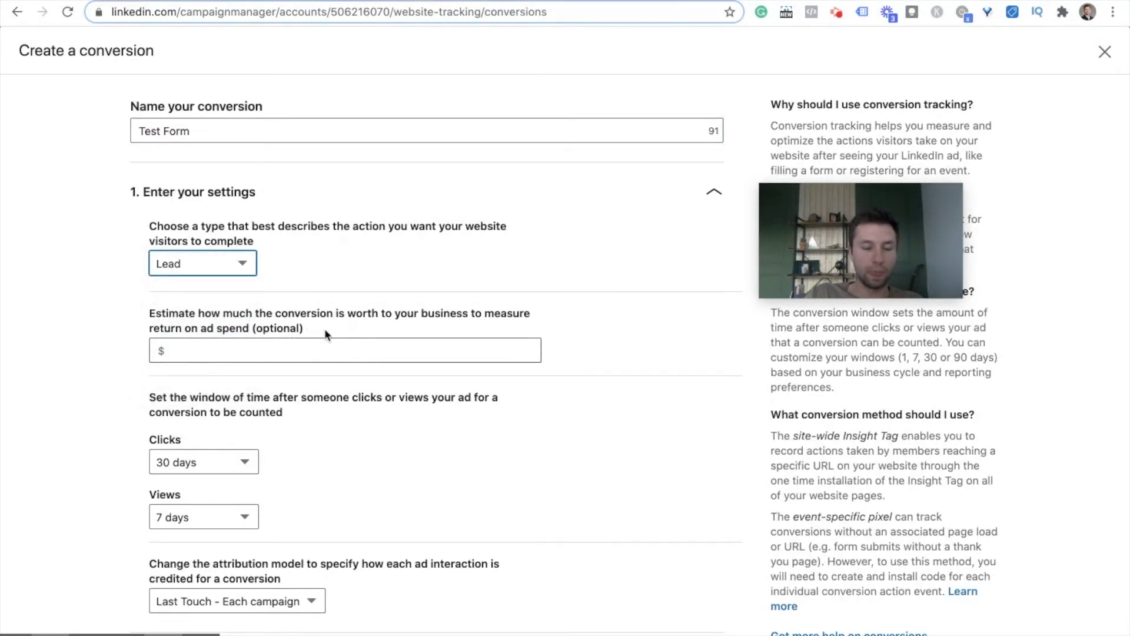
Review the conversion value setting and the available time windows for counting ad clicks and views.
{"action": "scroll", "coordinate": [247, 330], "scroll_direction": "down", "scroll_amount": 1}
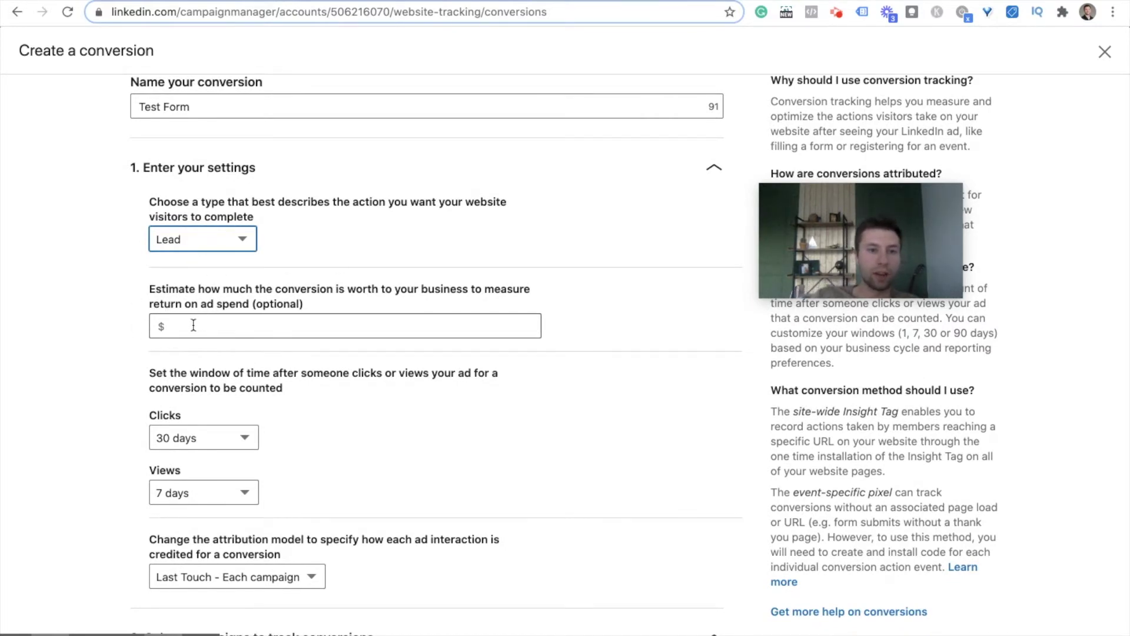
{"action": "scroll", "coordinate": [237, 374], "scroll_direction": "down", "scroll_amount": 1}
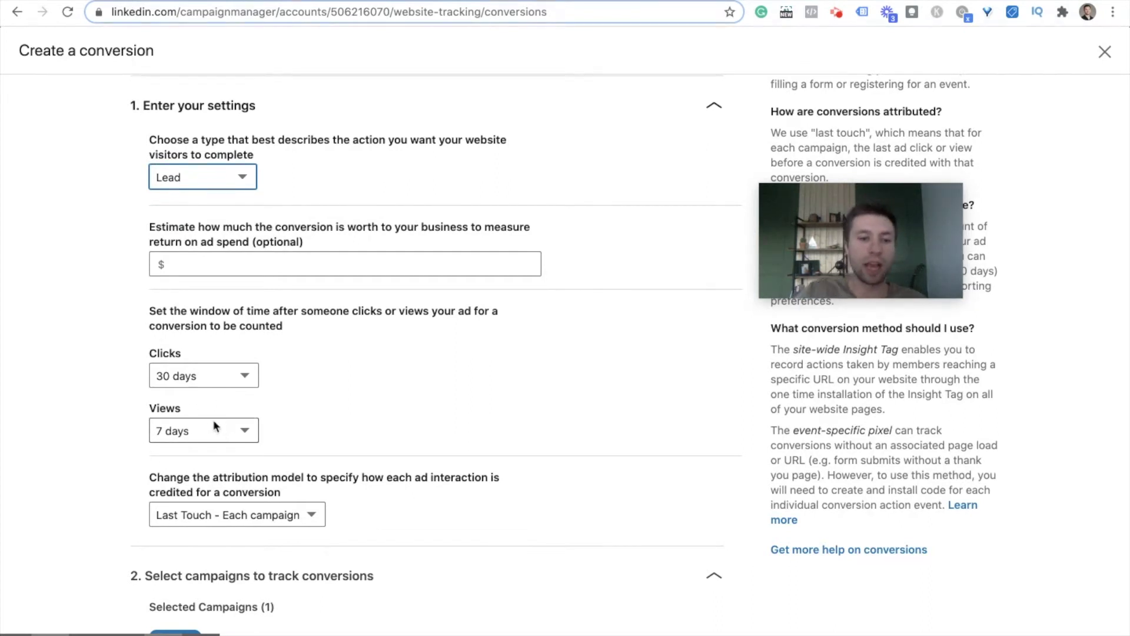
{"action": "left_click", "coordinate": [234, 378]}
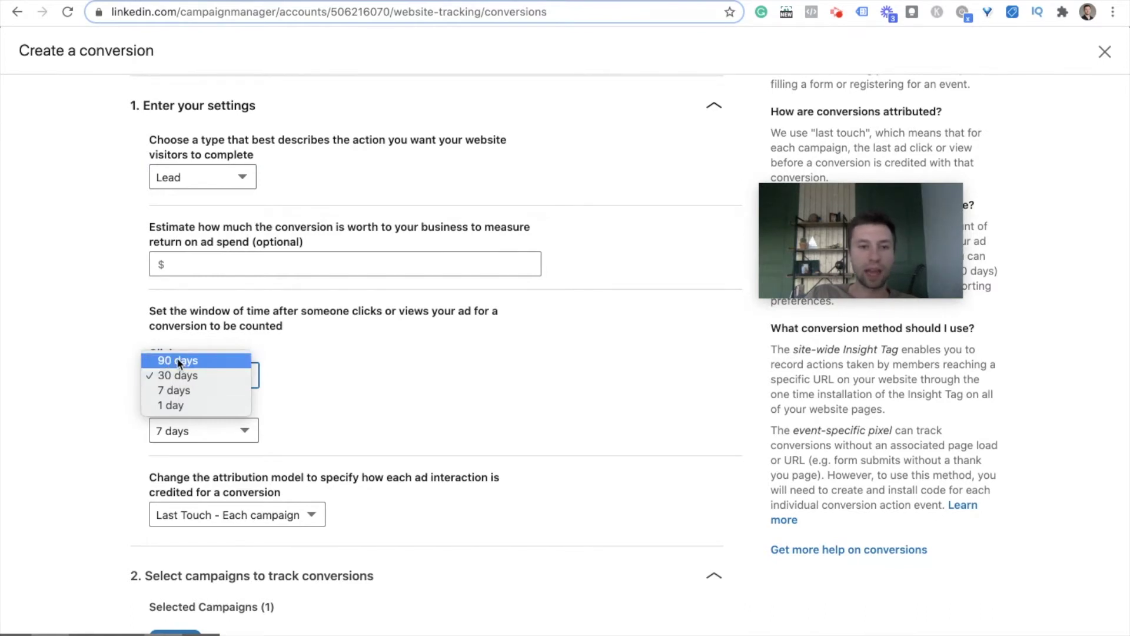
{"action": "left_click", "coordinate": [118, 357]}
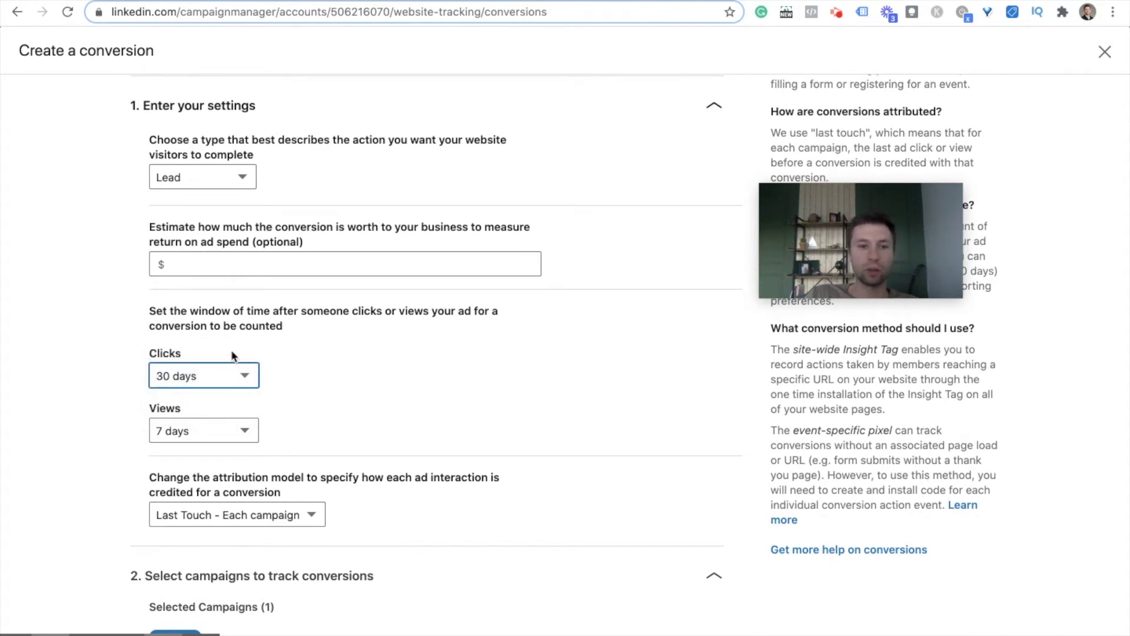
{"action": "left_click", "coordinate": [238, 420]}
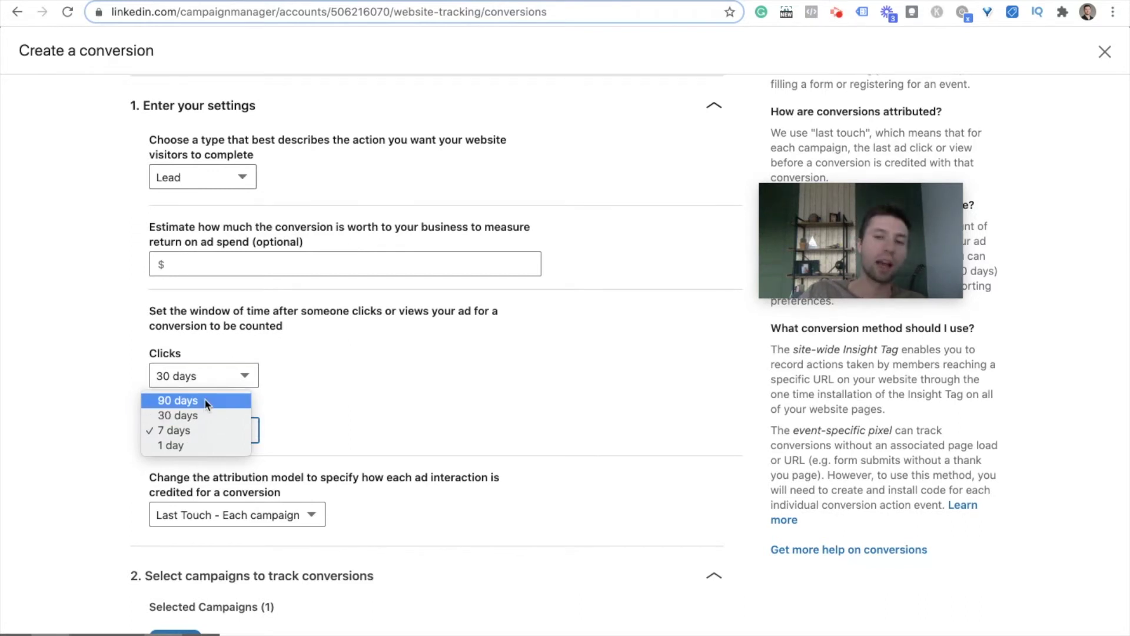
{"action": "left_click", "coordinate": [370, 401]}
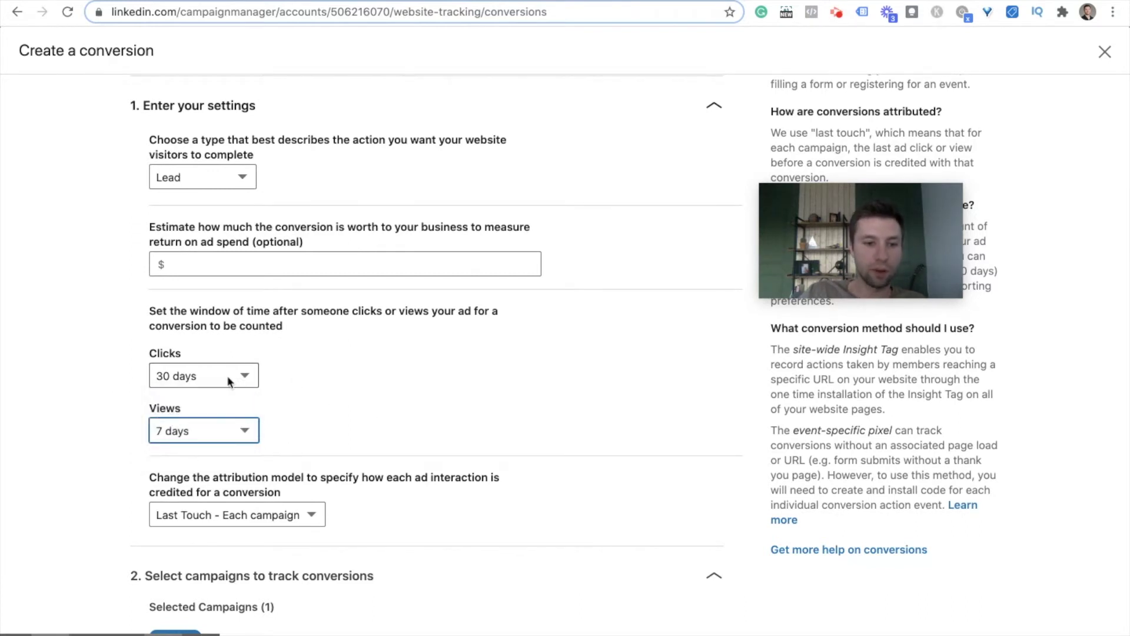
Choose Last Touch - Each campaign as the conversion's attribution model.
{"action": "scroll", "coordinate": [314, 392], "scroll_direction": "down", "scroll_amount": 2}
{"action": "scroll", "coordinate": [315, 388], "scroll_direction": "down", "scroll_amount": 1}
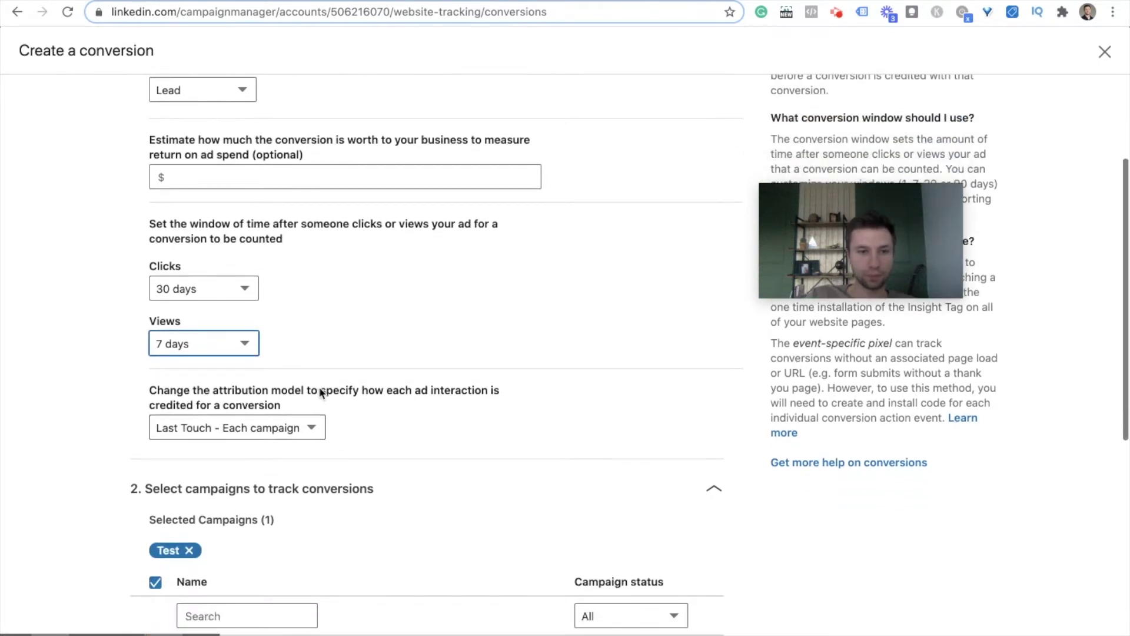
{"action": "left_click", "coordinate": [282, 429]}
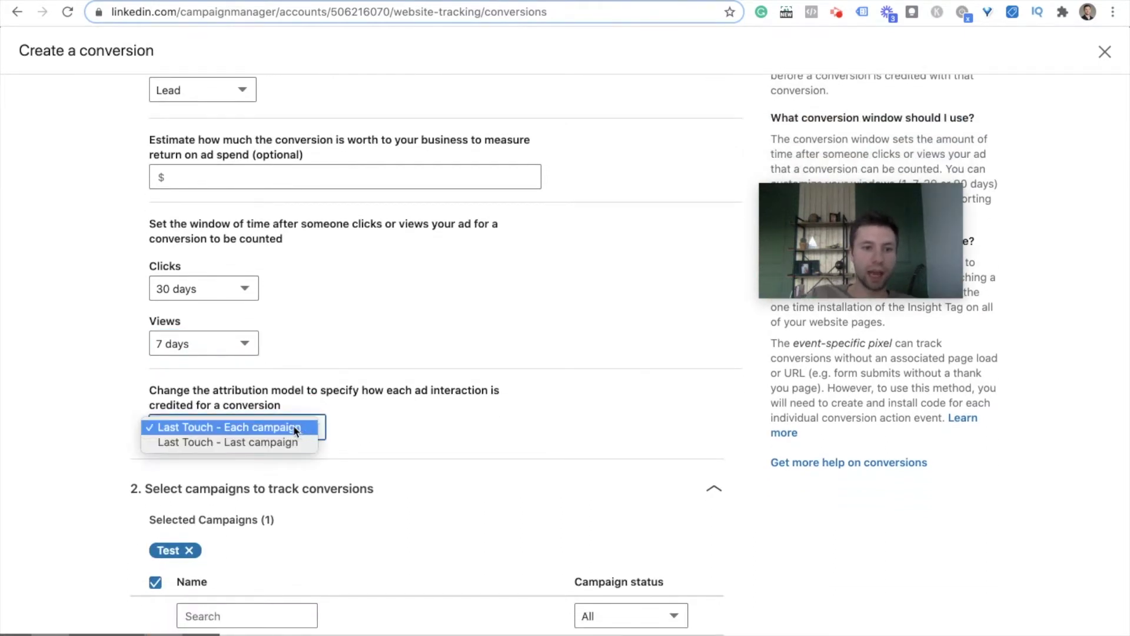
{"action": "left_click", "coordinate": [282, 426]}
Set the page-visit rule to match URLs that contain "thank-you/" and create the site-wide Insight Tag conversion.
{"action": "scroll", "coordinate": [425, 421], "scroll_direction": "down", "scroll_amount": 5}
{"action": "scroll", "coordinate": [412, 422], "scroll_direction": "down", "scroll_amount": 3}
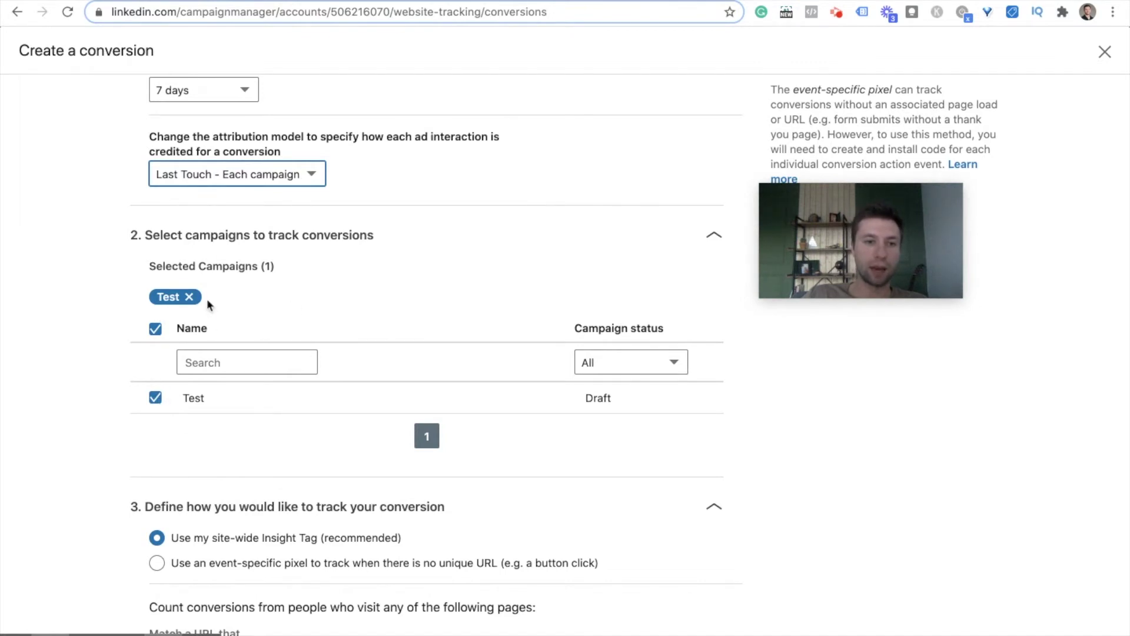
{"action": "scroll", "coordinate": [214, 380], "scroll_direction": "down", "scroll_amount": 3}
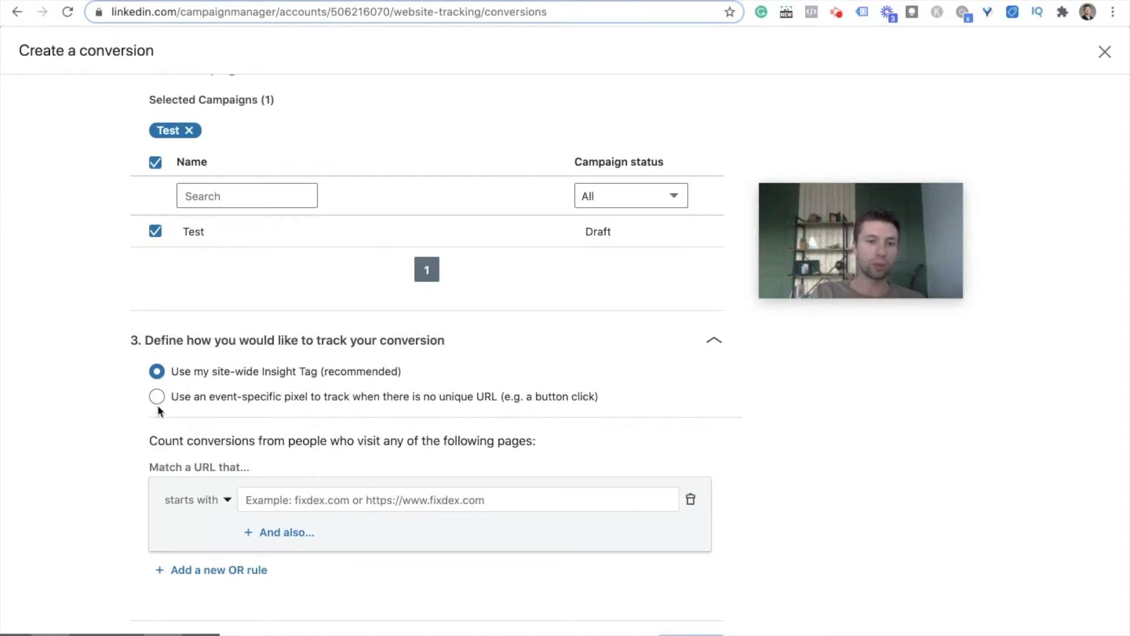
{"action": "scroll", "coordinate": [299, 464], "scroll_direction": "down", "scroll_amount": 1}
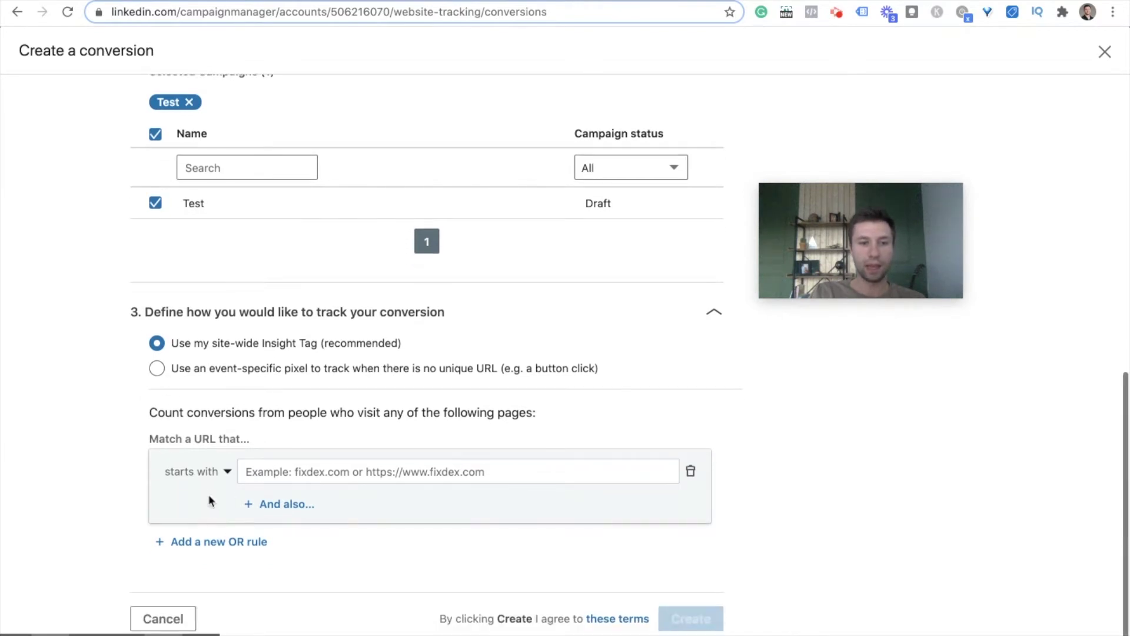
{"action": "left_click", "coordinate": [226, 472]}
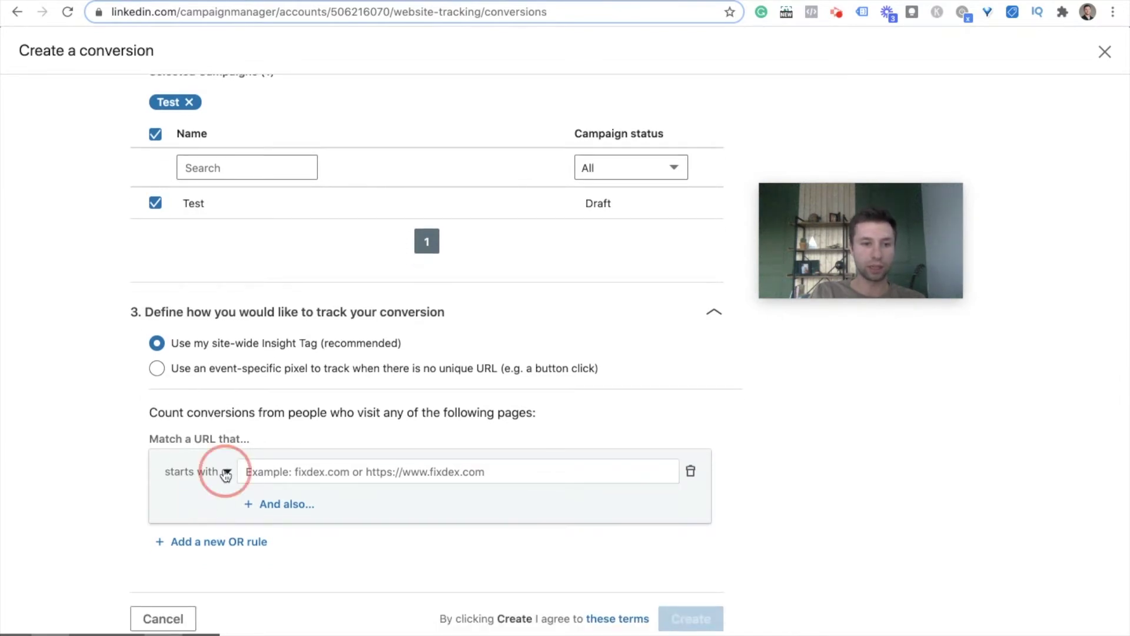
{"action": "left_click", "coordinate": [191, 558]}
{"action": "left_click", "coordinate": [274, 471]}
{"action": "type", "text": "thank-you/"}
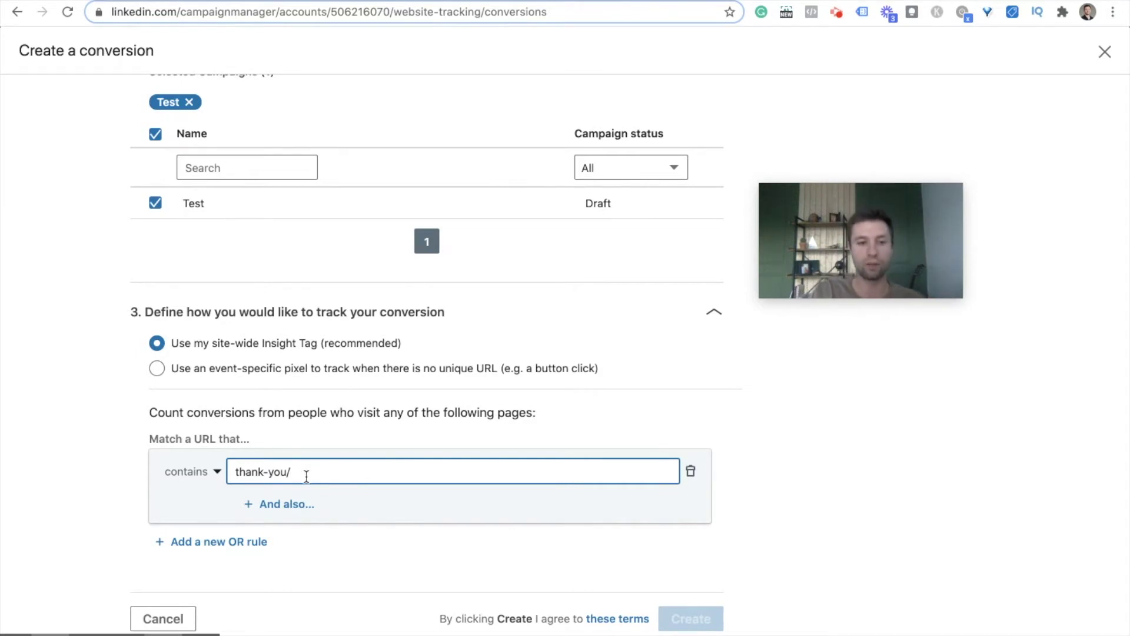
{"action": "scroll", "coordinate": [347, 436], "scroll_direction": "down", "scroll_amount": 1}
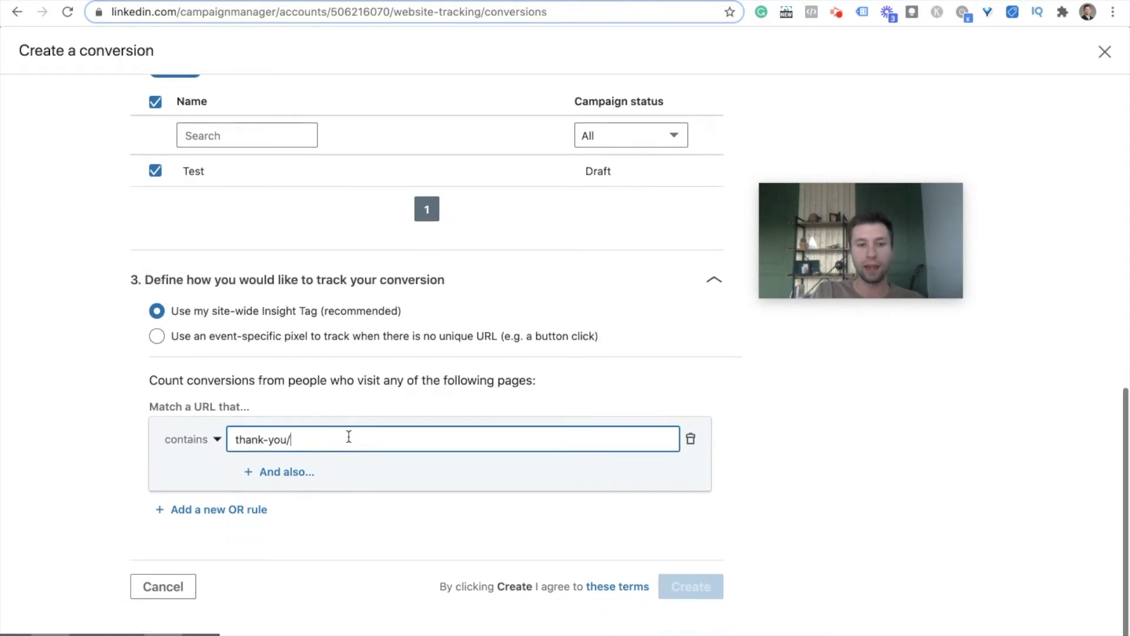
{"action": "left_click", "coordinate": [238, 439]}
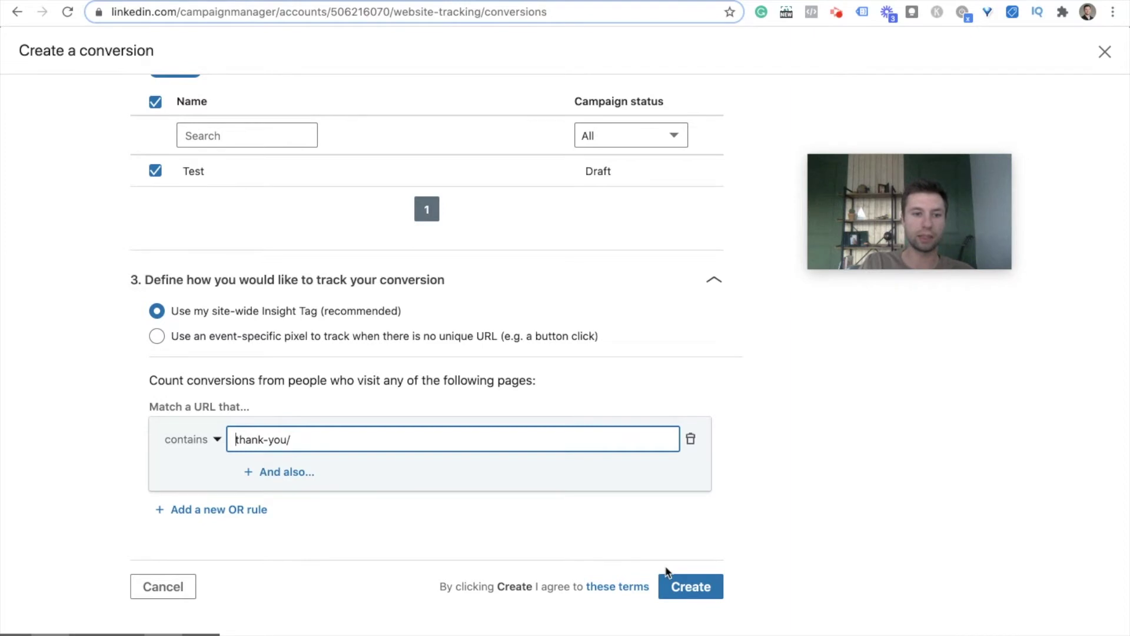
{"action": "left_click", "coordinate": [692, 585]}
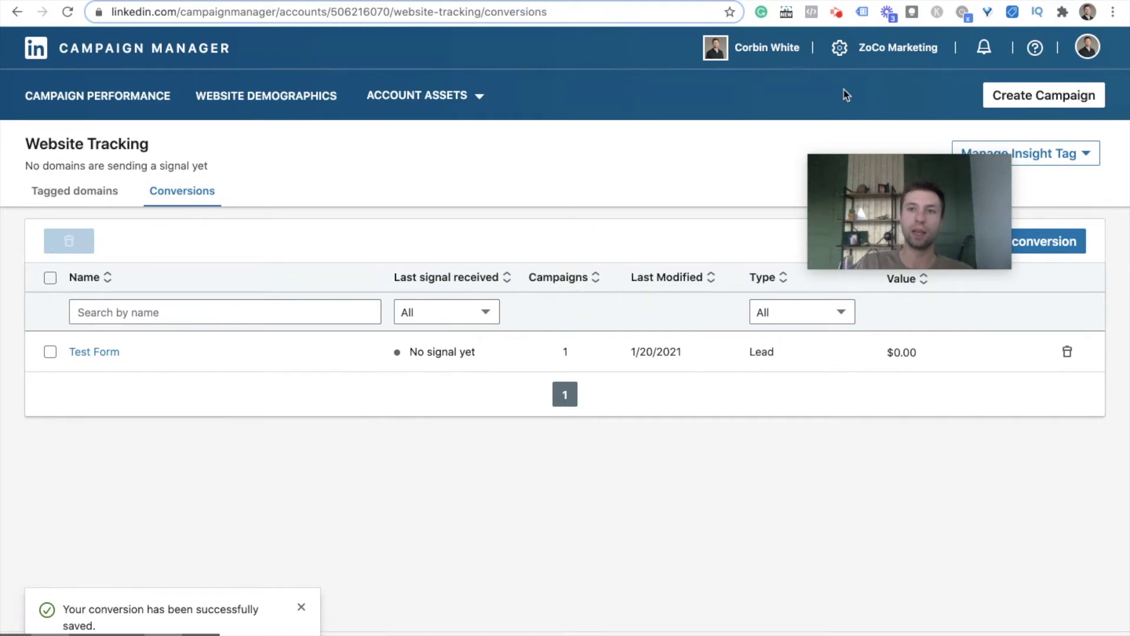
Switch to the Google Slides outline and highlight the bullet "How to track conversion from a URL".
{"action": "left_click", "coordinate": [1019, 0]}
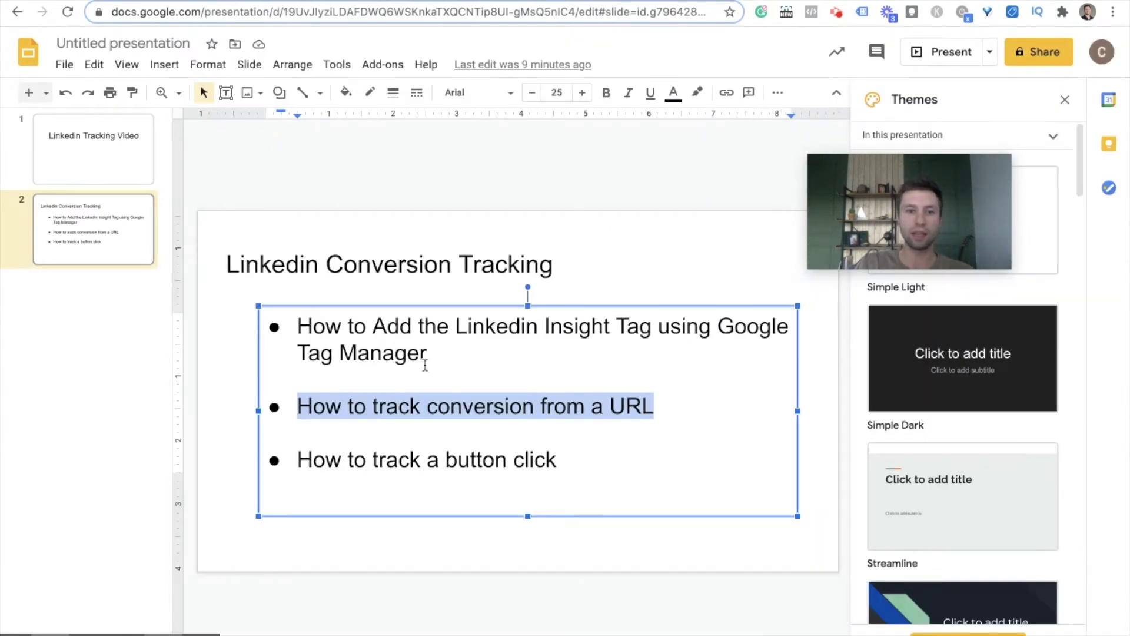
{"action": "left_click", "coordinate": [391, 388]}
{"action": "left_click_drag", "start_coordinate": [647, 407], "coordinate": [297, 393]}
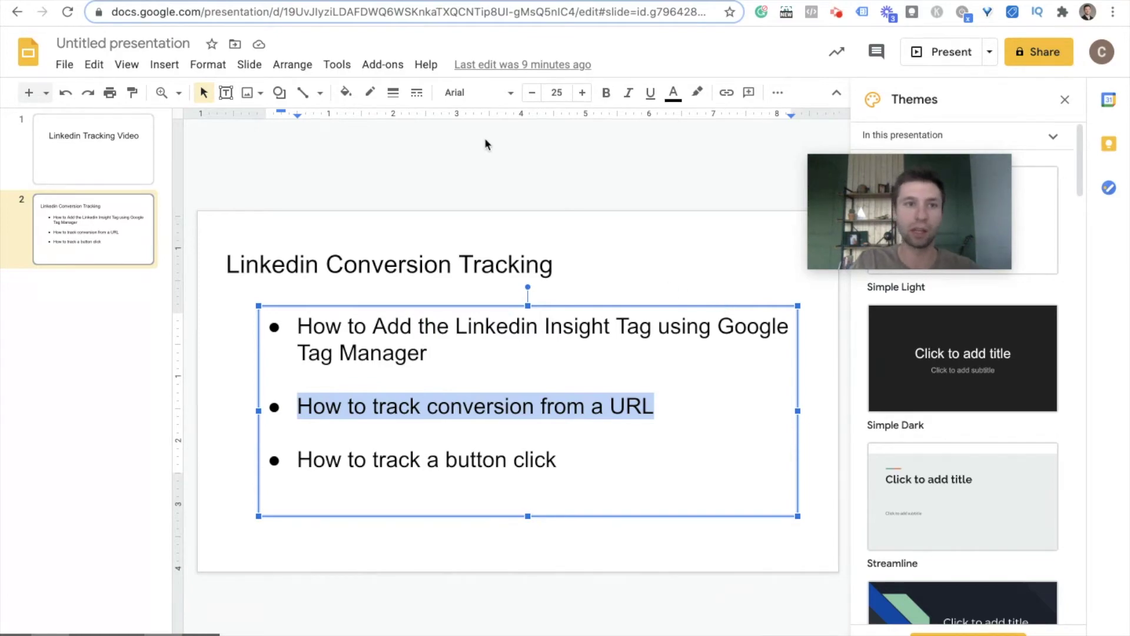
Switch to the zocomarketing.com site, check where the Book Appointment button leads, and return to the home page.
{"action": "key", "text": "ctrl+Tab"}
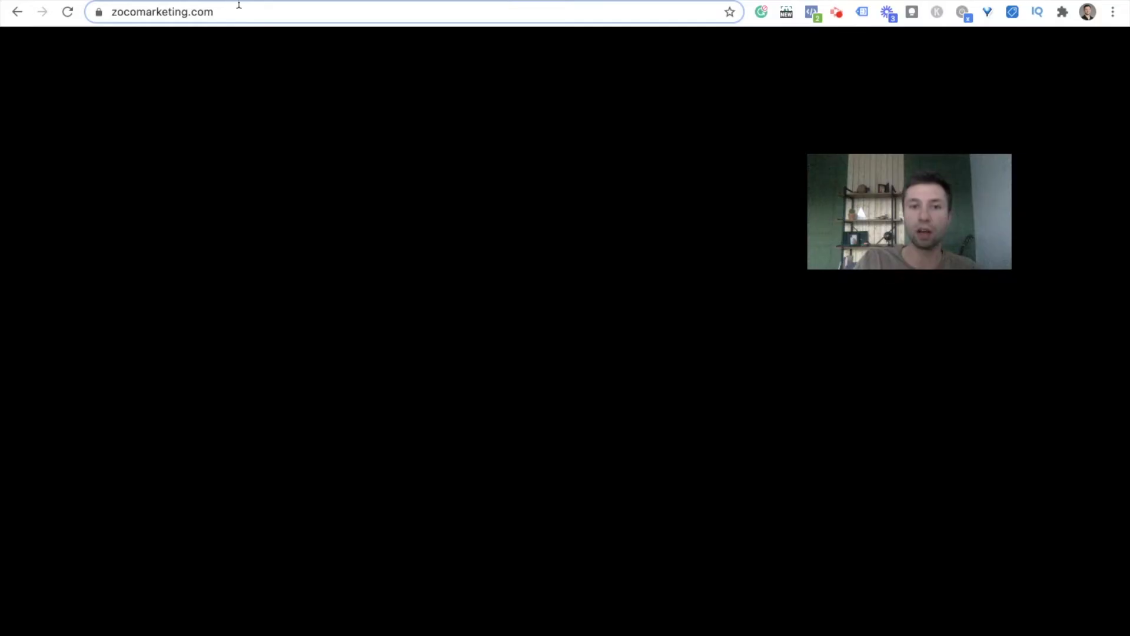
{"action": "scroll", "coordinate": [478, 203], "scroll_direction": "down", "scroll_amount": 2}
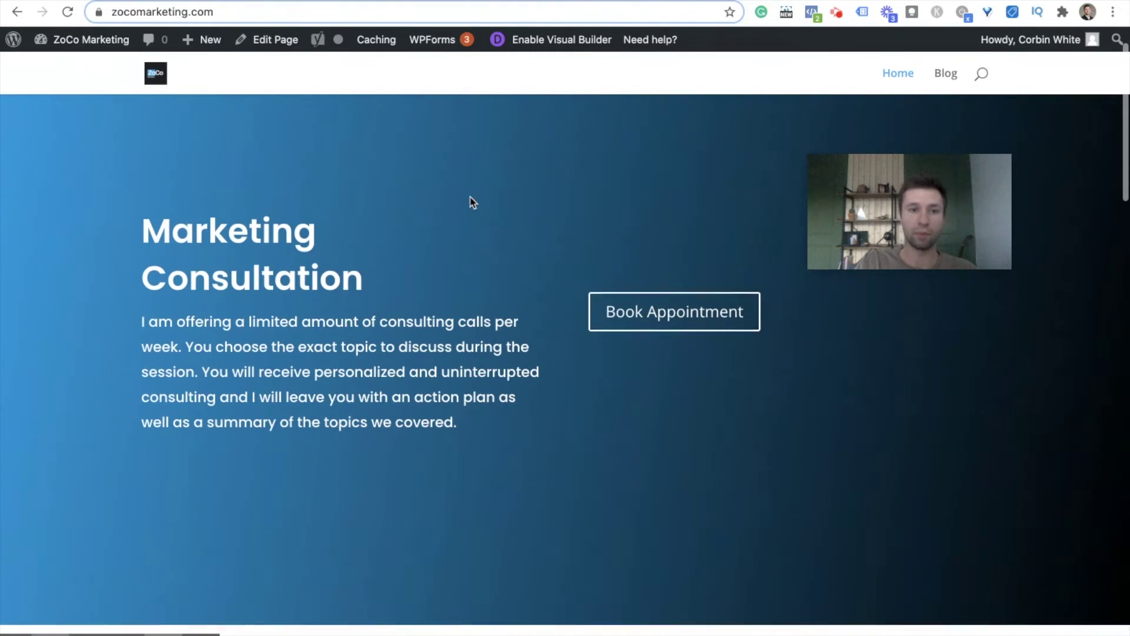
{"action": "left_click", "coordinate": [655, 313]}
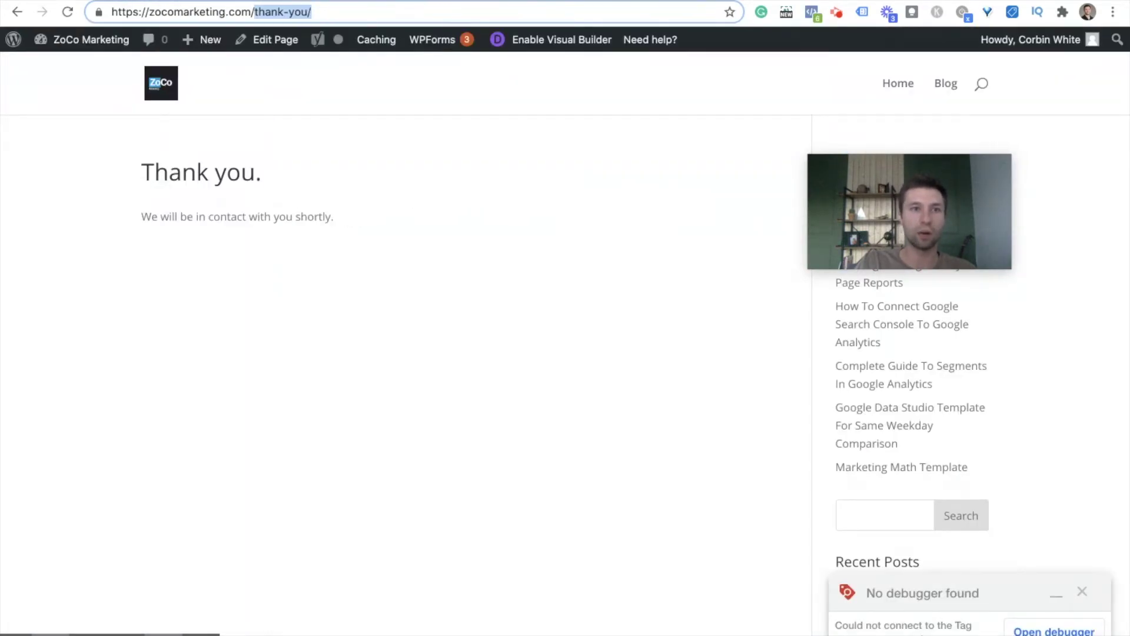
{"action": "left_click", "coordinate": [17, 11]}
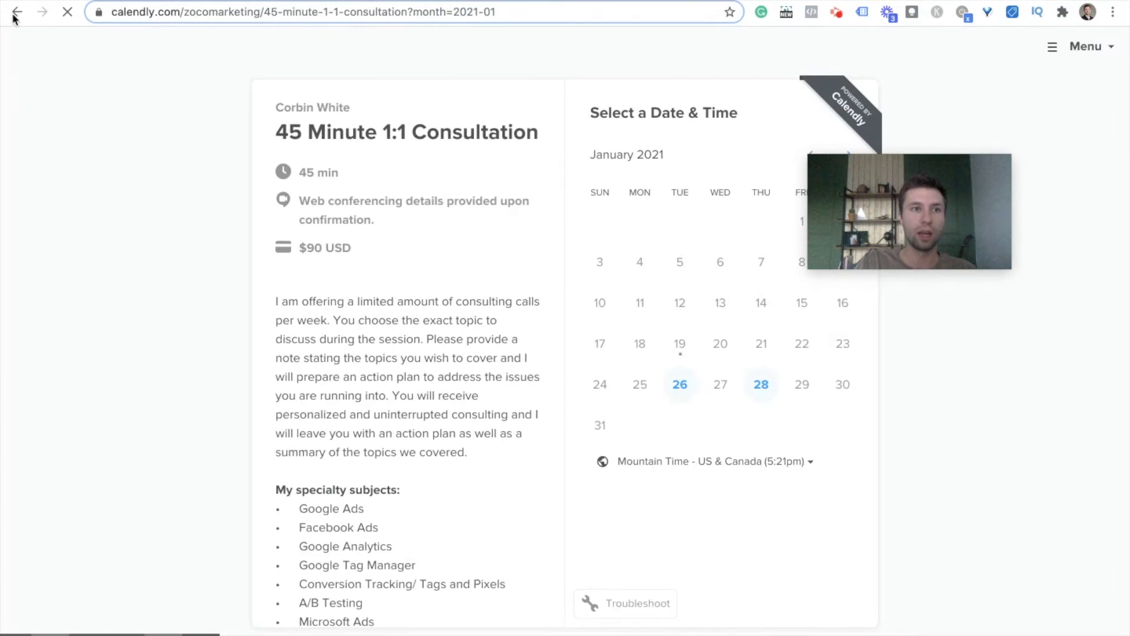
{"action": "left_click", "coordinate": [17, 12]}
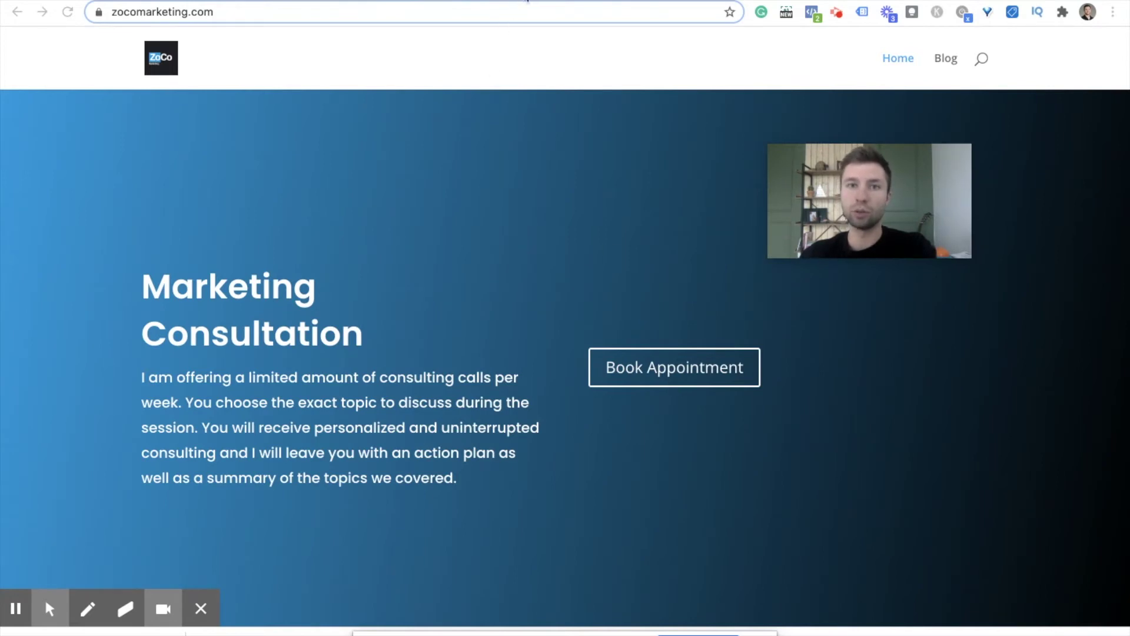
Switch to Google Tag Manager, start Preview mode for the zocomarketing.com container and continue into the connected Tag Assistant session.
{"action": "left_click", "coordinate": [528, 1]}
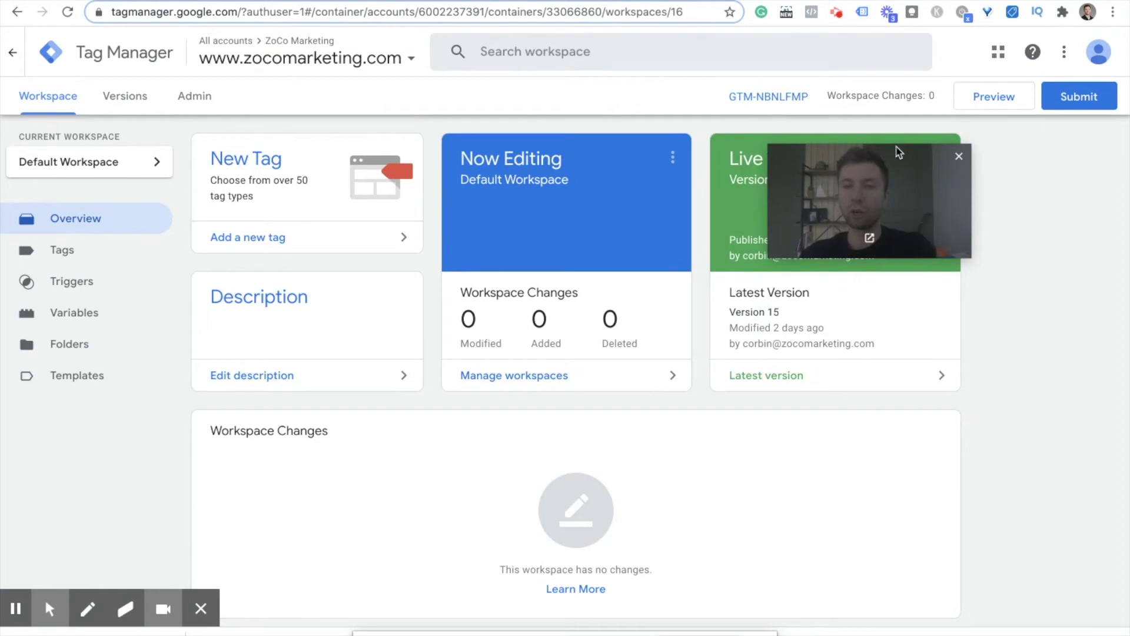
{"action": "left_click", "coordinate": [987, 105]}
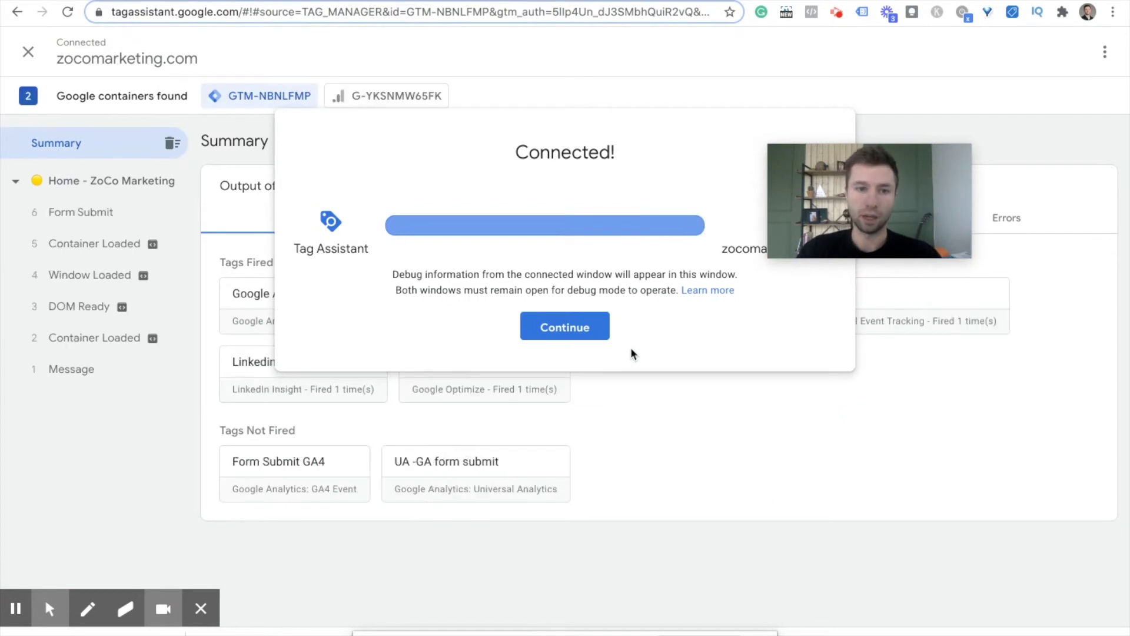
{"action": "left_click", "coordinate": [588, 330]}
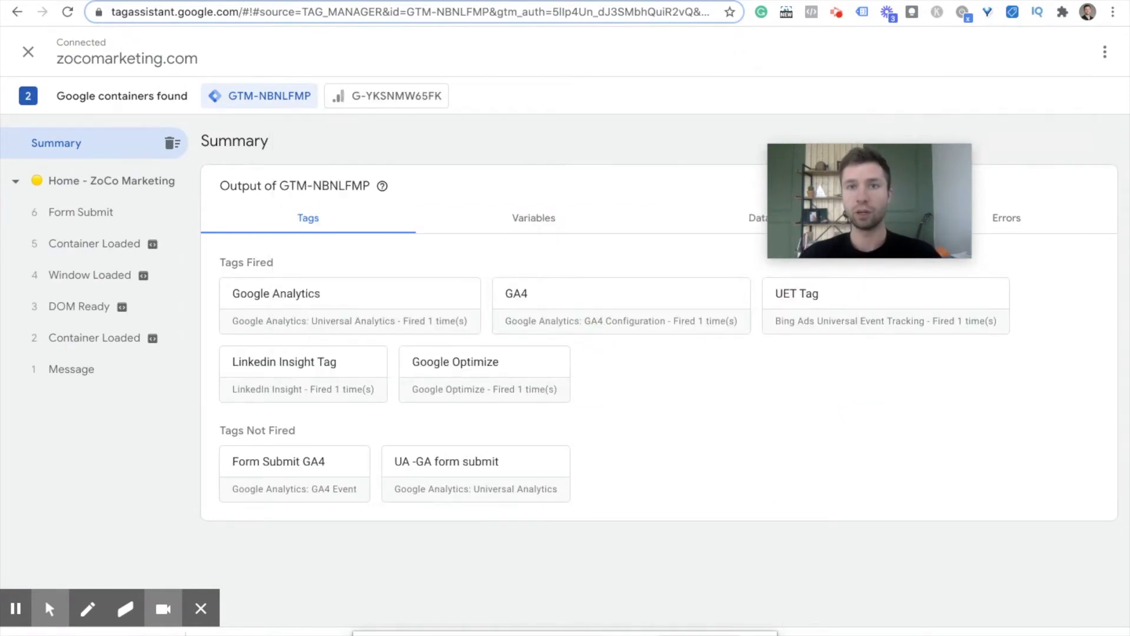
Trigger the Book Appointment button on the zocomarketing.com home page opened in debug mode.
{"action": "key", "text": "super+grave"}
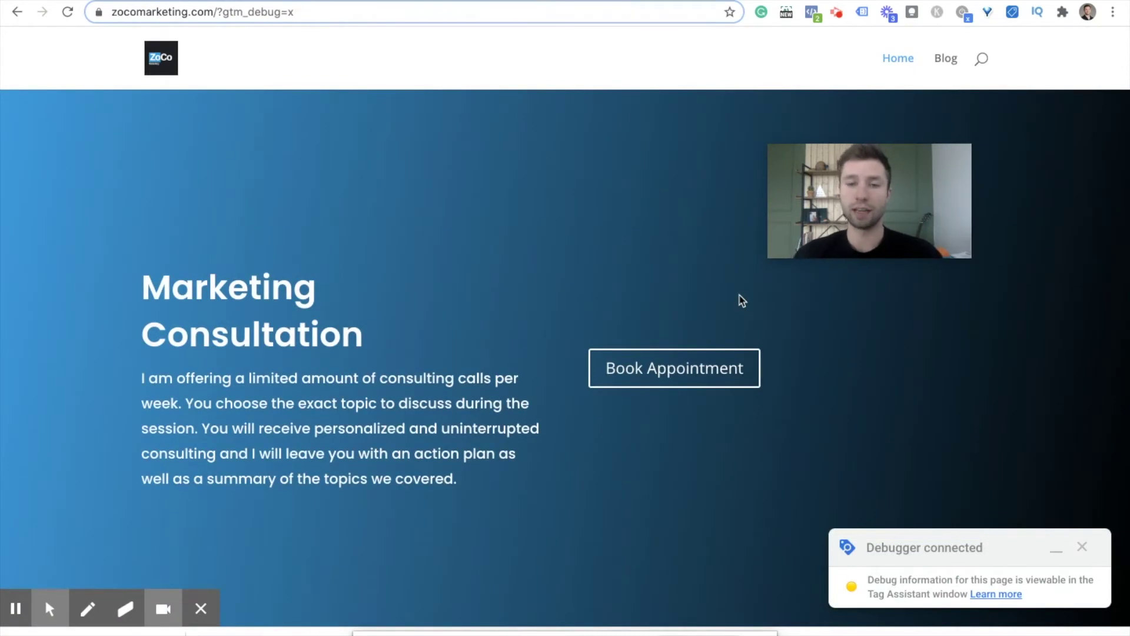
{"action": "scroll", "coordinate": [429, 360], "scroll_direction": "down", "scroll_amount": 10}
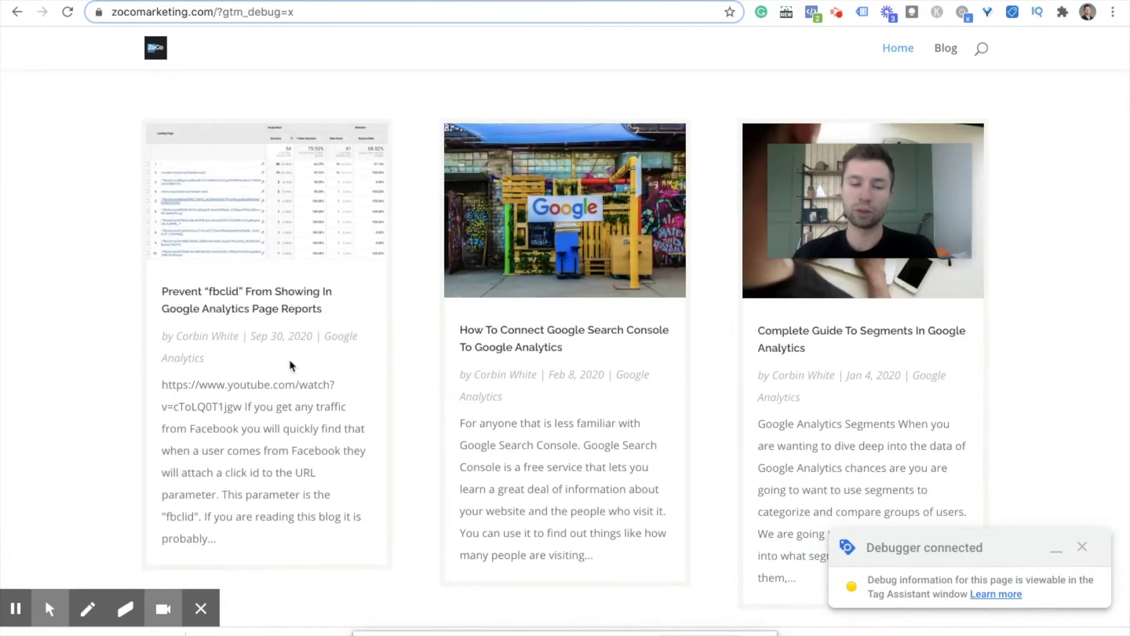
{"action": "scroll", "coordinate": [585, 308], "scroll_direction": "up", "scroll_amount": 10}
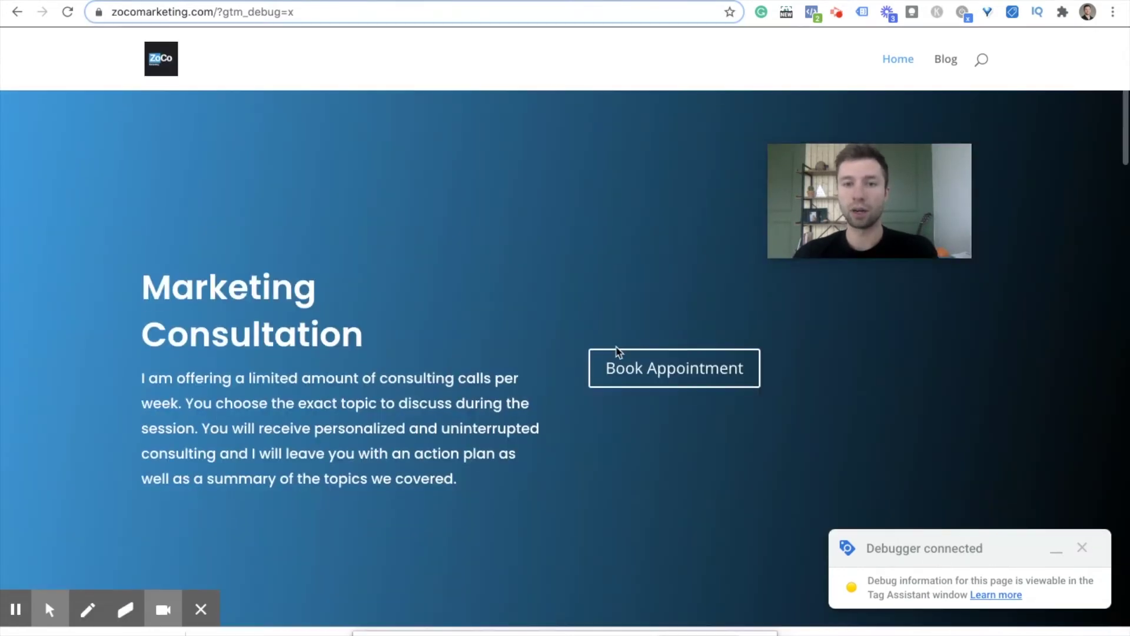
{"action": "left_click", "coordinate": [656, 371]}
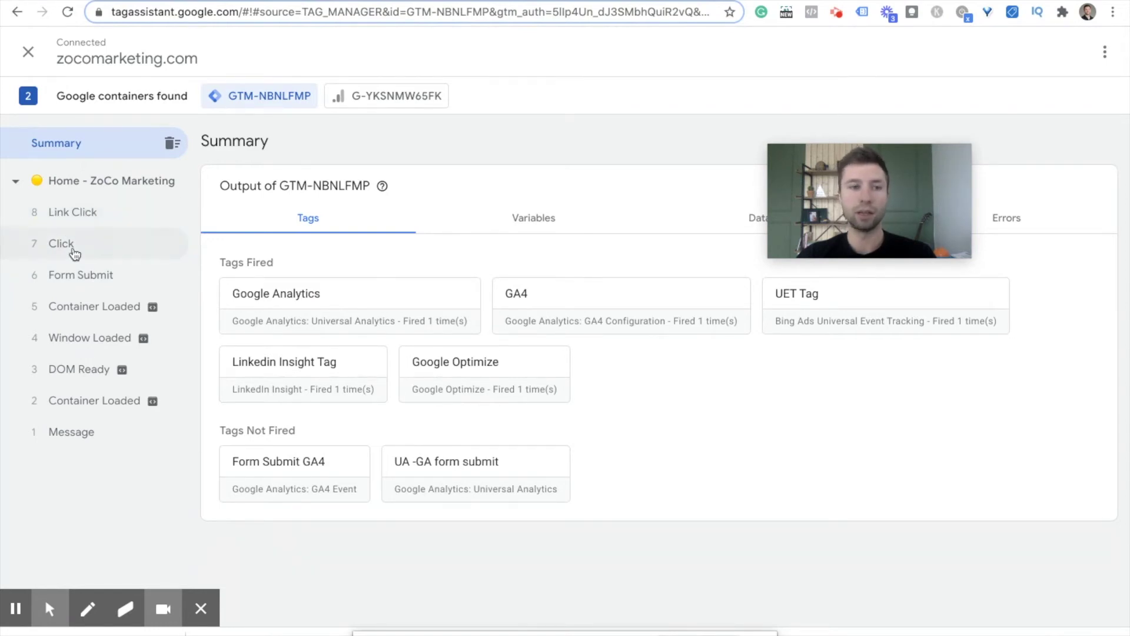
Examine the variables of the Link Click event in Tag Assistant, including Click Classes, Click Text and Click URL.
{"action": "left_click", "coordinate": [80, 216]}
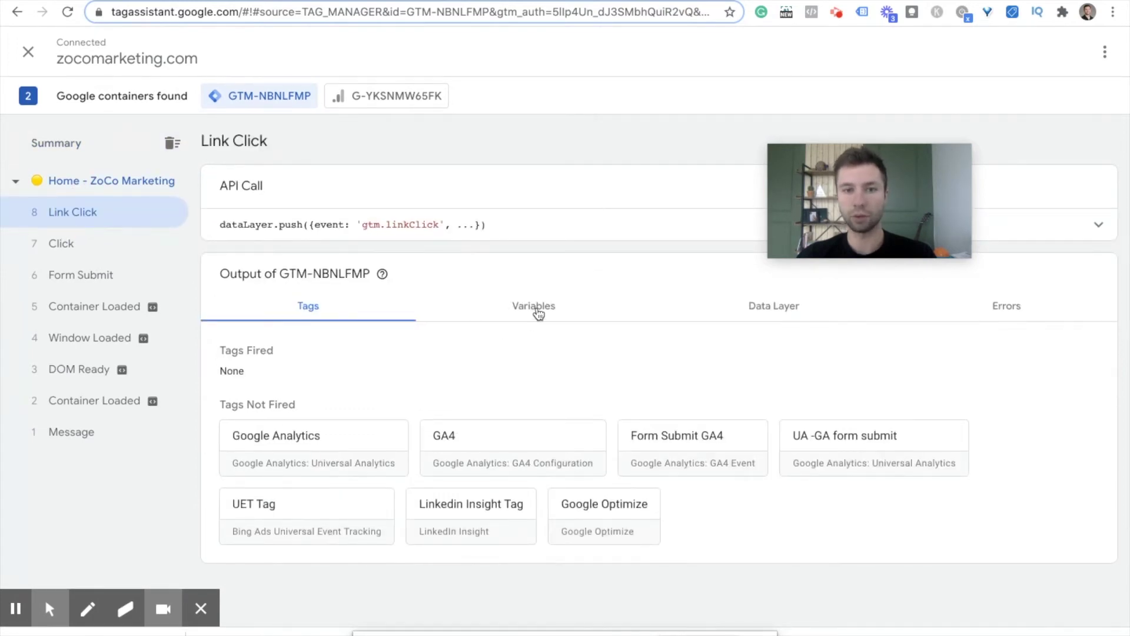
{"action": "left_click", "coordinate": [503, 309]}
{"action": "scroll", "coordinate": [584, 385], "scroll_direction": "down", "scroll_amount": 2}
{"action": "scroll", "coordinate": [584, 386], "scroll_direction": "down", "scroll_amount": 3}
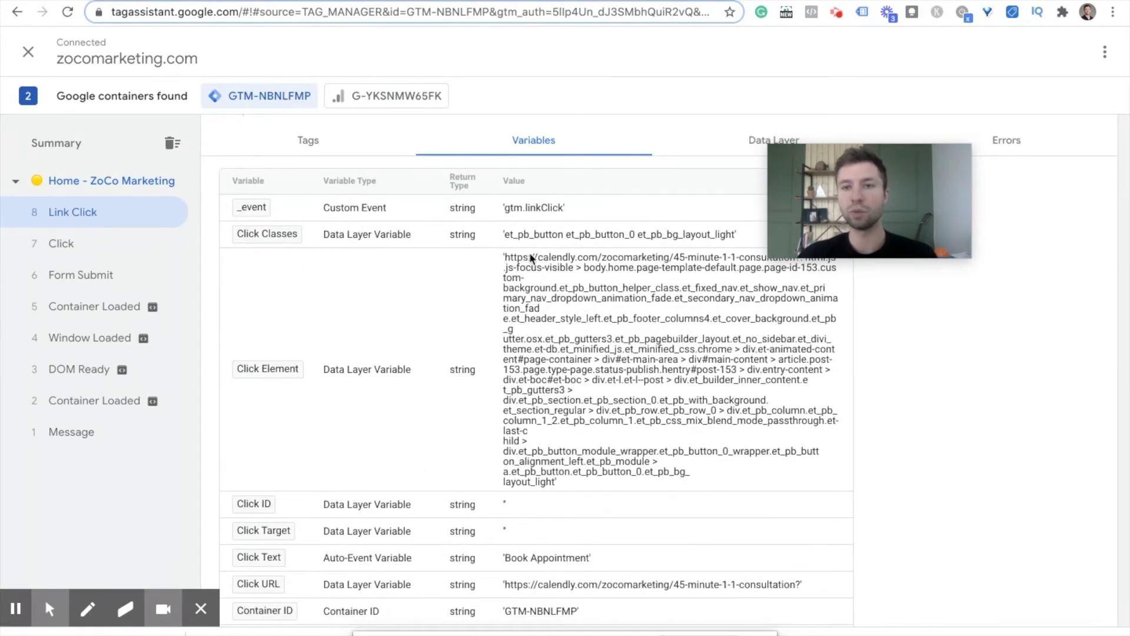
{"action": "scroll", "coordinate": [556, 331], "scroll_direction": "down", "scroll_amount": 3}
{"action": "scroll", "coordinate": [554, 331], "scroll_direction": "down", "scroll_amount": 1}
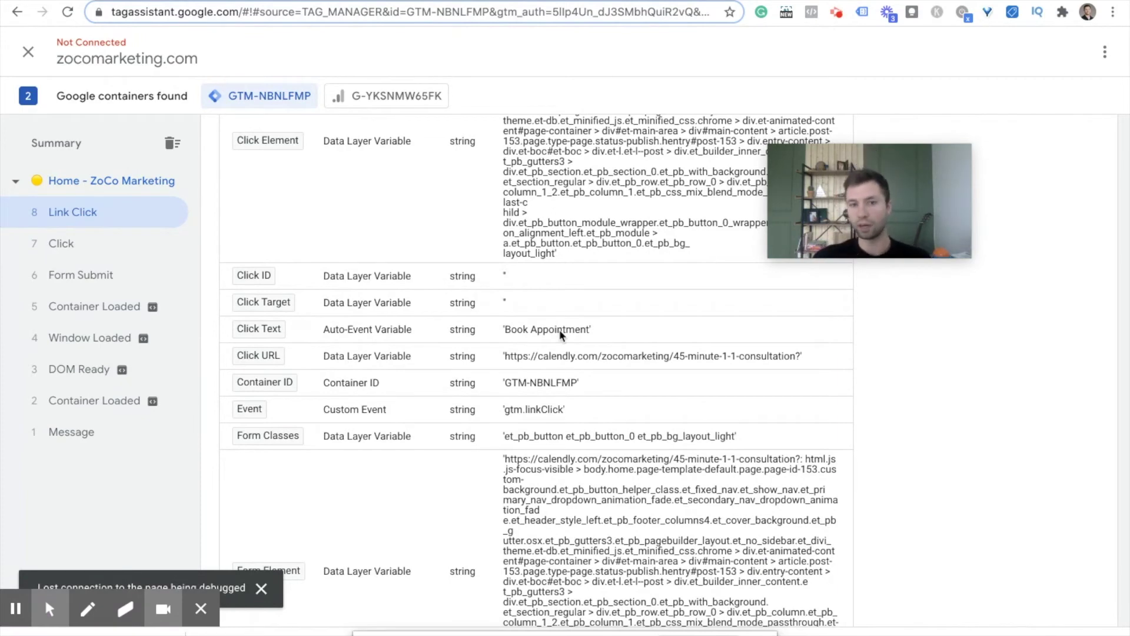
{"action": "scroll", "coordinate": [548, 378], "scroll_direction": "down", "scroll_amount": 2}
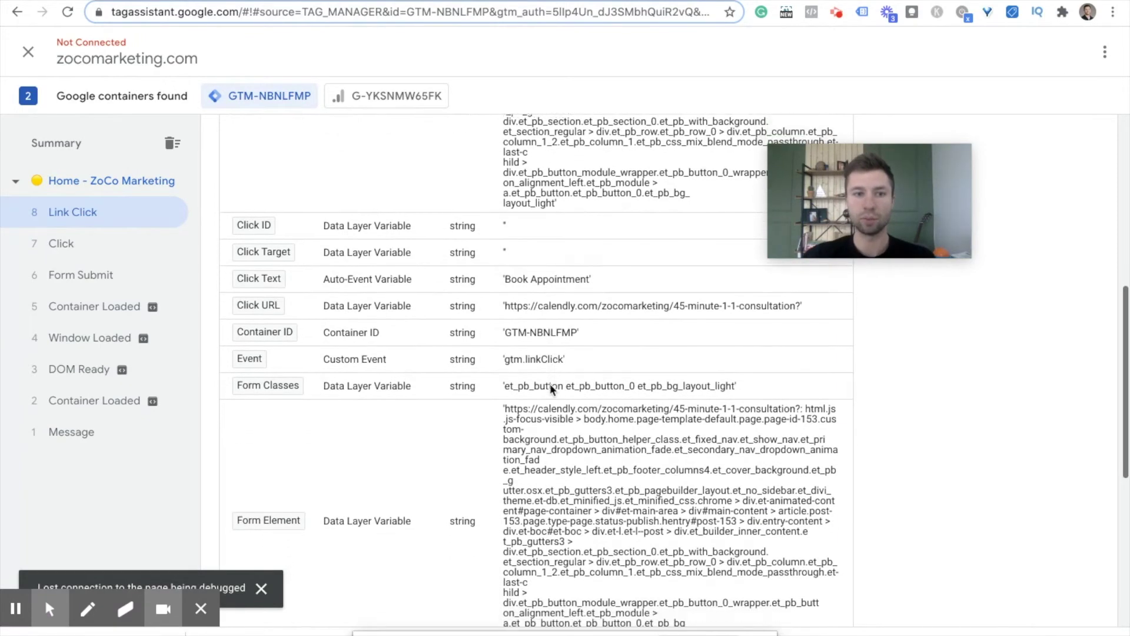
{"action": "scroll", "coordinate": [551, 386], "scroll_direction": "down", "scroll_amount": 5}
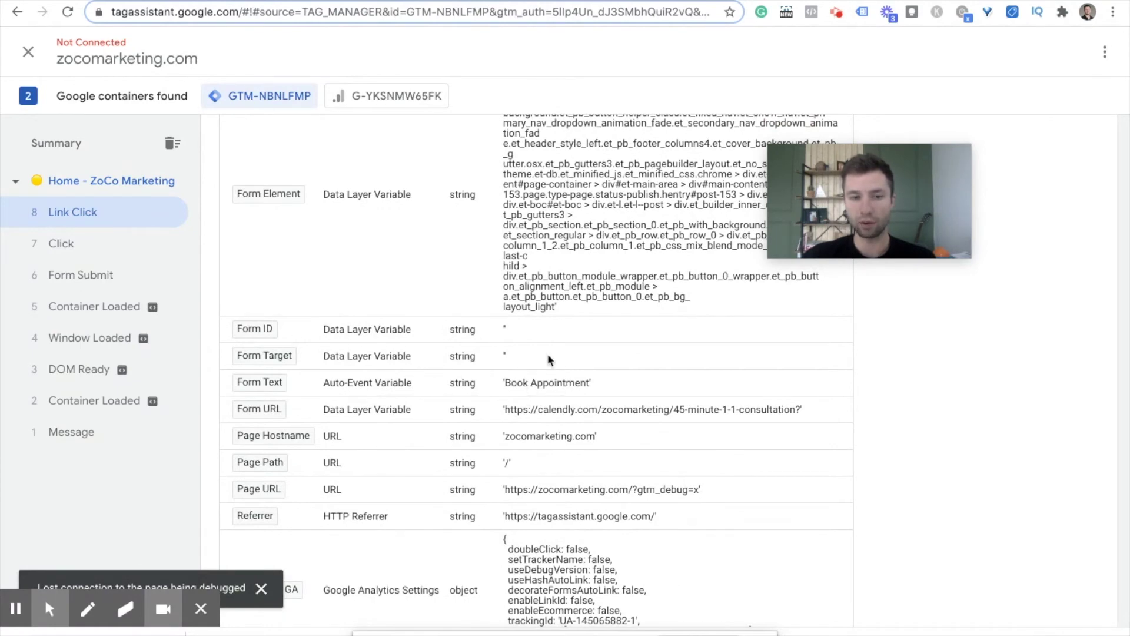
{"action": "scroll", "coordinate": [577, 388], "scroll_direction": "down", "scroll_amount": 1}
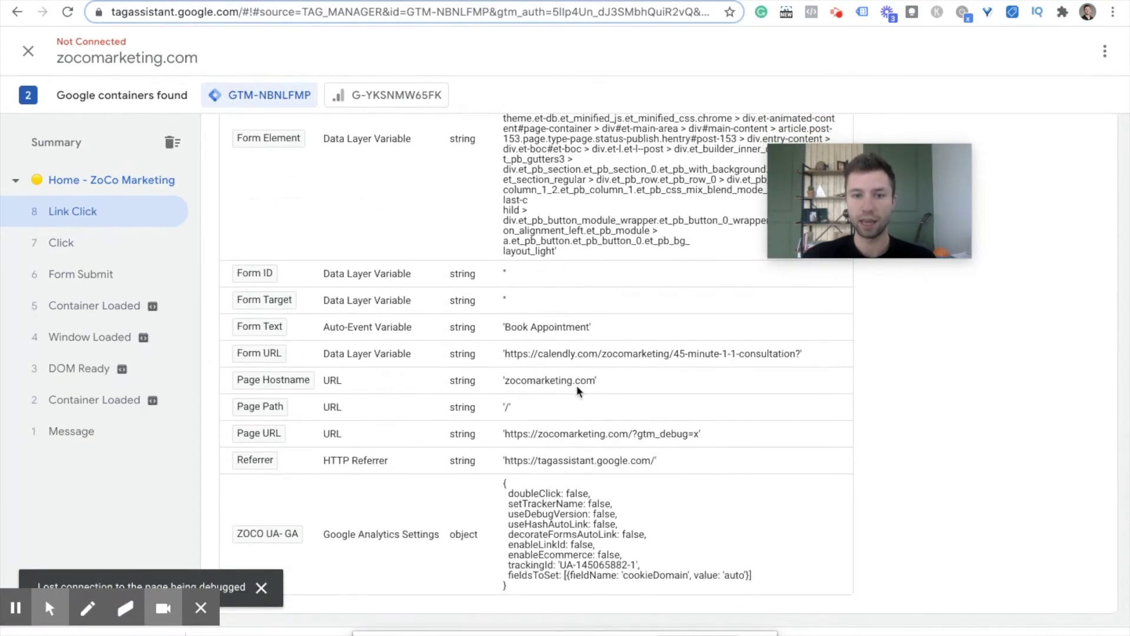
{"action": "scroll", "coordinate": [567, 306], "scroll_direction": "up", "scroll_amount": 1}
{"action": "scroll", "coordinate": [568, 313], "scroll_direction": "up", "scroll_amount": 7}
{"action": "scroll", "coordinate": [574, 327], "scroll_direction": "down", "scroll_amount": 1}
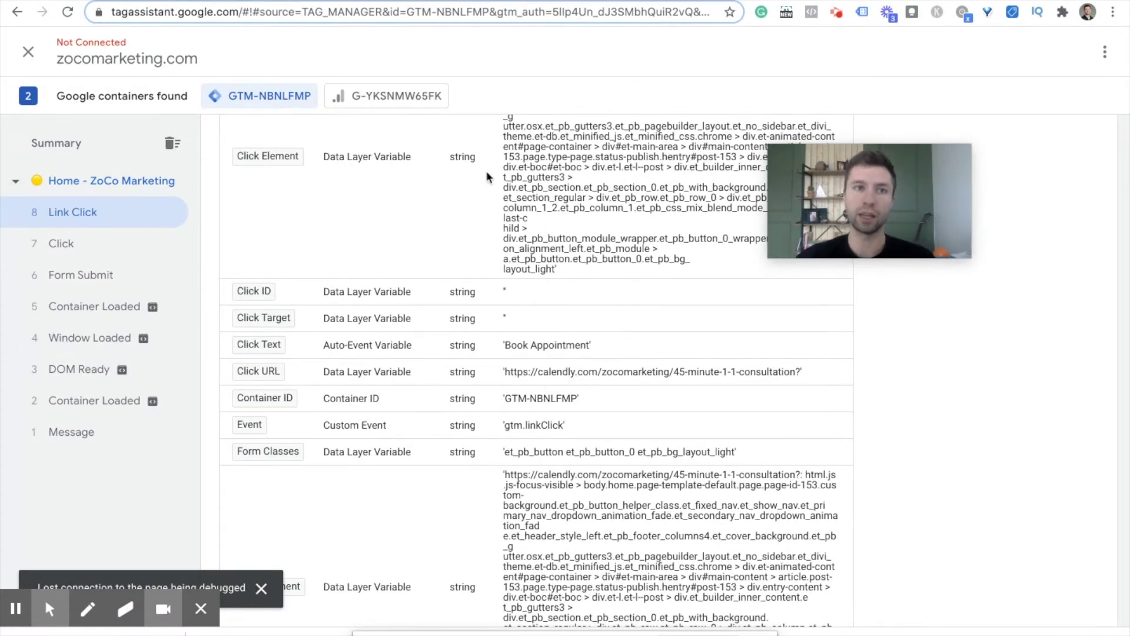
Switch to LinkedIn Campaign Manager and start a new website conversion named "Book Appt".
{"action": "key", "text": "ctrl+Tab"}
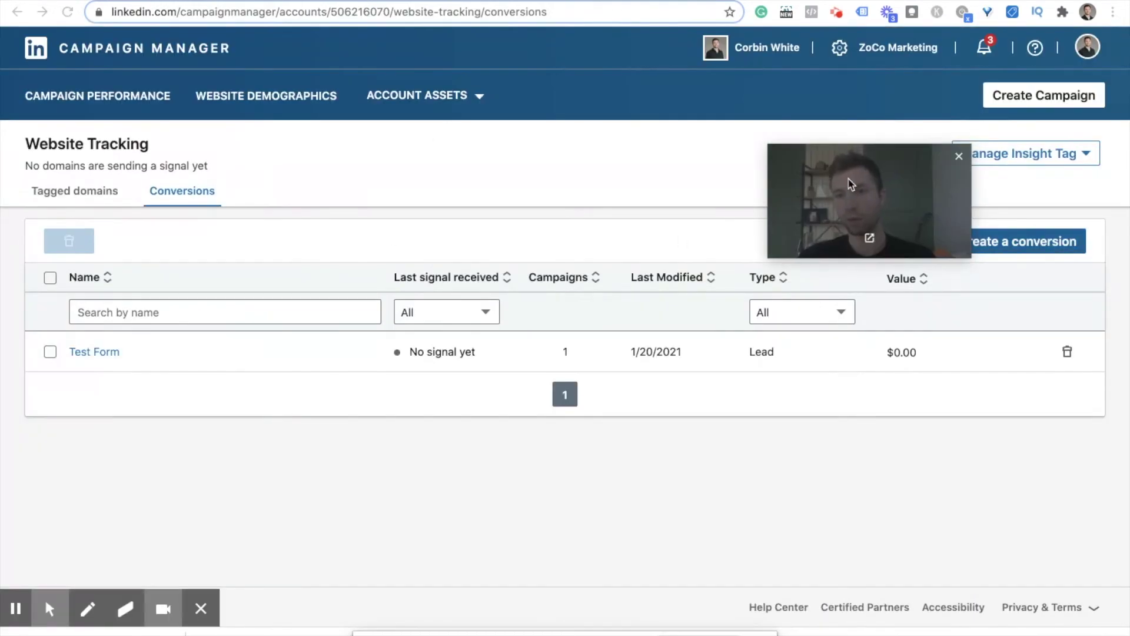
{"action": "left_click_drag", "start_coordinate": [850, 184], "coordinate": [769, 135]}
{"action": "left_click", "coordinate": [1007, 245]}
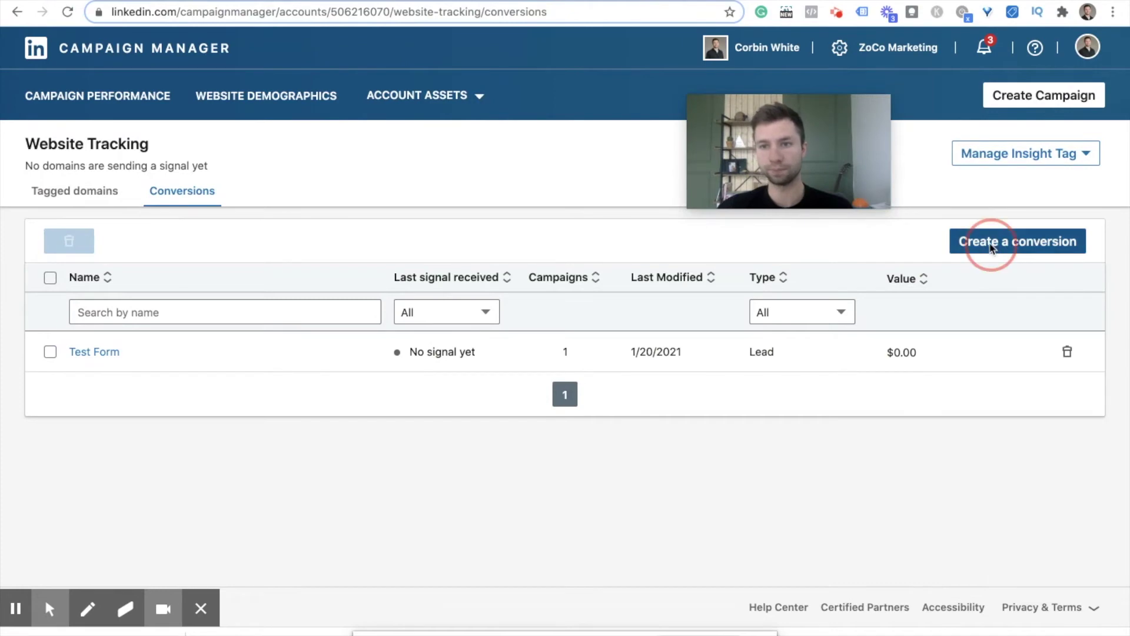
{"action": "left_click_drag", "start_coordinate": [736, 153], "coordinate": [810, 150]}
{"action": "left_click", "coordinate": [366, 135]}
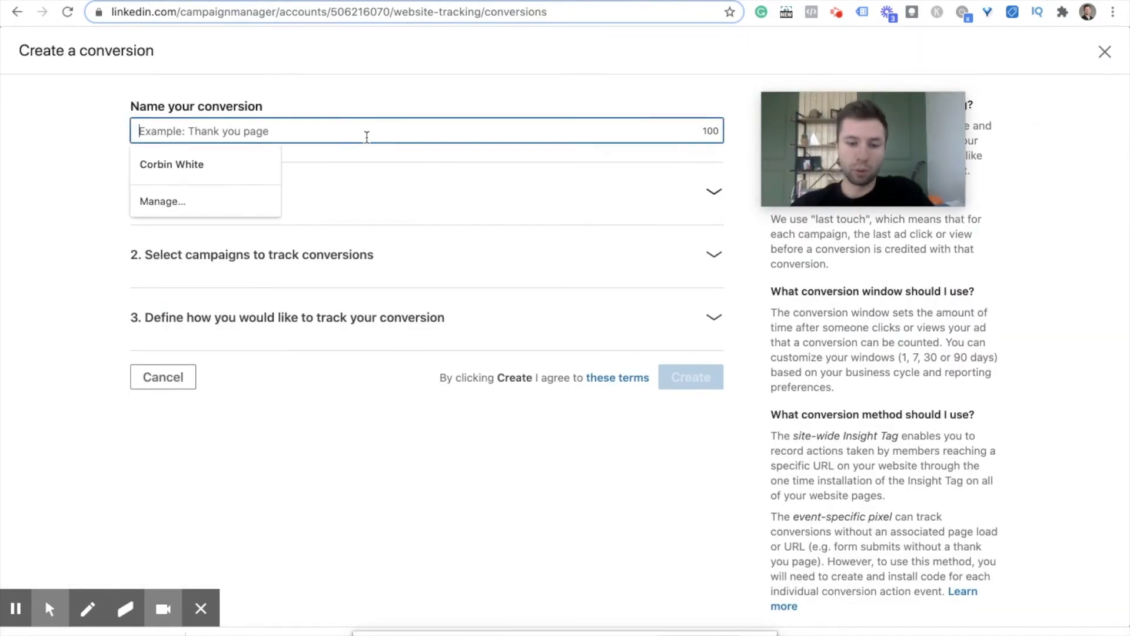
{"action": "type", "text": "Book Appt"}
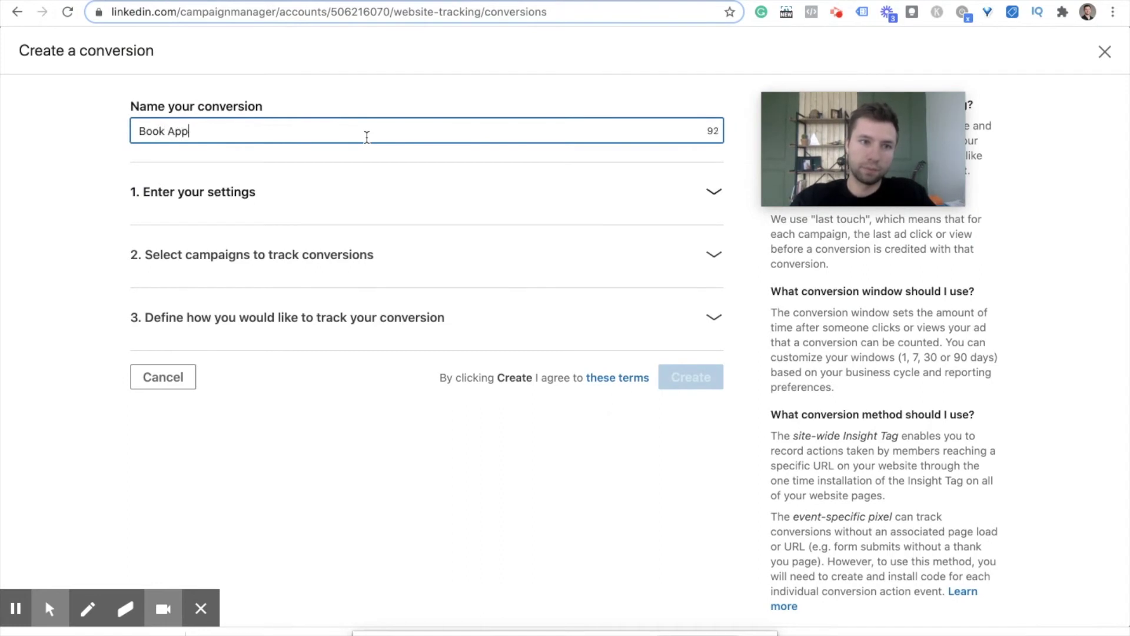
Set the conversion's type to Sign Up and its estimated worth to 90.
{"action": "left_click", "coordinate": [469, 183]}
{"action": "left_click", "coordinate": [216, 275]}
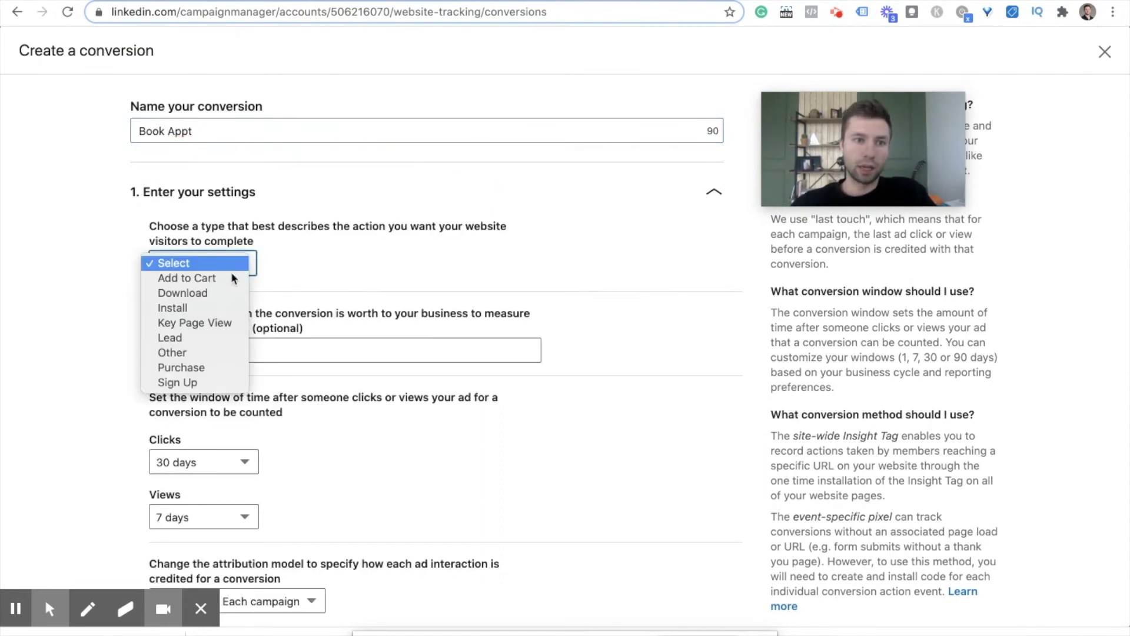
{"action": "left_click", "coordinate": [203, 383]}
{"action": "left_click", "coordinate": [274, 351]}
{"action": "type", "text": "90"}
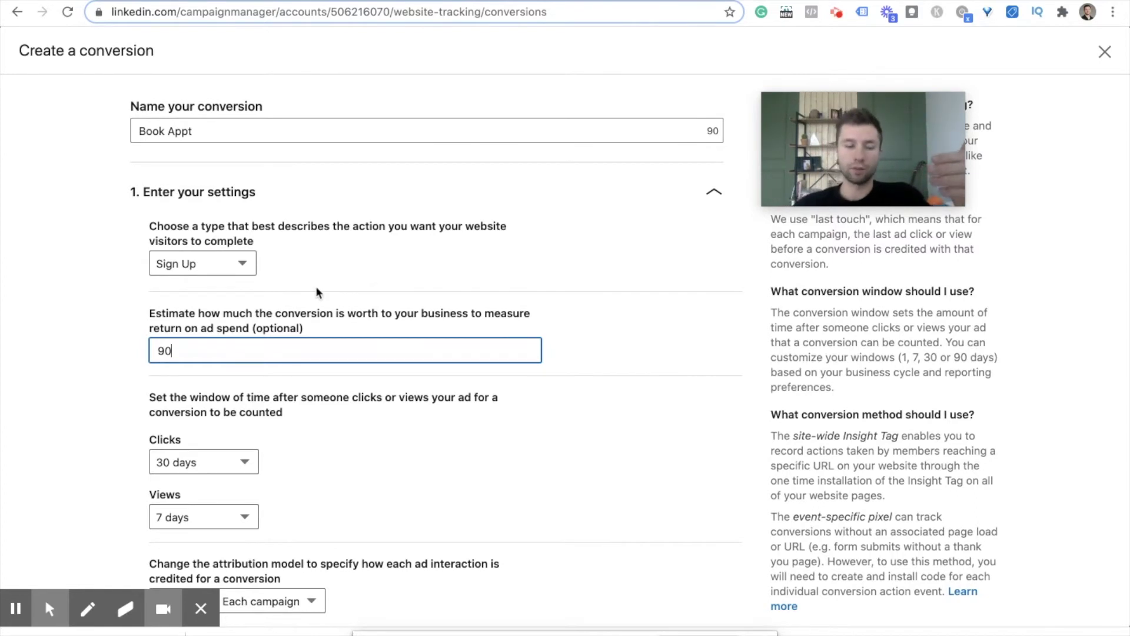
Select the Test campaign to track the Book Appt conversion.
{"action": "scroll", "coordinate": [329, 323], "scroll_direction": "down", "scroll_amount": 1}
{"action": "scroll", "coordinate": [328, 322], "scroll_direction": "down", "scroll_amount": 3}
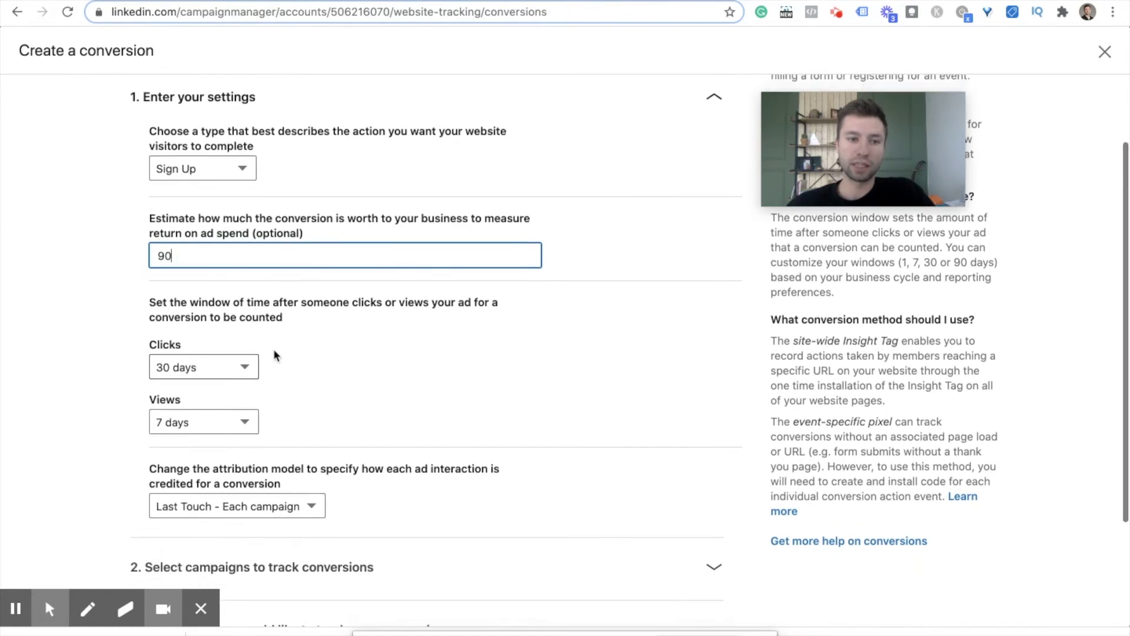
{"action": "scroll", "coordinate": [461, 437], "scroll_direction": "down", "scroll_amount": 6}
{"action": "left_click", "coordinate": [535, 422]}
{"action": "scroll", "coordinate": [467, 394], "scroll_direction": "down", "scroll_amount": 6}
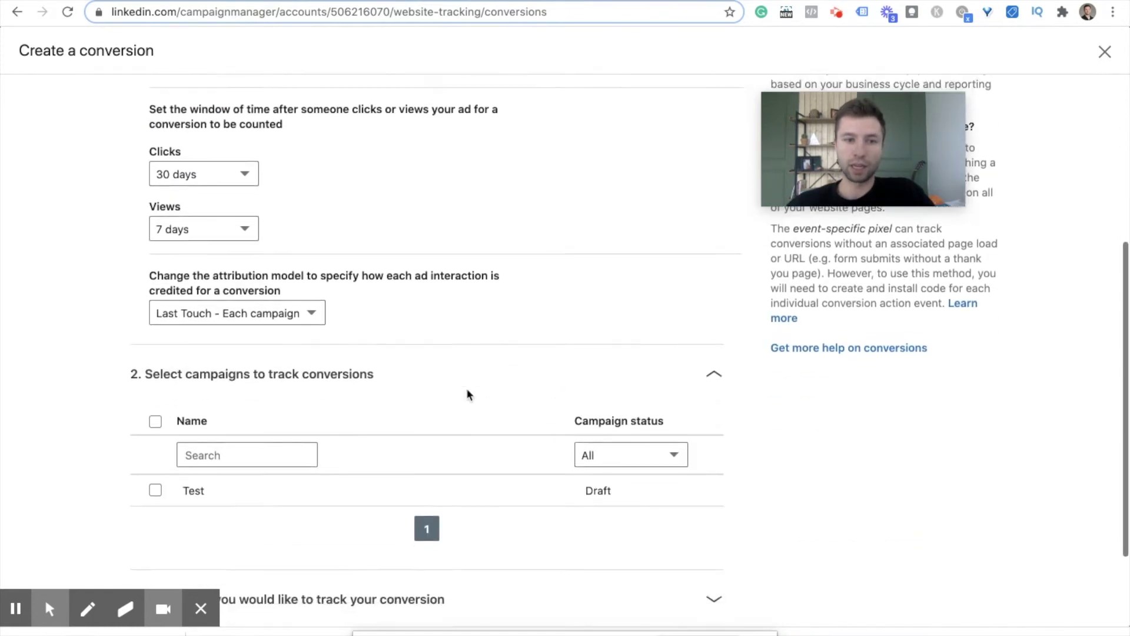
{"action": "left_click", "coordinate": [154, 375]}
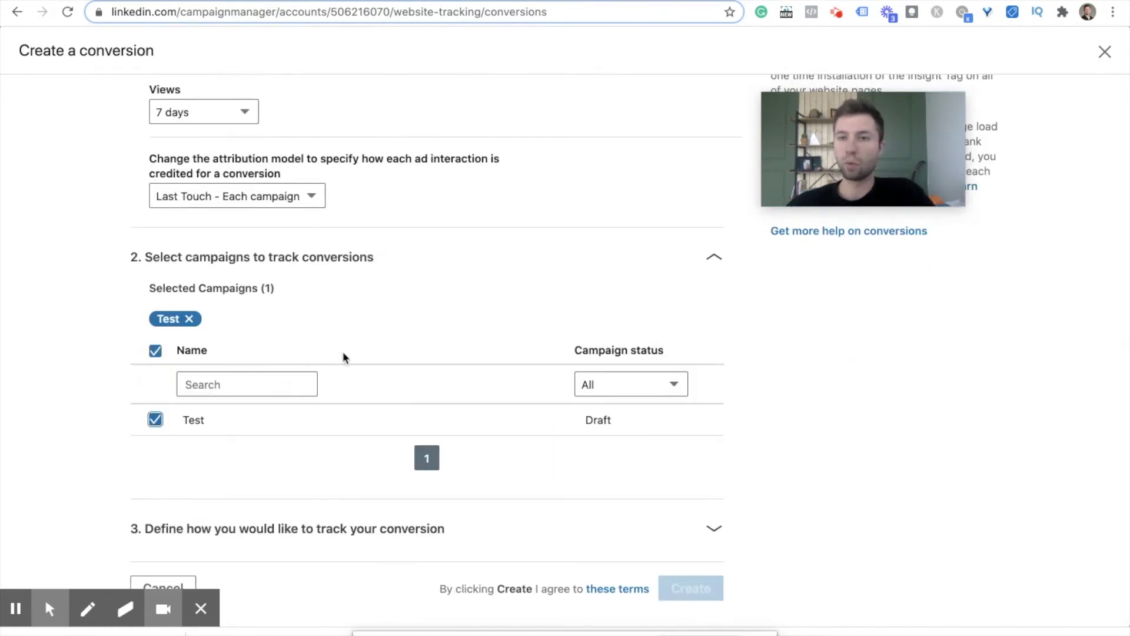
Set the conversion to be tracked with an event-specific pixel and copy the pixel code.
{"action": "scroll", "coordinate": [347, 370], "scroll_direction": "down", "scroll_amount": 1}
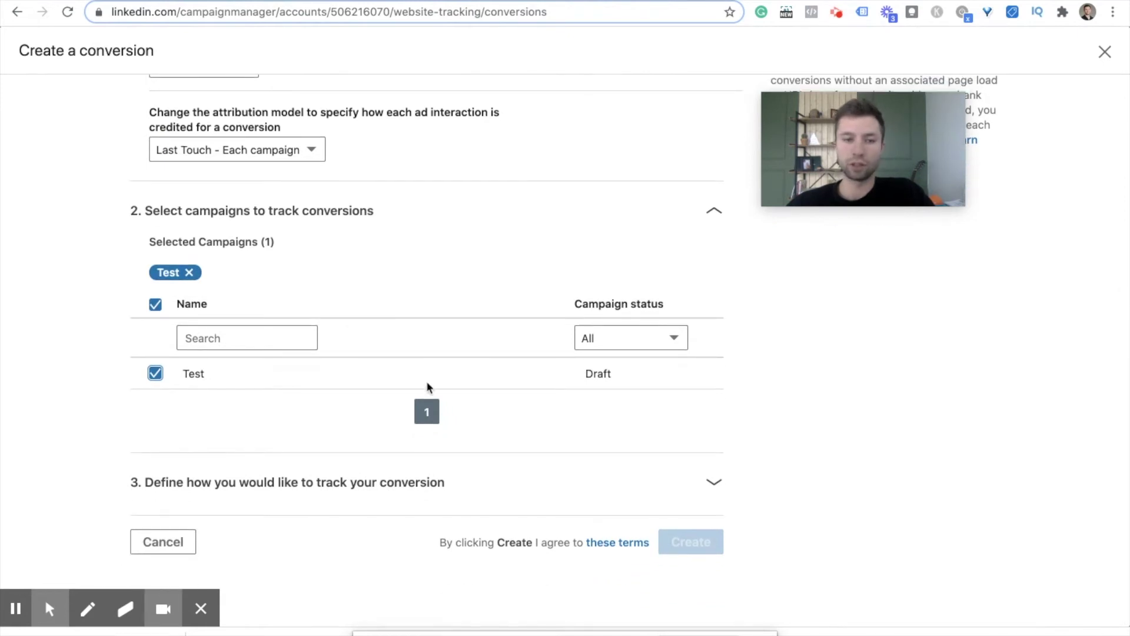
{"action": "left_click", "coordinate": [694, 489]}
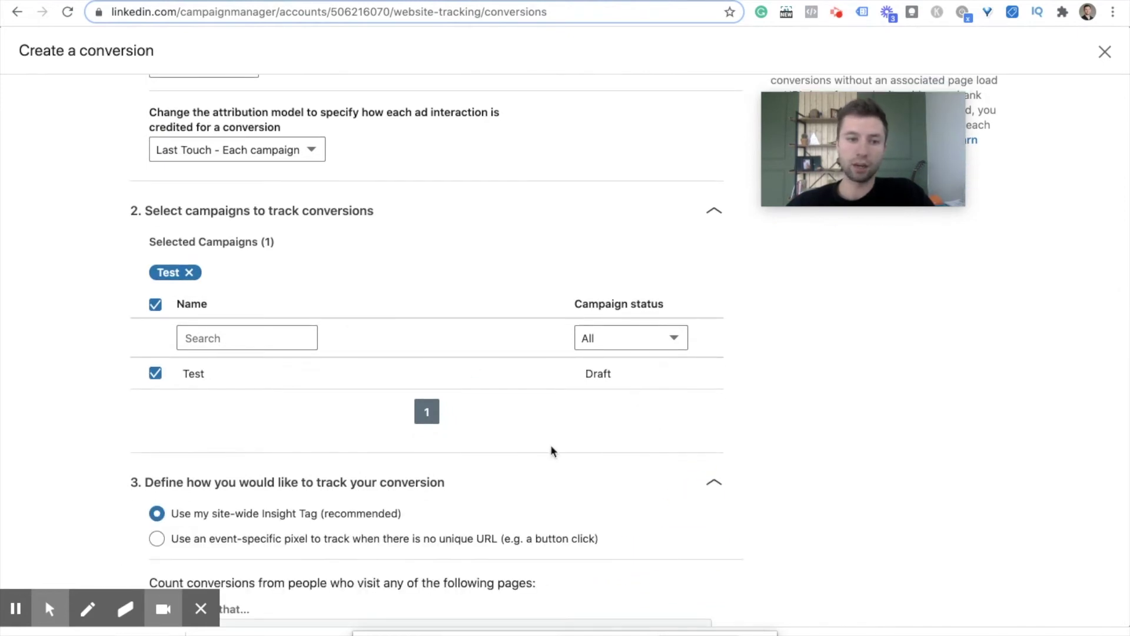
{"action": "scroll", "coordinate": [543, 439], "scroll_direction": "down", "scroll_amount": 5}
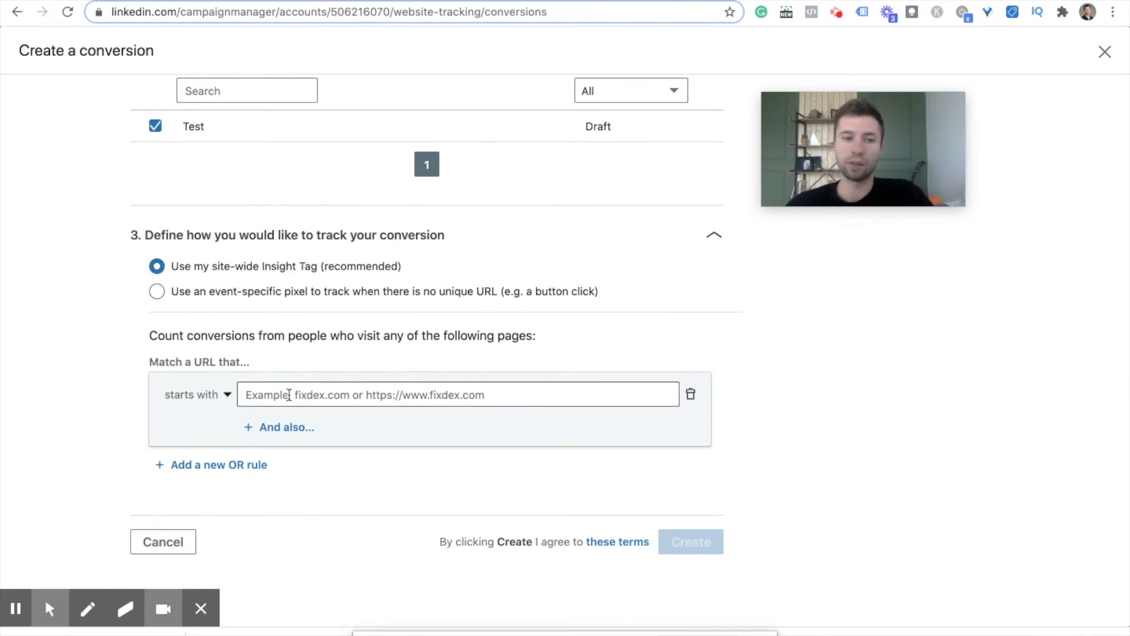
{"action": "left_click", "coordinate": [157, 290]}
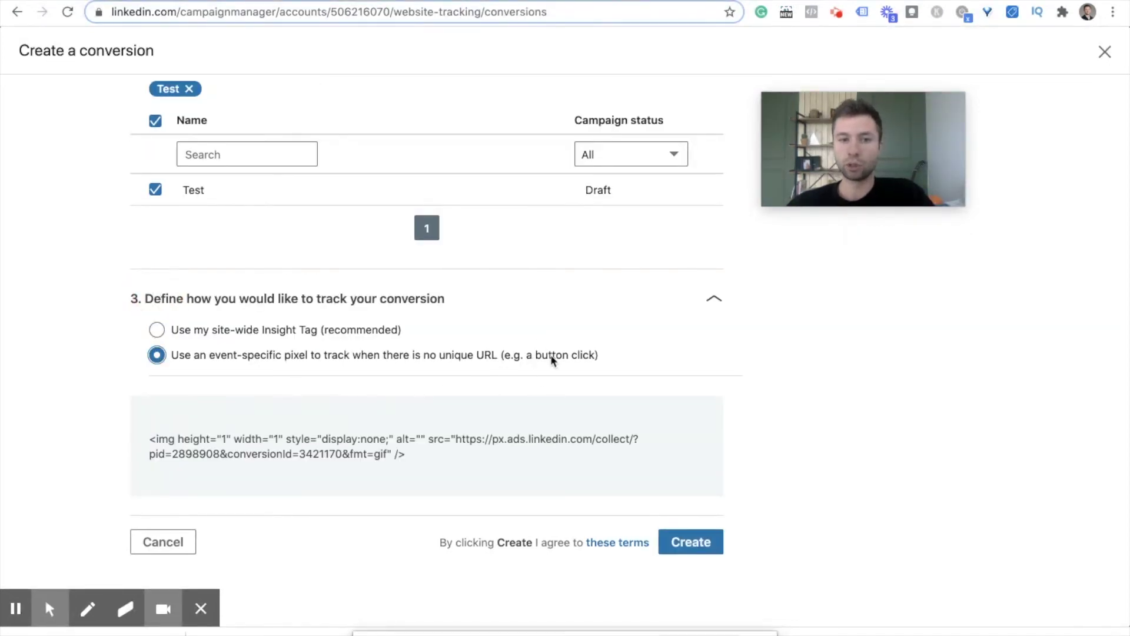
{"action": "mouse_move", "coordinate": [477, 447]}
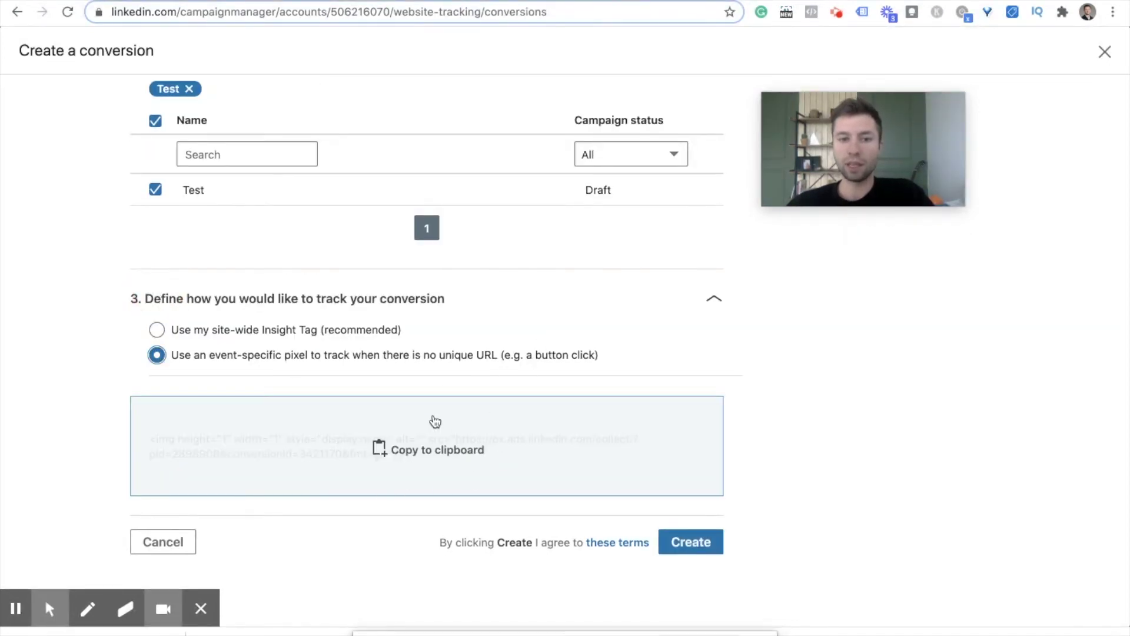
{"action": "left_click", "coordinate": [351, 432]}
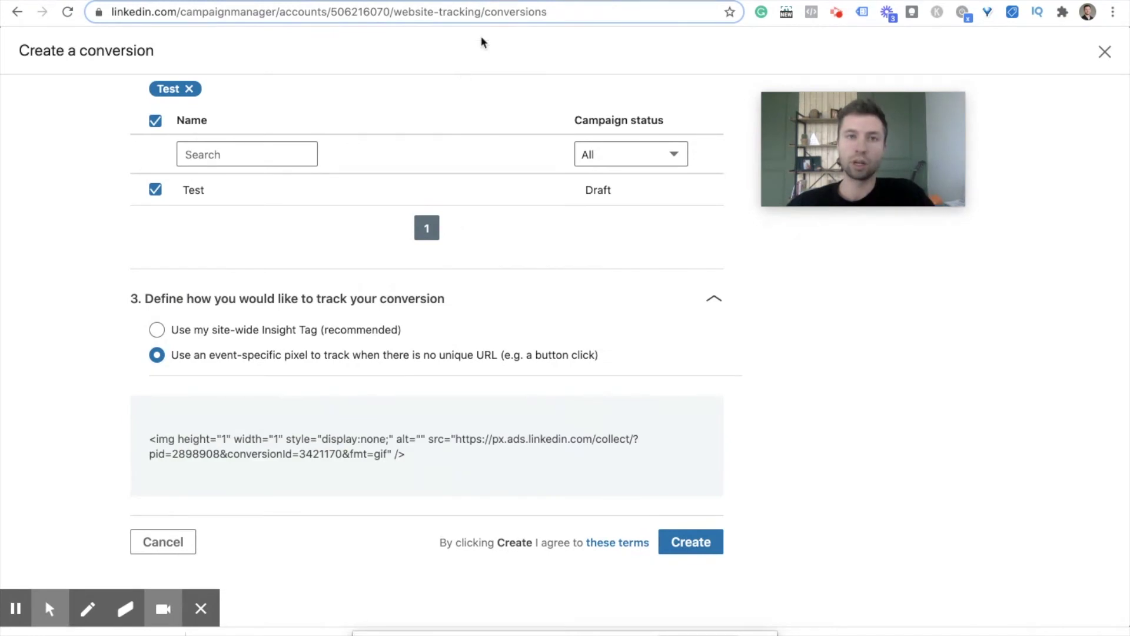
Switch to Google Tag Manager and start a new tag named "Book Appt Button Click".
{"action": "left_click", "coordinate": [509, 2]}
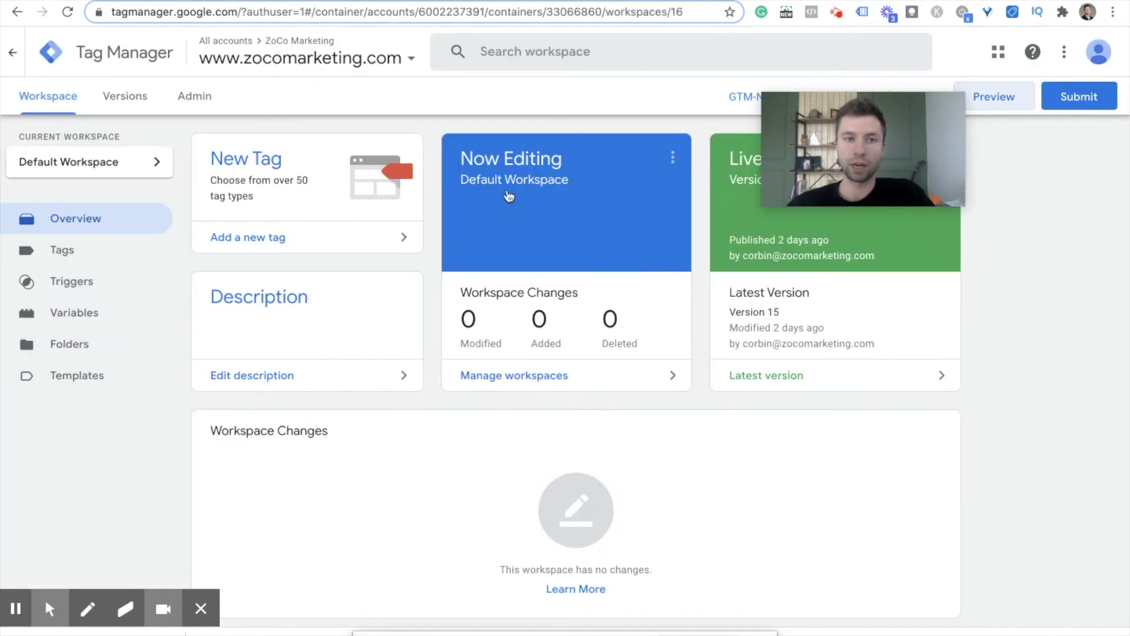
{"action": "left_click", "coordinate": [338, 238]}
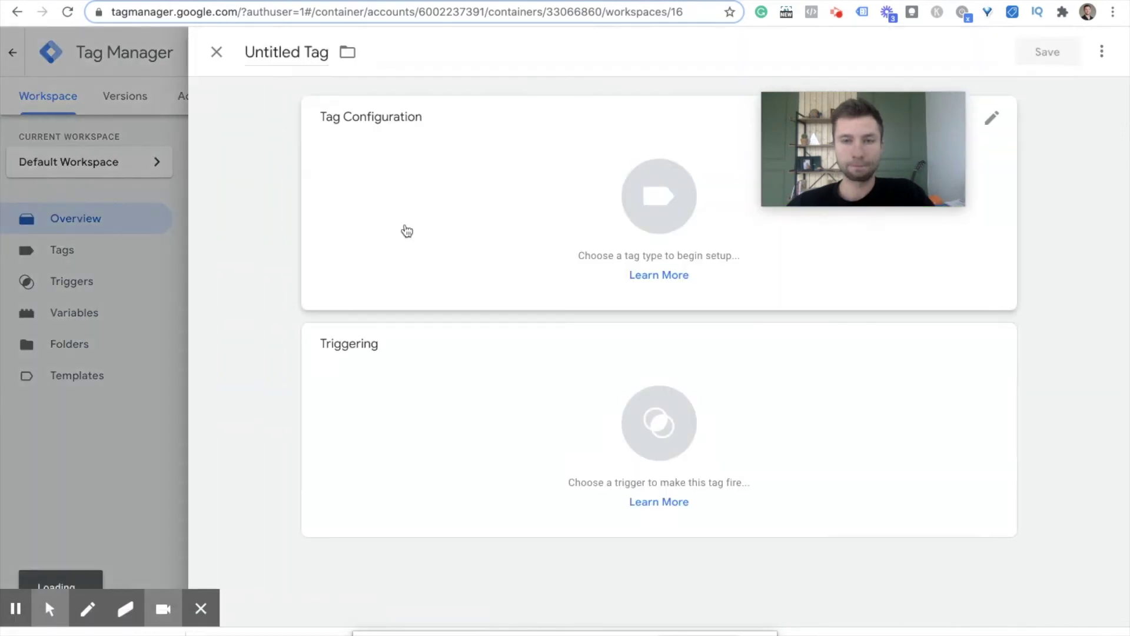
{"action": "left_click", "coordinate": [328, 55]}
{"action": "left_click_drag", "start_coordinate": [304, 56], "coordinate": [273, 53]}
{"action": "key", "text": "BackSpace"}
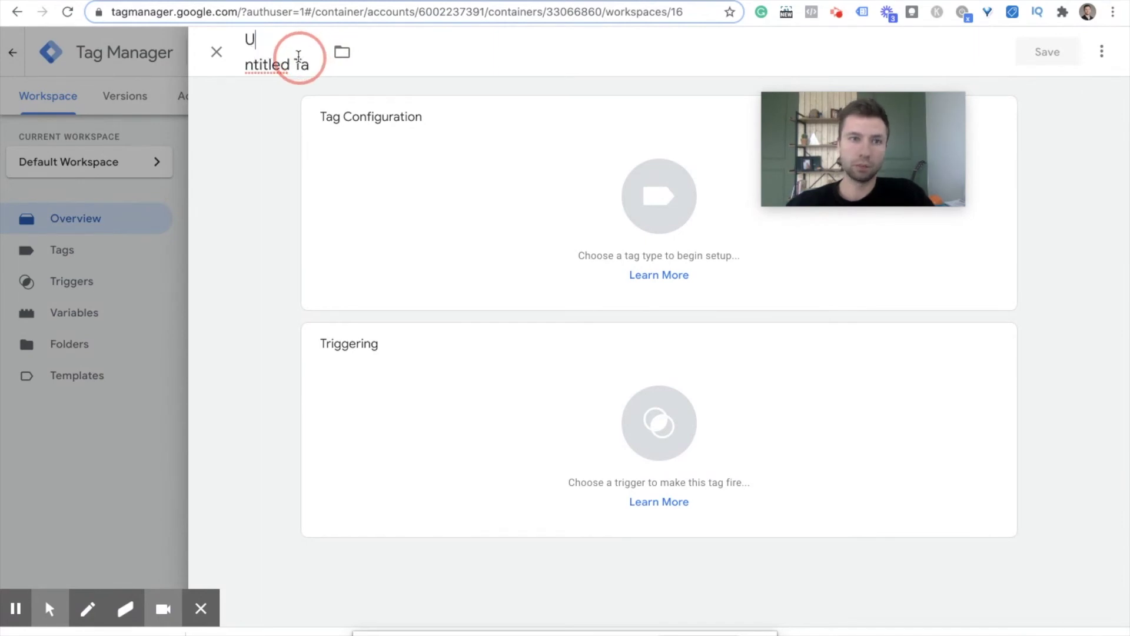
{"action": "left_click", "coordinate": [314, 59]}
{"action": "key", "text": "BackSpace"}
{"action": "key", "text": "BackSpace"}
{"action": "key", "text": "BackSpace"}
{"action": "key", "text": "BackSpace"}
{"action": "key", "text": "BackSpace"}
{"action": "key", "text": "BackSpace"}
{"action": "key", "text": "BackSpace"}
{"action": "key", "text": "BackSpace"}
{"action": "key", "text": "BackSpace"}
{"action": "type", "text": "Book Appt"}
{"action": "type", "text": "Button Click"}
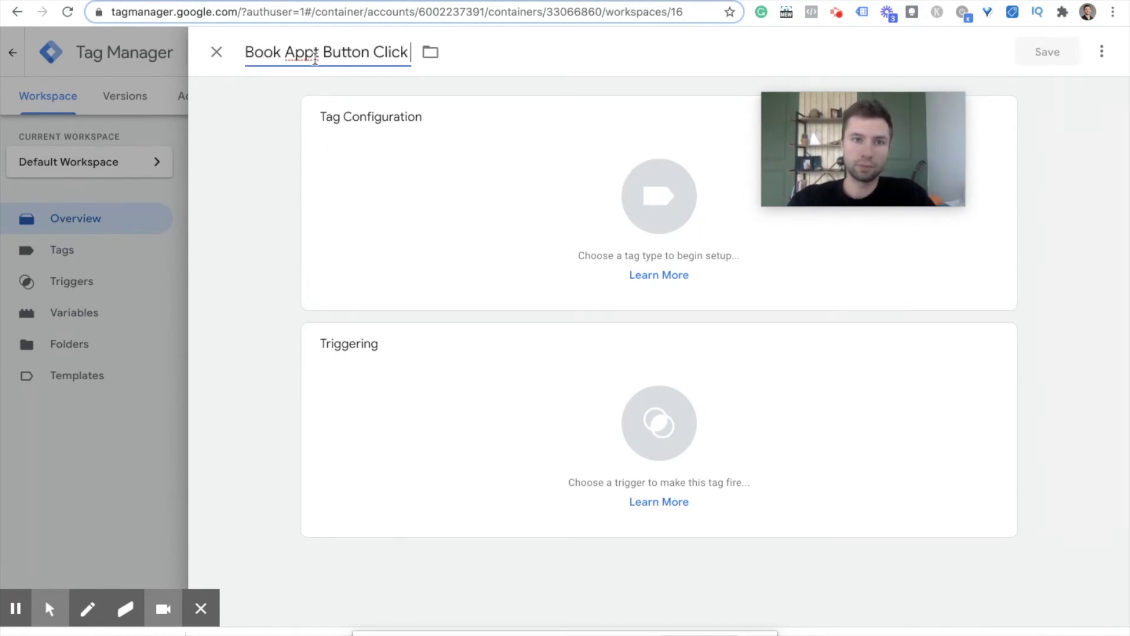
Make the tag a Custom Image tag and paste the copied LinkedIn pixel code as its image URL.
{"action": "left_click", "coordinate": [495, 193]}
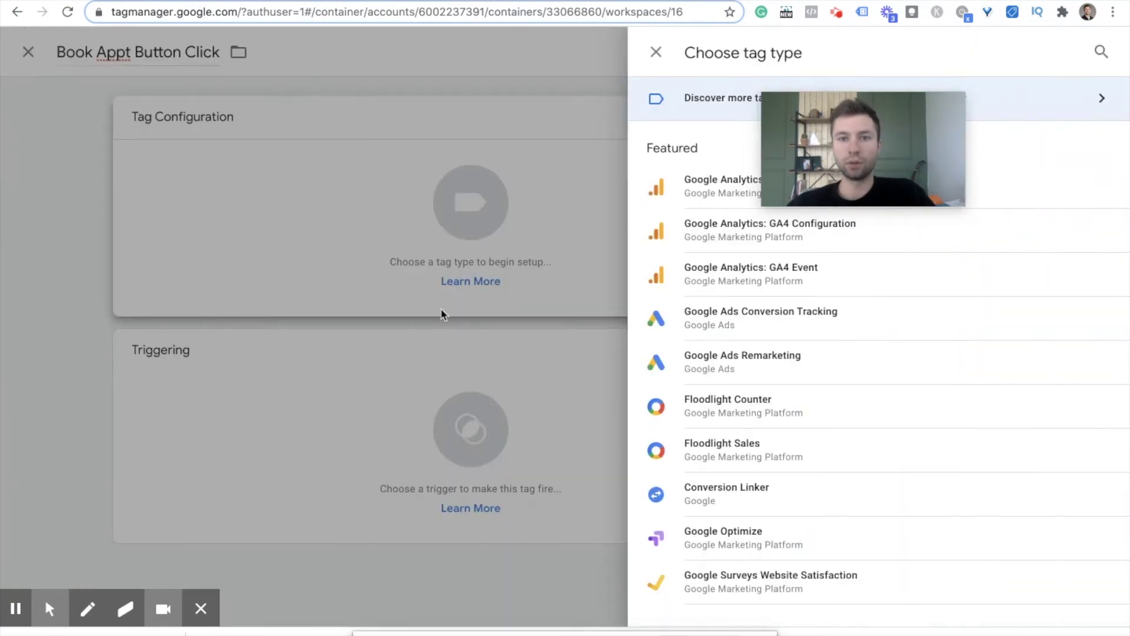
{"action": "scroll", "coordinate": [699, 290], "scroll_direction": "down", "scroll_amount": 5}
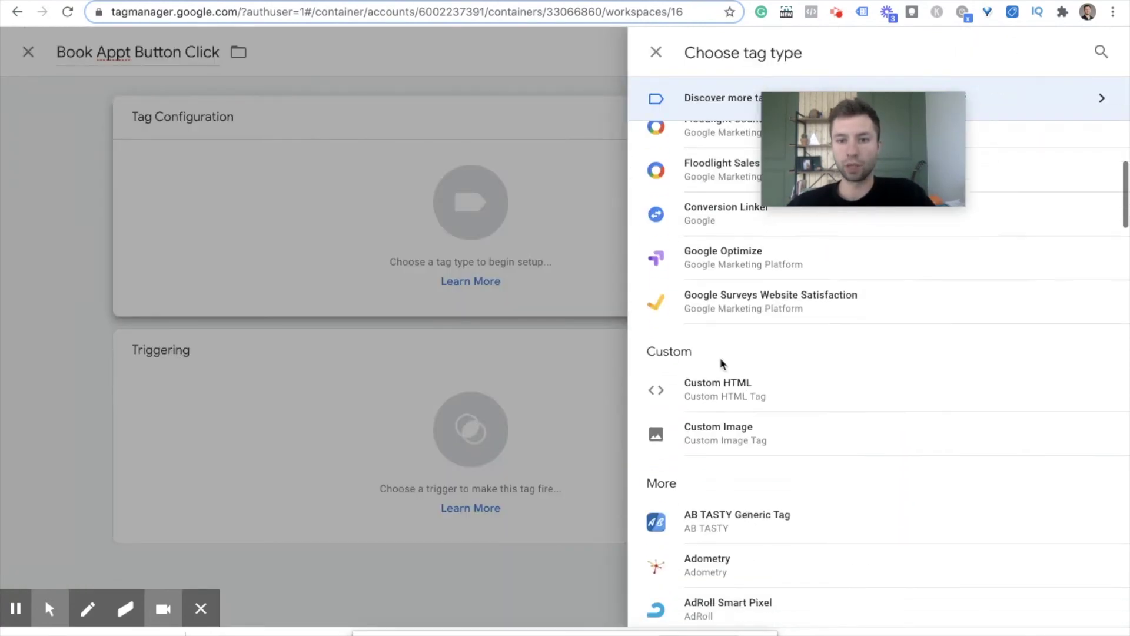
{"action": "left_click", "coordinate": [720, 418]}
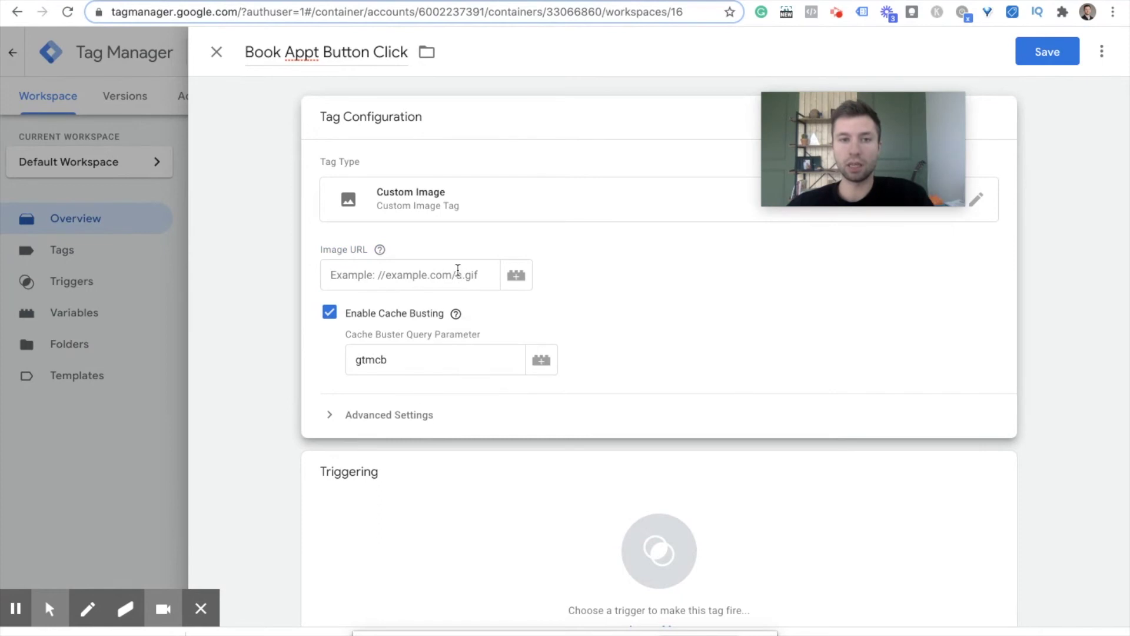
{"action": "left_click", "coordinate": [423, 278]}
{"action": "key", "text": "ctrl+v"}
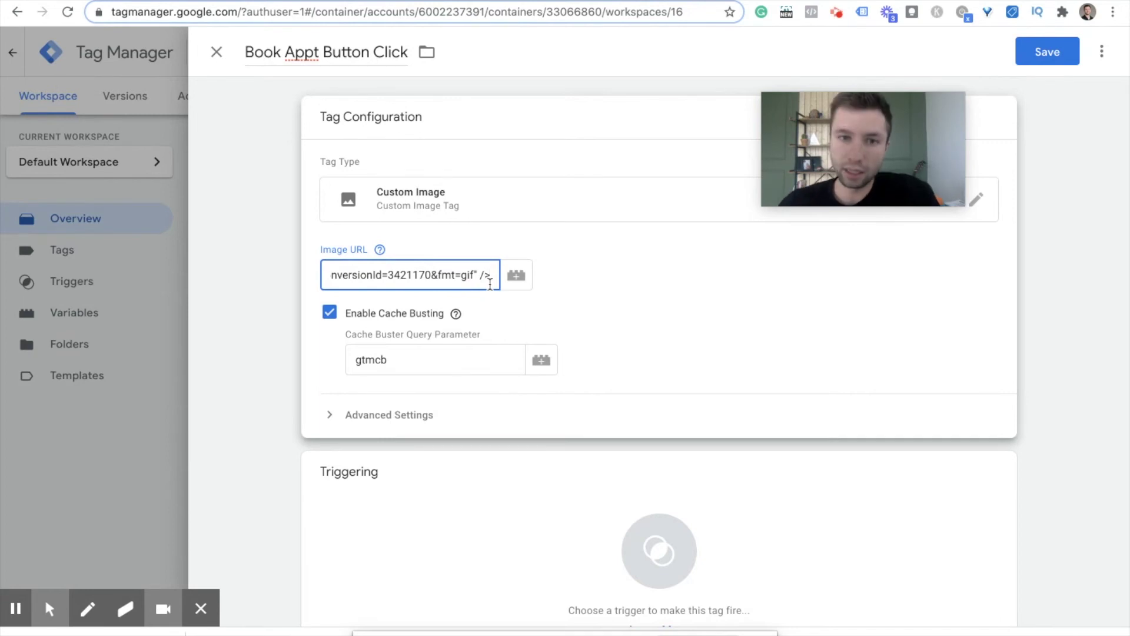
{"action": "left_click_drag", "start_coordinate": [474, 271], "coordinate": [494, 272]}
{"action": "key", "text": "BackSpace"}
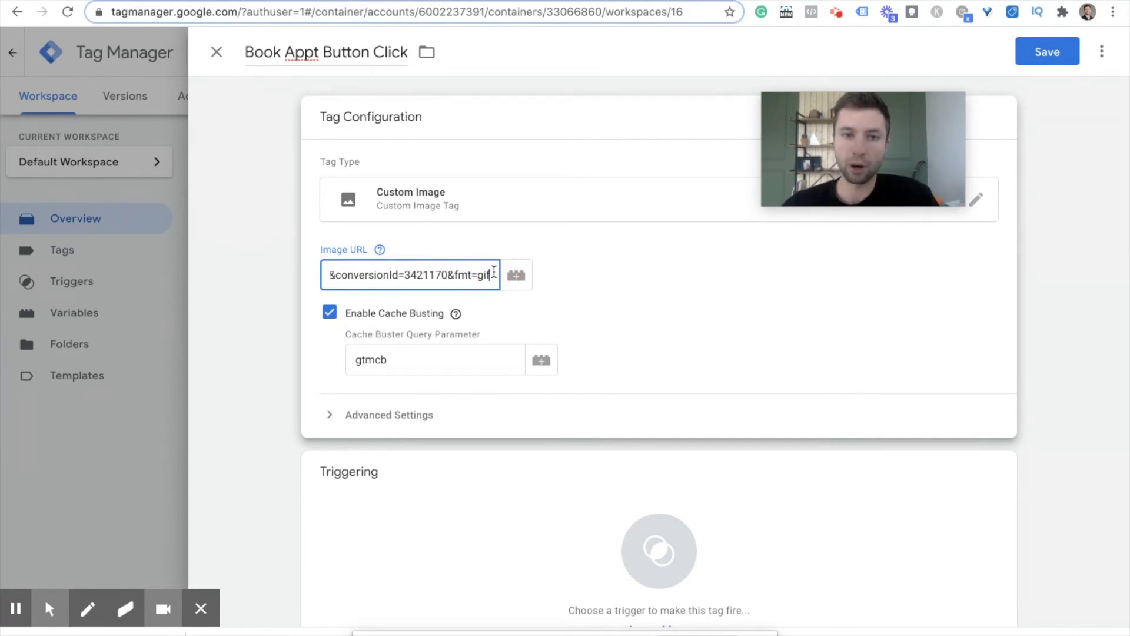
{"action": "key", "text": "Home"}
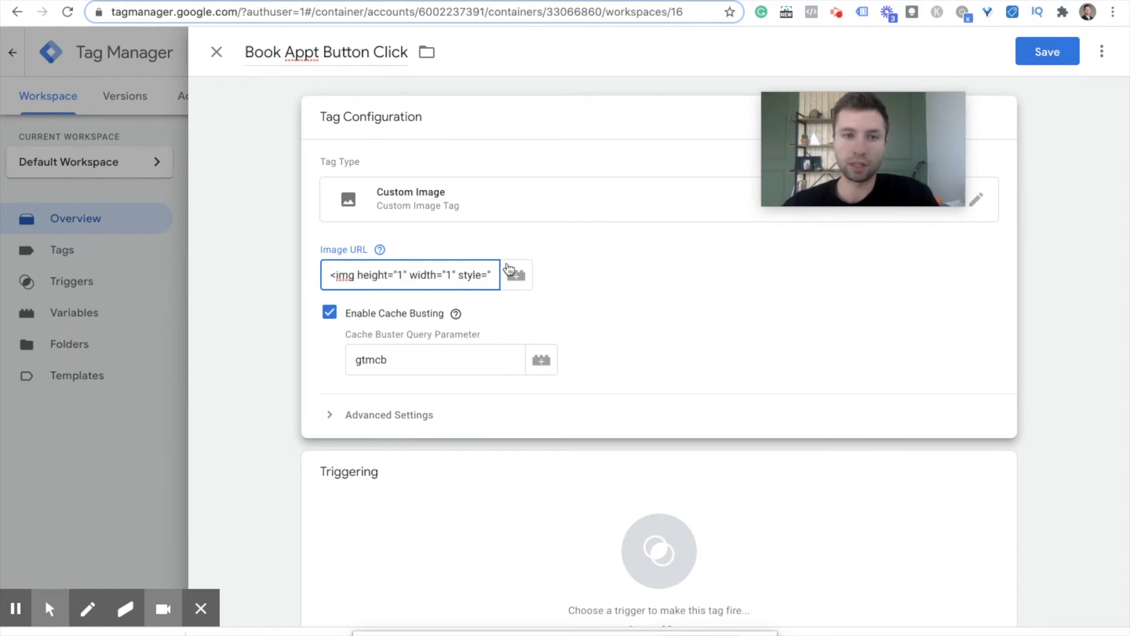
{"action": "key", "text": "Right"}
{"action": "key", "text": "Right"}
{"action": "key", "text": "Right"}
{"action": "key", "text": "Right"}
{"action": "key", "text": "Right"}
{"action": "key", "text": "Right"}
{"action": "key", "text": "Right"}
{"action": "key", "text": "Right"}
{"action": "key", "text": "Right"}
{"action": "key", "text": "Right"}
{"action": "key", "text": "Right"}
{"action": "key", "text": "Right"}
{"action": "key", "text": "Right"}
{"action": "key", "text": "Right"}
{"action": "key", "text": "Right"}
{"action": "key", "text": "Right"}
{"action": "key", "text": "Right"}
{"action": "key", "text": "Right"}
{"action": "key", "text": "Right"}
{"action": "key", "text": "Right"}
{"action": "key", "text": "Right"}
{"action": "key", "text": "Right"}
{"action": "key", "text": "Right"}
{"action": "key", "text": "Right"}
{"action": "key", "text": "Right"}
{"action": "key", "text": "Right"}
{"action": "key", "text": "Right"}
{"action": "key", "text": "Right"}
{"action": "key", "text": "Right"}
{"action": "key", "text": "Right"}
{"action": "key", "text": "Right"}
{"action": "left_click", "coordinate": [442, 275]}
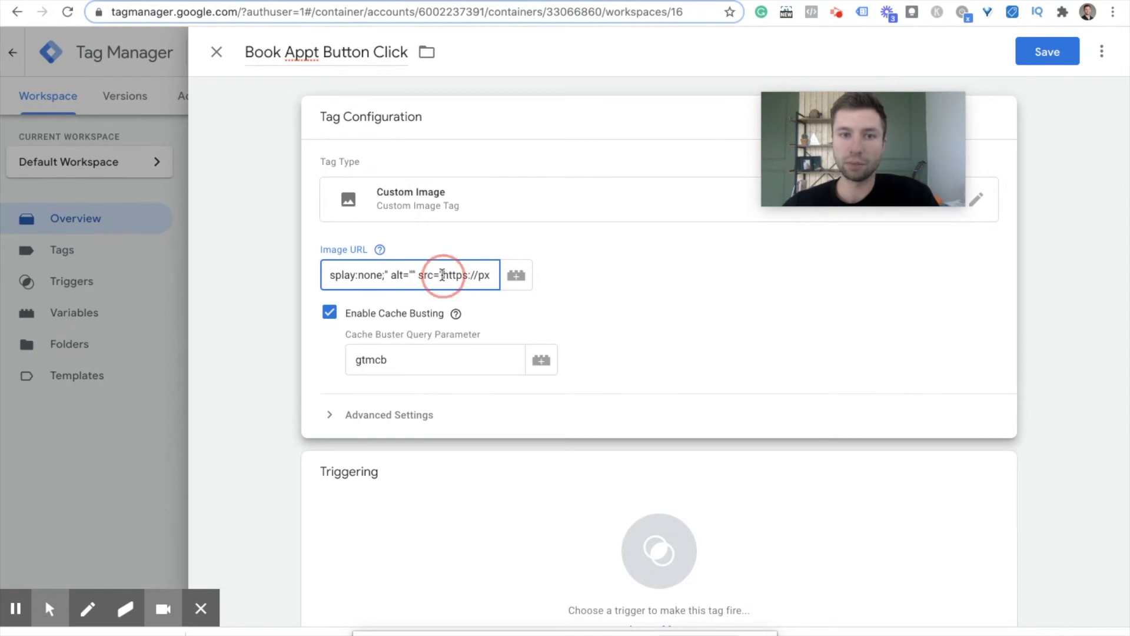
{"action": "key", "text": "BackSpace"}
{"action": "key", "text": "BackSpace"}
{"action": "key", "text": "BackSpace"}
{"action": "key", "text": "BackSpace"}
{"action": "key", "text": "BackSpace"}
{"action": "key", "text": "BackSpace"}
{"action": "key", "text": "BackSpace"}
{"action": "key", "text": "BackSpace"}
{"action": "key", "text": "BackSpace"}
{"action": "key", "text": "BackSpace"}
{"action": "key", "text": "BackSpace"}
{"action": "key", "text": "BackSpace"}
{"action": "key", "text": "BackSpace"}
{"action": "key", "text": "BackSpace"}
{"action": "key", "text": "BackSpace"}
{"action": "key", "text": "BackSpace"}
{"action": "key", "text": "BackSpace"}
{"action": "key", "text": "BackSpace"}
{"action": "key", "text": "BackSpace"}
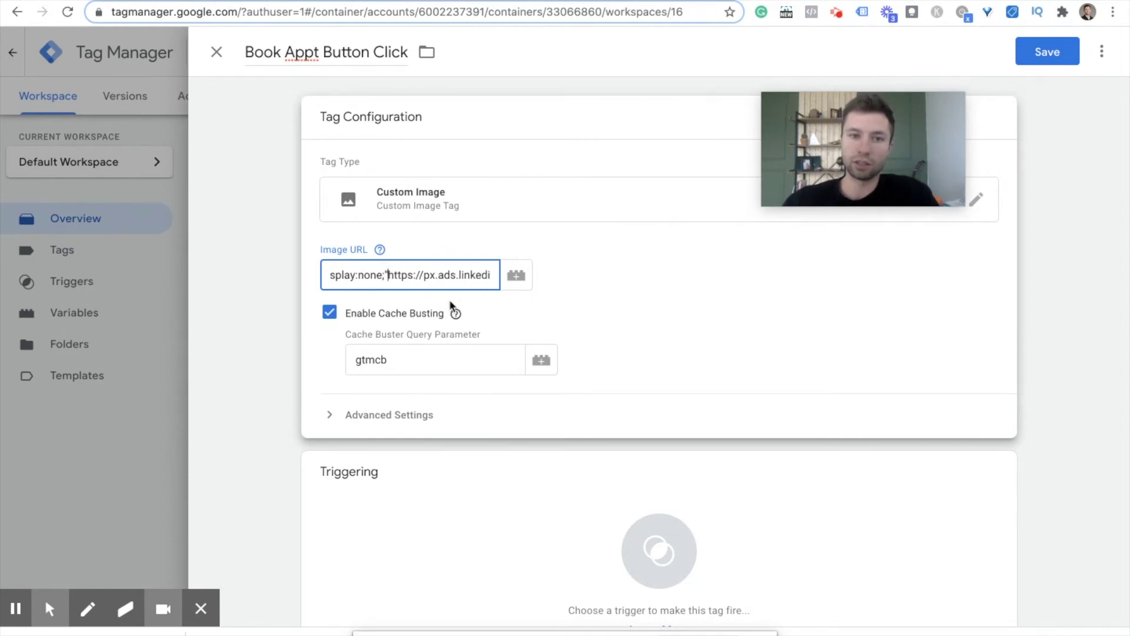
{"action": "key", "text": "BackSpace"}
{"action": "key", "text": "BackSpace"}
{"action": "key", "text": "BackSpace"}
{"action": "key", "text": "BackSpace"}
{"action": "key", "text": "BackSpace"}
{"action": "key", "text": "BackSpace"}
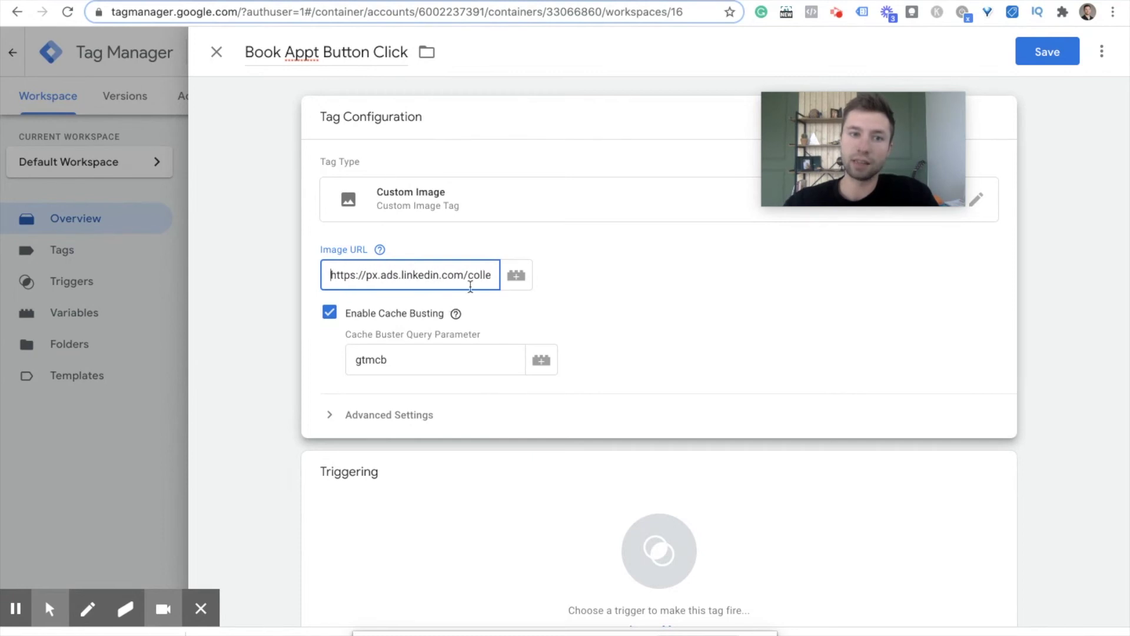
{"action": "key", "text": "End"}
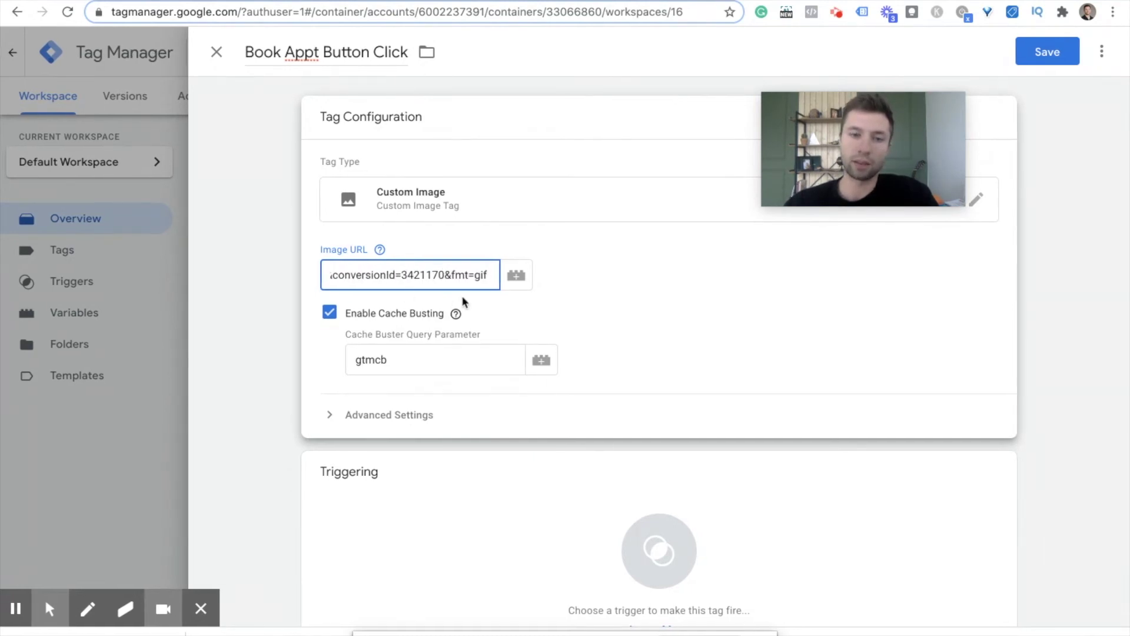
{"action": "left_click", "coordinate": [472, 346]}
Start a new trigger for the tag and name it "Button Click Book Appt".
{"action": "scroll", "coordinate": [500, 453], "scroll_direction": "down", "scroll_amount": 1}
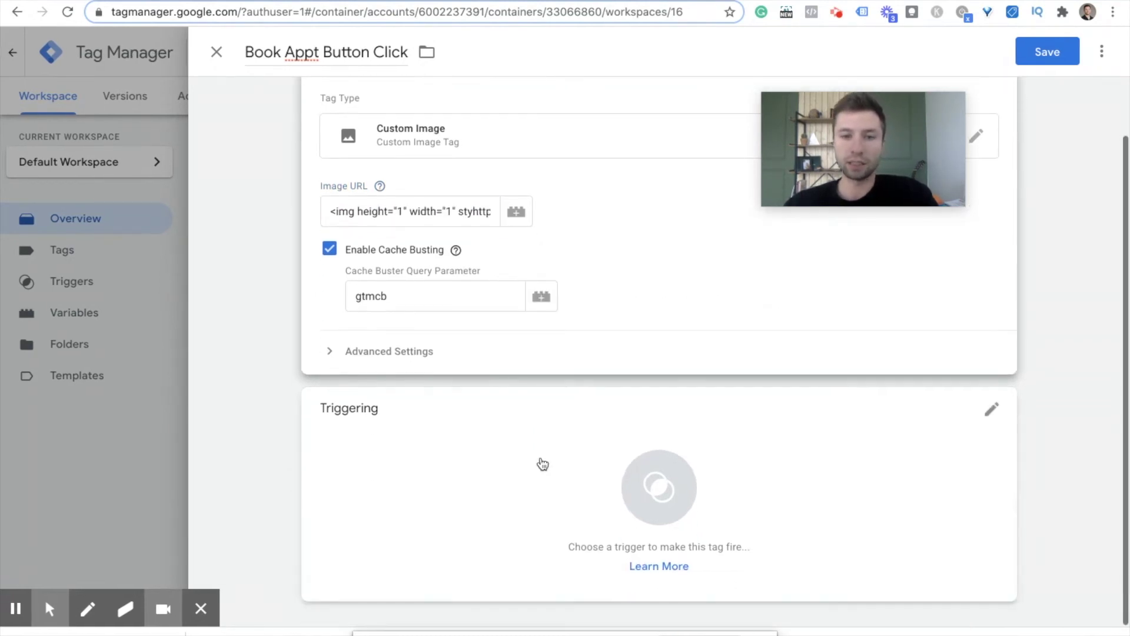
{"action": "left_click", "coordinate": [556, 434]}
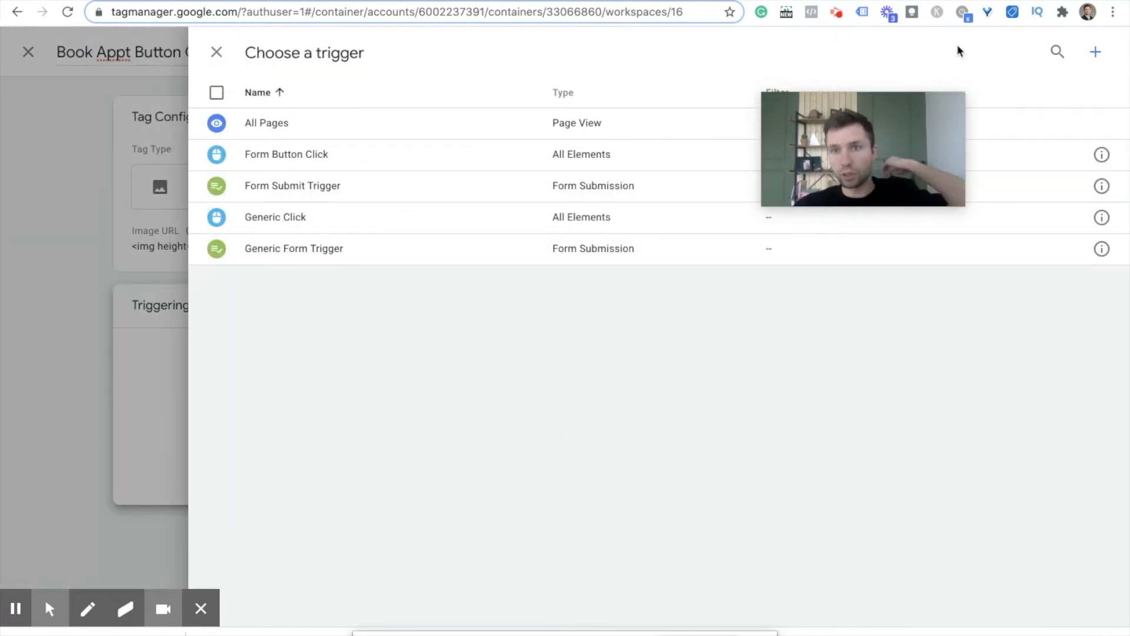
{"action": "left_click", "coordinate": [1095, 52]}
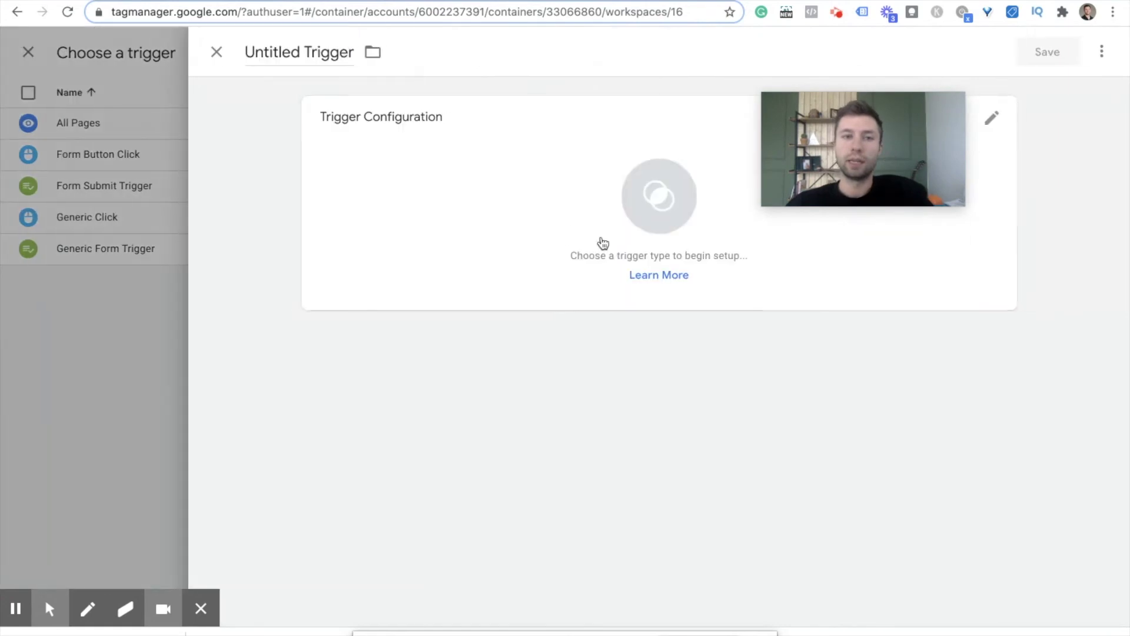
{"action": "left_click_drag", "start_coordinate": [350, 51], "coordinate": [247, 51]}
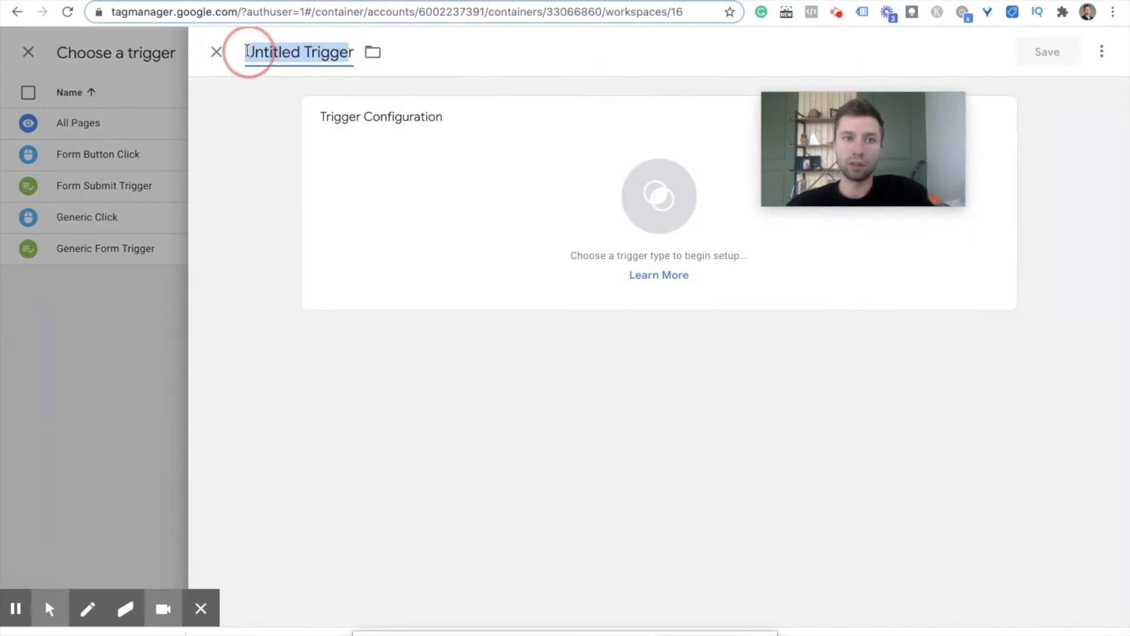
{"action": "key", "text": "BackSpace"}
{"action": "type", "text": "Buttr"}
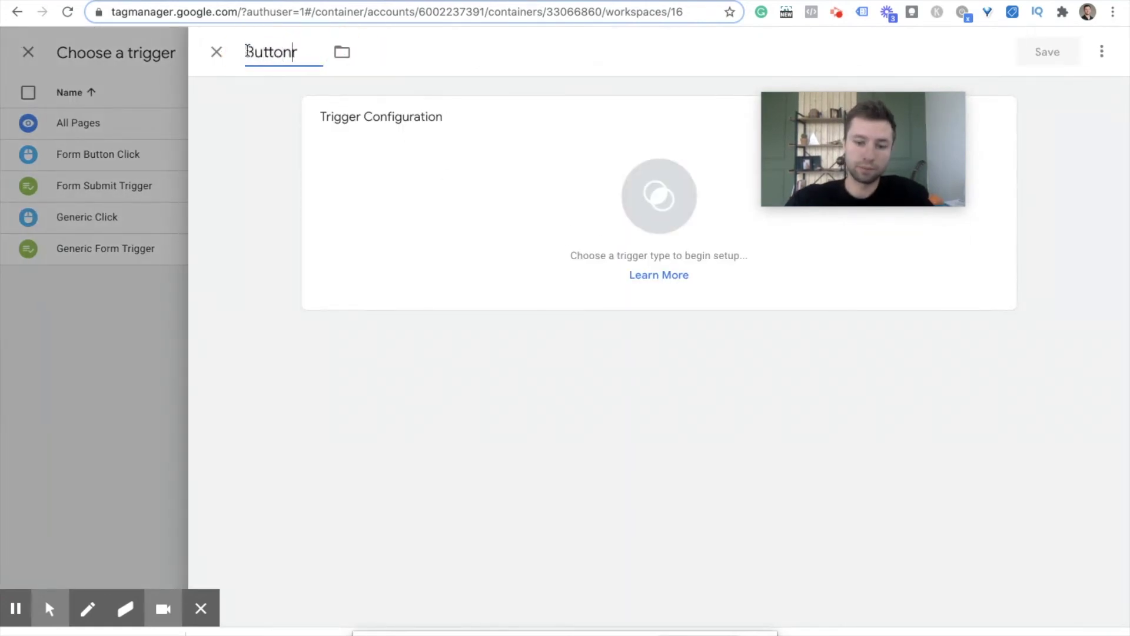
{"action": "type", "text": "n Click"}
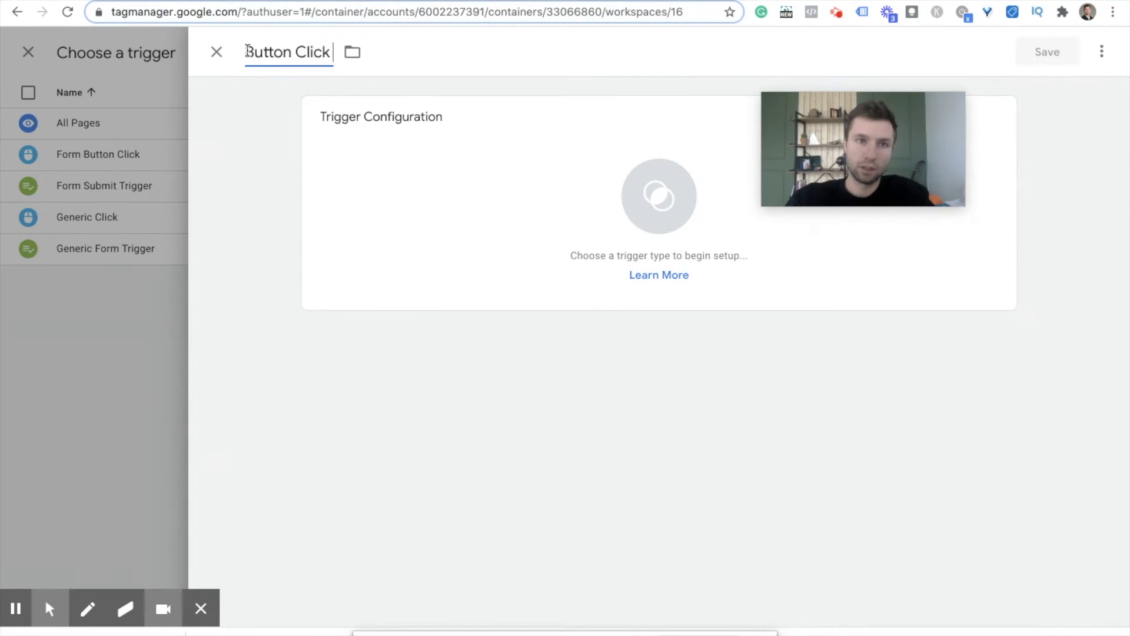
{"action": "type", "text": " Book"}
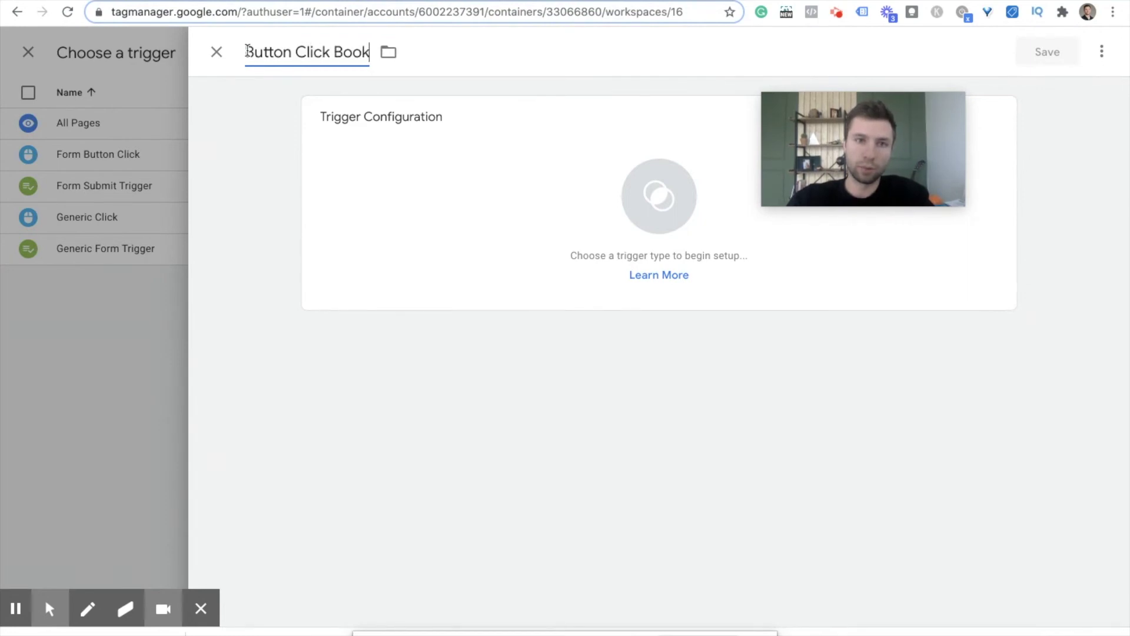
{"action": "type", "text": " Appt"}
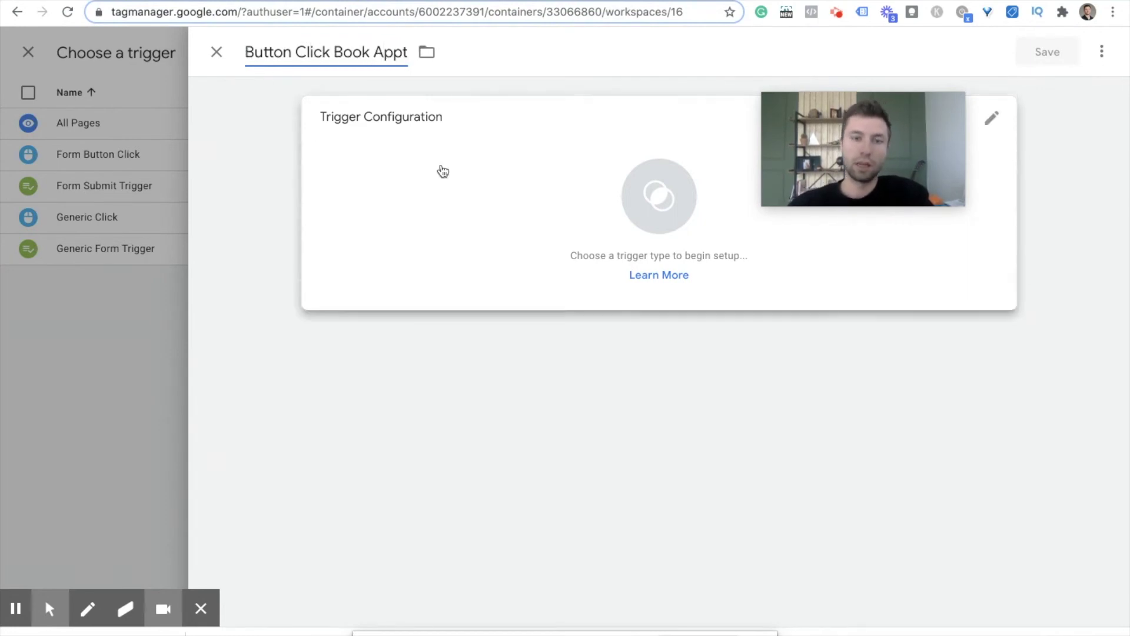
Set the trigger type to Click - All Elements, firing on Some Clicks, with Click Text as the condition variable.
{"action": "left_click", "coordinate": [478, 189]}
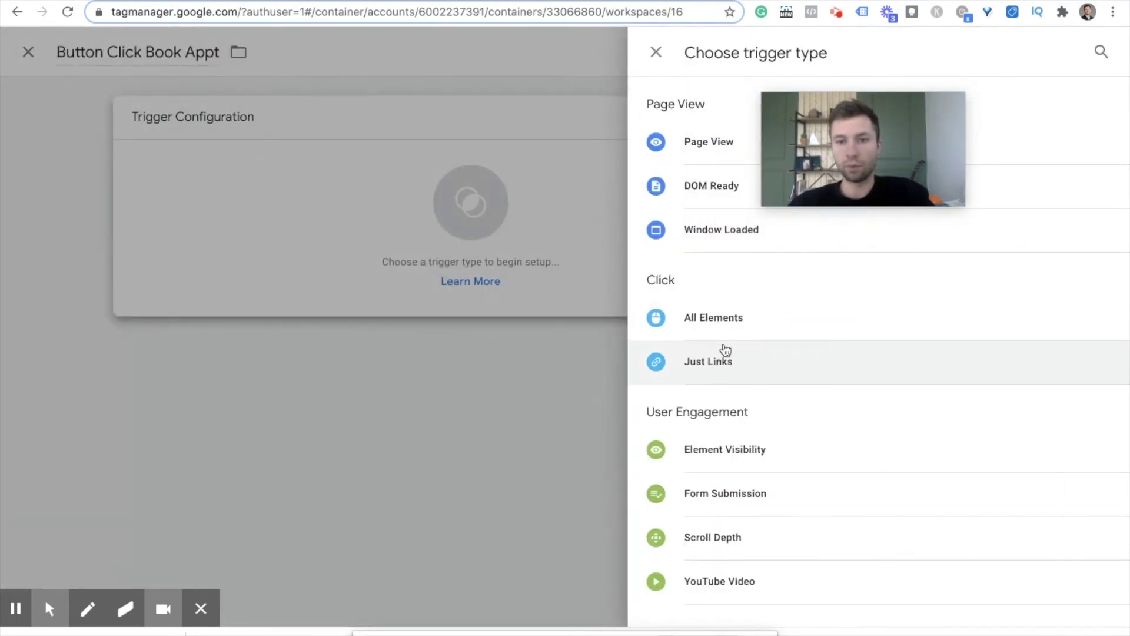
{"action": "left_click", "coordinate": [721, 318]}
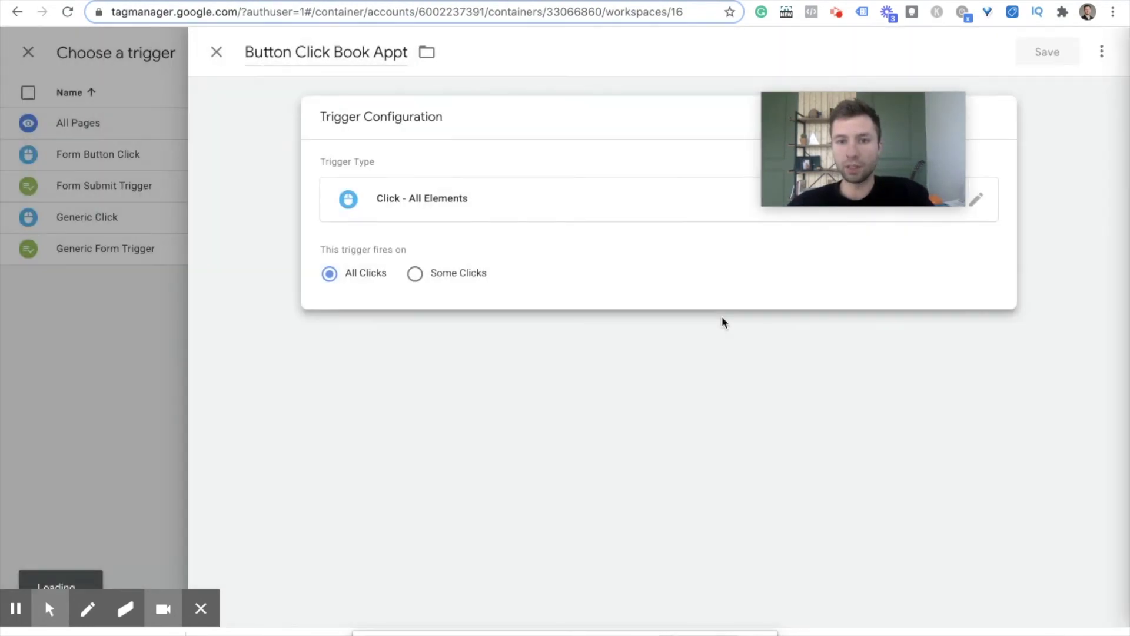
{"action": "left_click", "coordinate": [415, 273]}
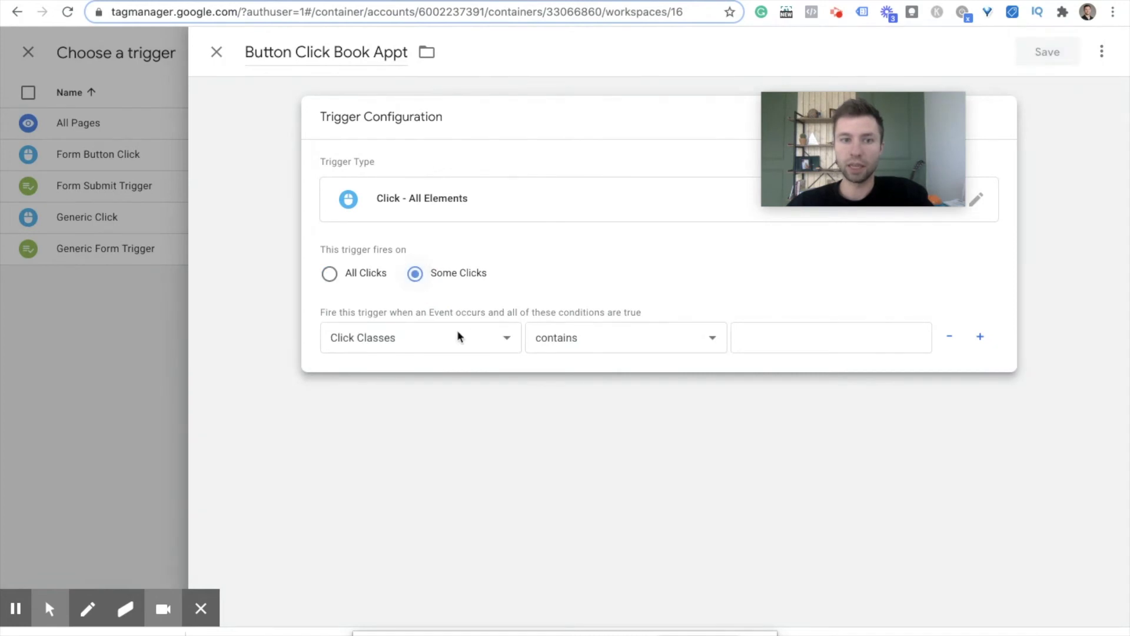
{"action": "left_click", "coordinate": [478, 338]}
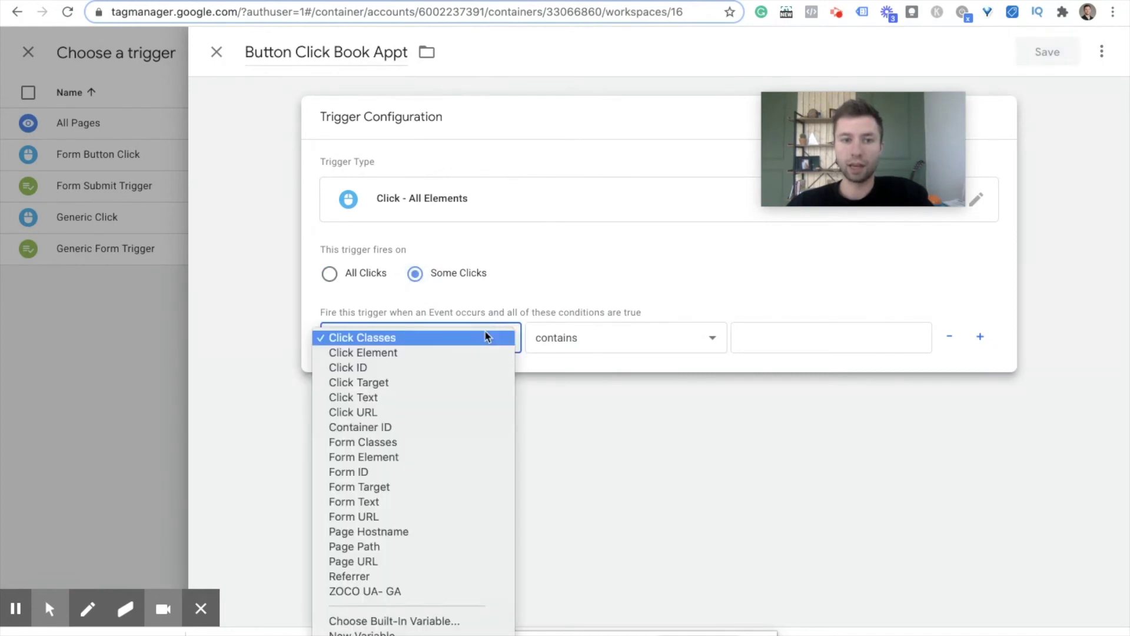
{"action": "left_click", "coordinate": [470, 397]}
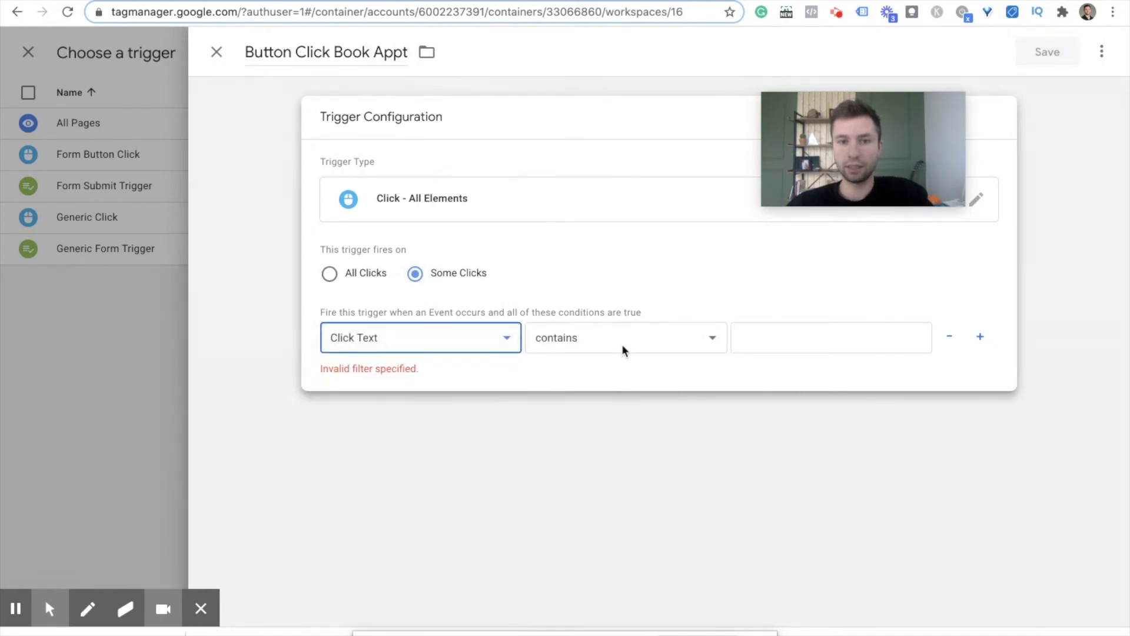
{"action": "left_click", "coordinate": [628, 338]}
{"action": "left_click", "coordinate": [762, 354]}
{"action": "left_click", "coordinate": [768, 346]}
{"action": "key", "text": "ctrl+v"}
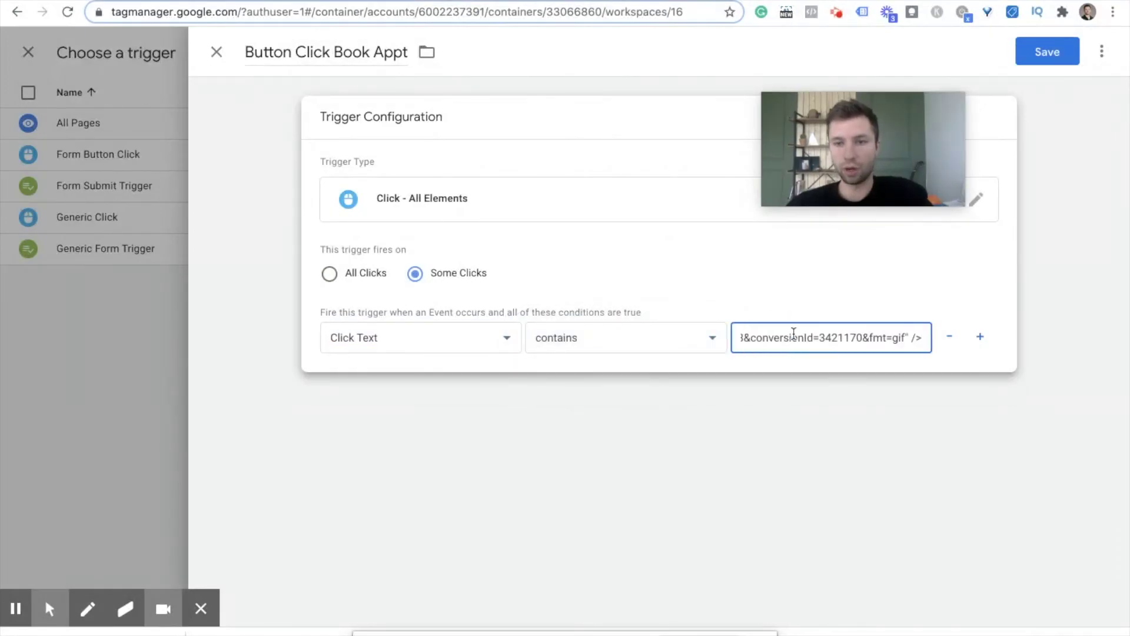
{"action": "key", "text": "ctrl+z"}
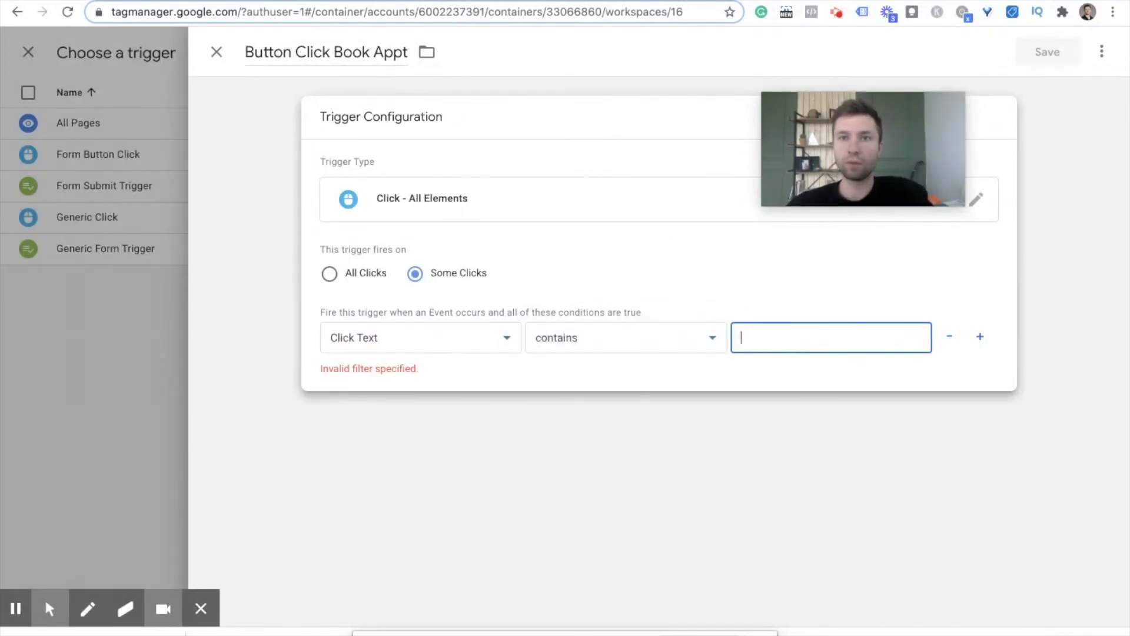
Switch to Tag Assistant and copy the Click Text value "Book Appointment" from the Link Click event's variables.
{"action": "left_click", "coordinate": [776, 3]}
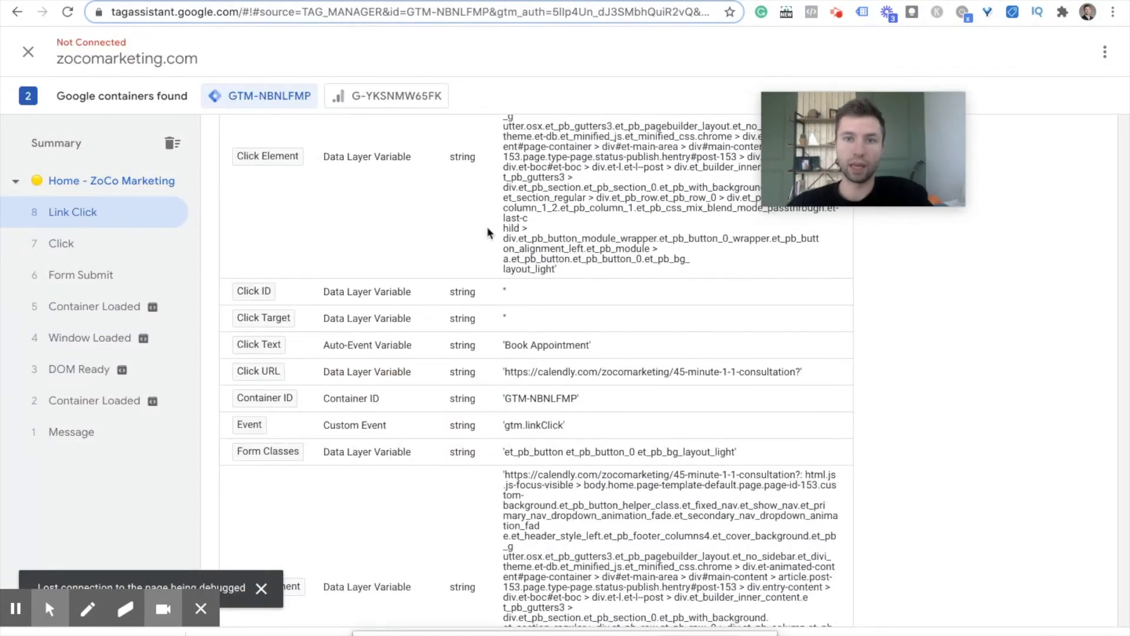
{"action": "scroll", "coordinate": [577, 306], "scroll_direction": "down", "scroll_amount": 1}
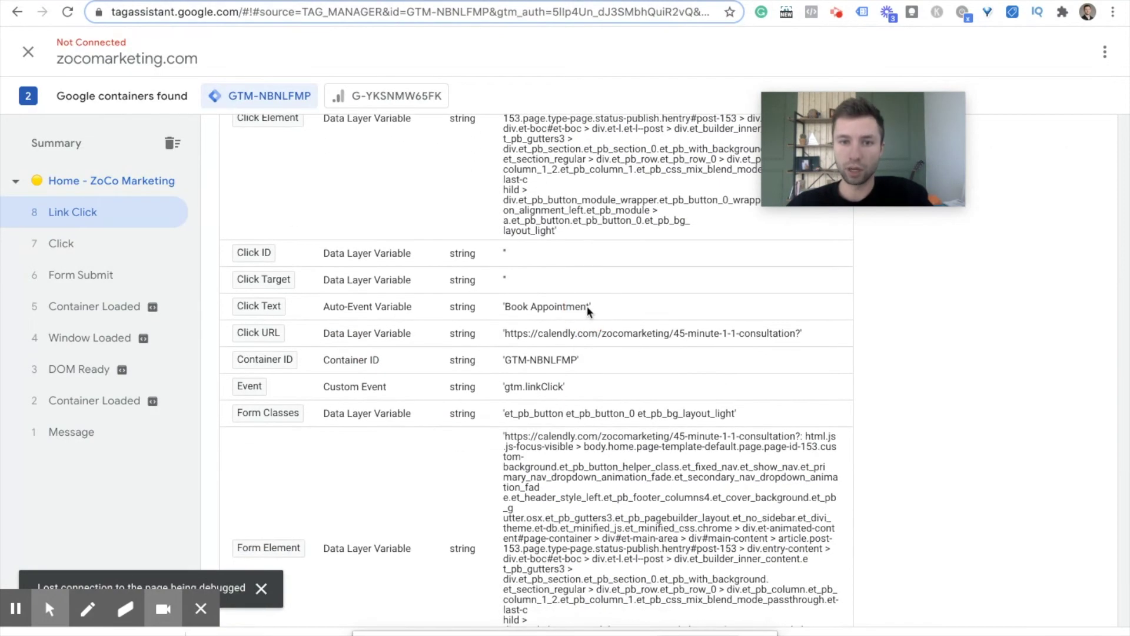
{"action": "left_click", "coordinate": [588, 307]}
{"action": "left_click_drag", "start_coordinate": [577, 307], "coordinate": [505, 306]}
{"action": "key", "text": "ctrl+c"}
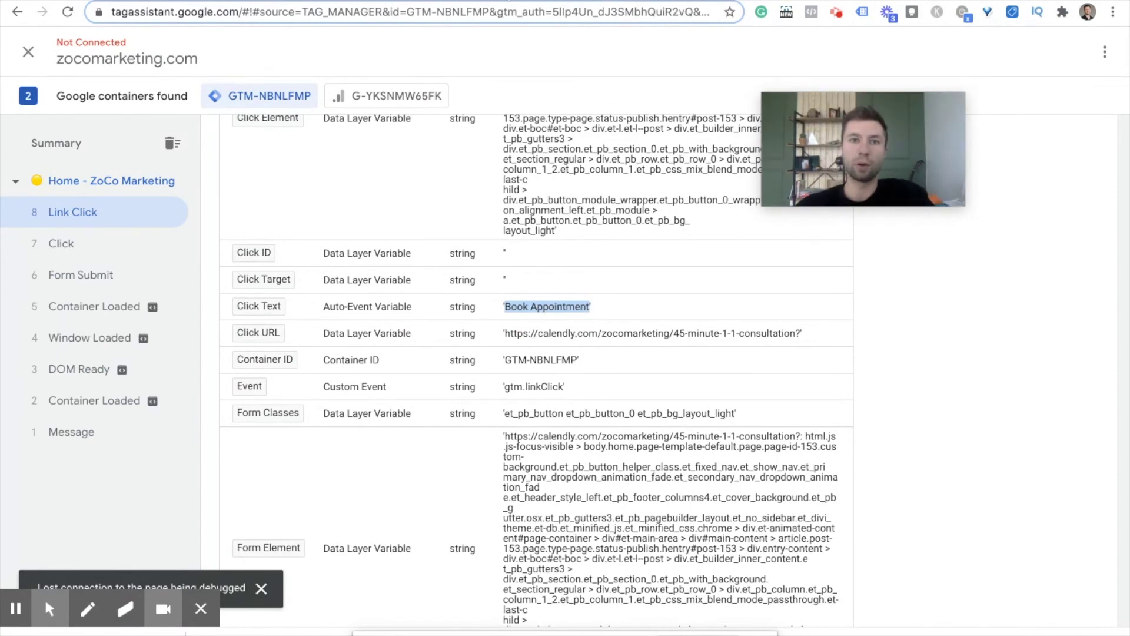
Return to Tag Manager, make the trigger condition Click Text equals "Book Appointment", and save the trigger.
{"action": "key", "text": "alt+Tab"}
{"action": "left_click", "coordinate": [677, 339]}
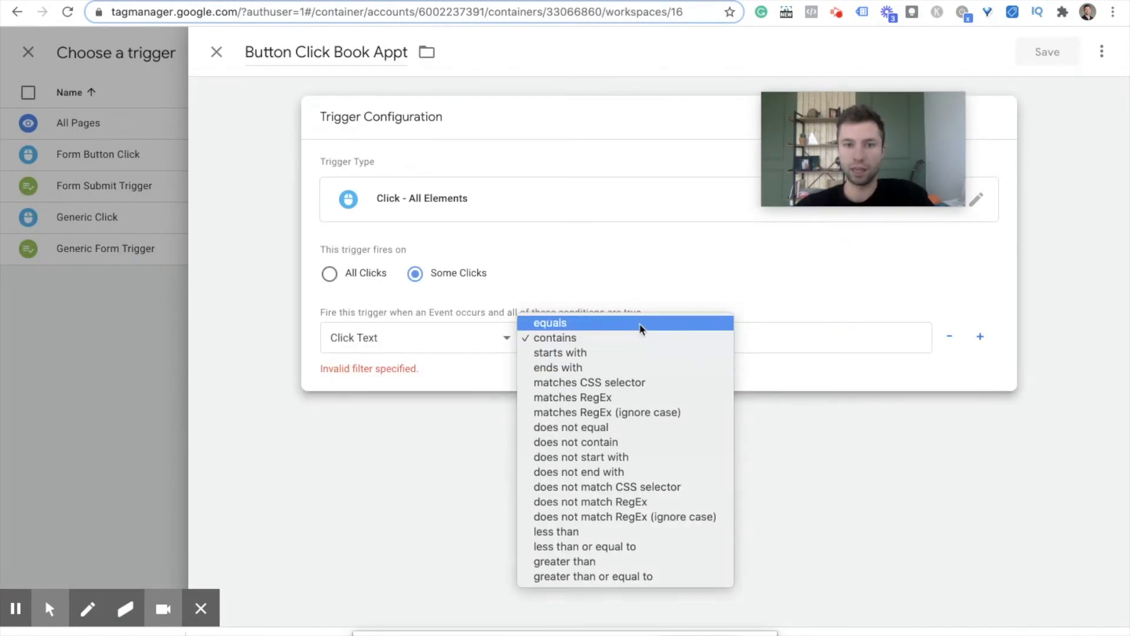
{"action": "left_click", "coordinate": [683, 323]}
{"action": "left_click", "coordinate": [746, 338]}
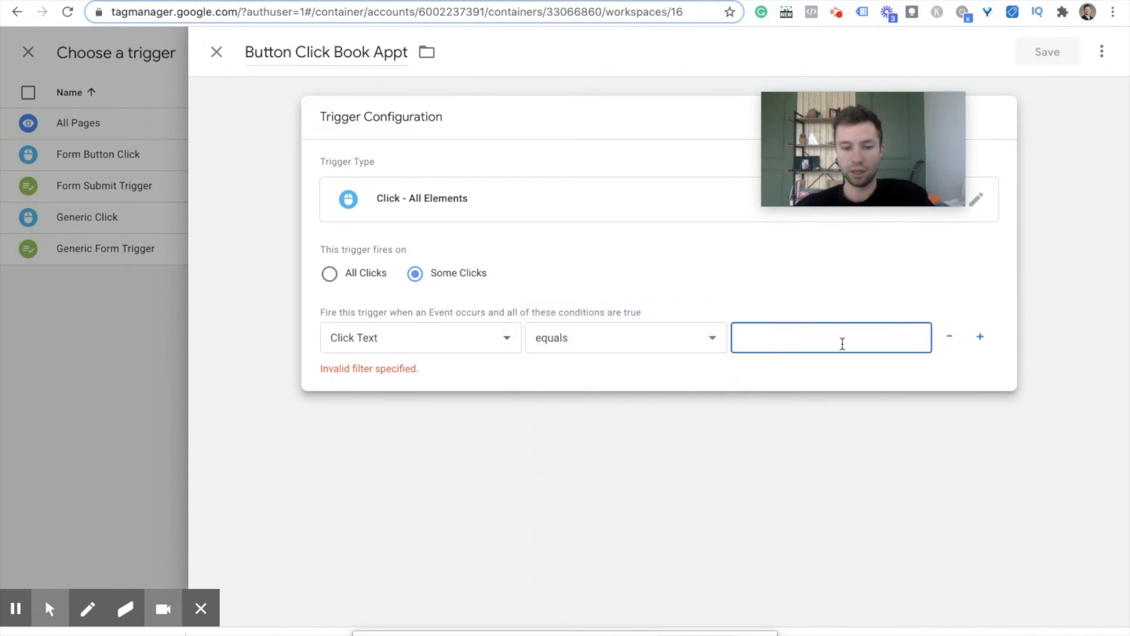
{"action": "key", "text": "ctrl+v"}
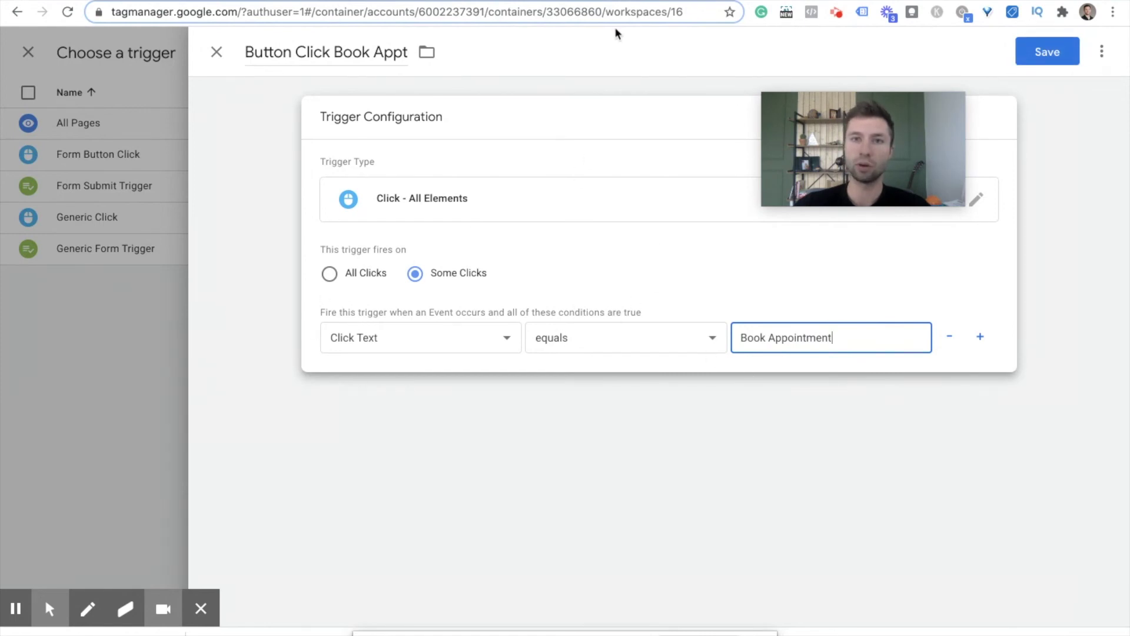
{"action": "left_click", "coordinate": [1050, 59]}
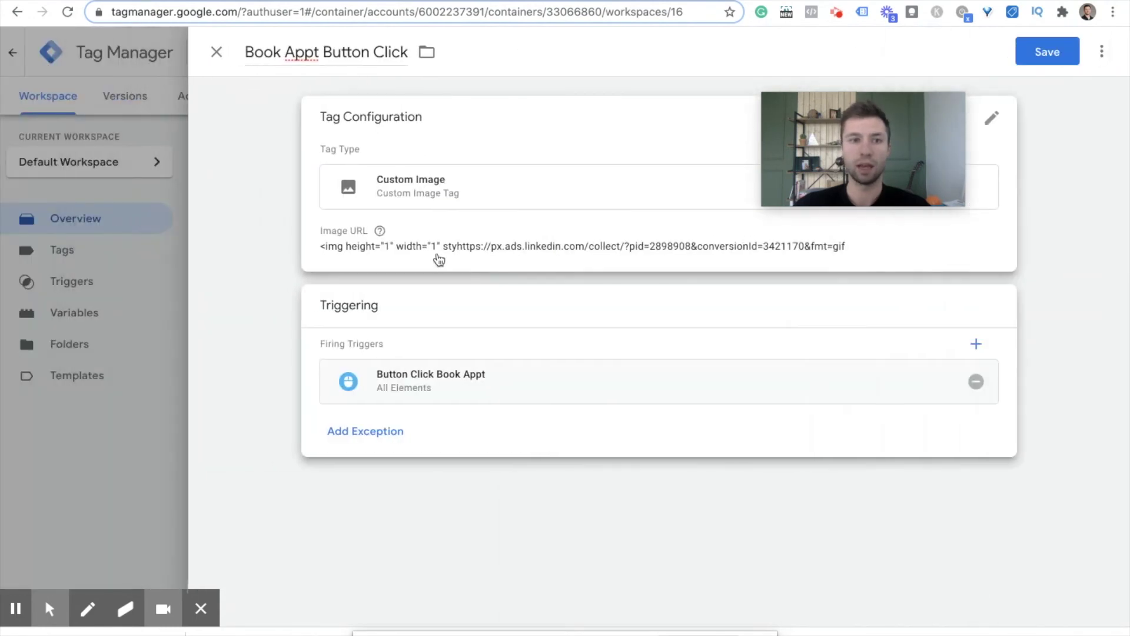
Try to save the "Book Appt Button Click" tag and examine its image URL from start to end.
{"action": "left_click", "coordinate": [216, 53]}
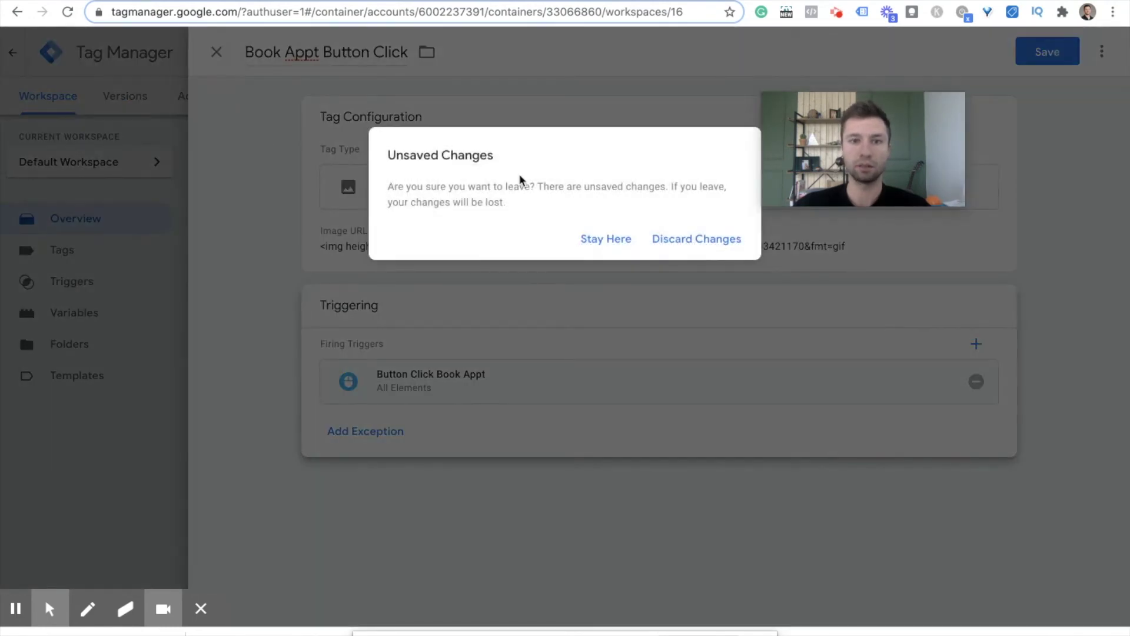
{"action": "left_click", "coordinate": [625, 233]}
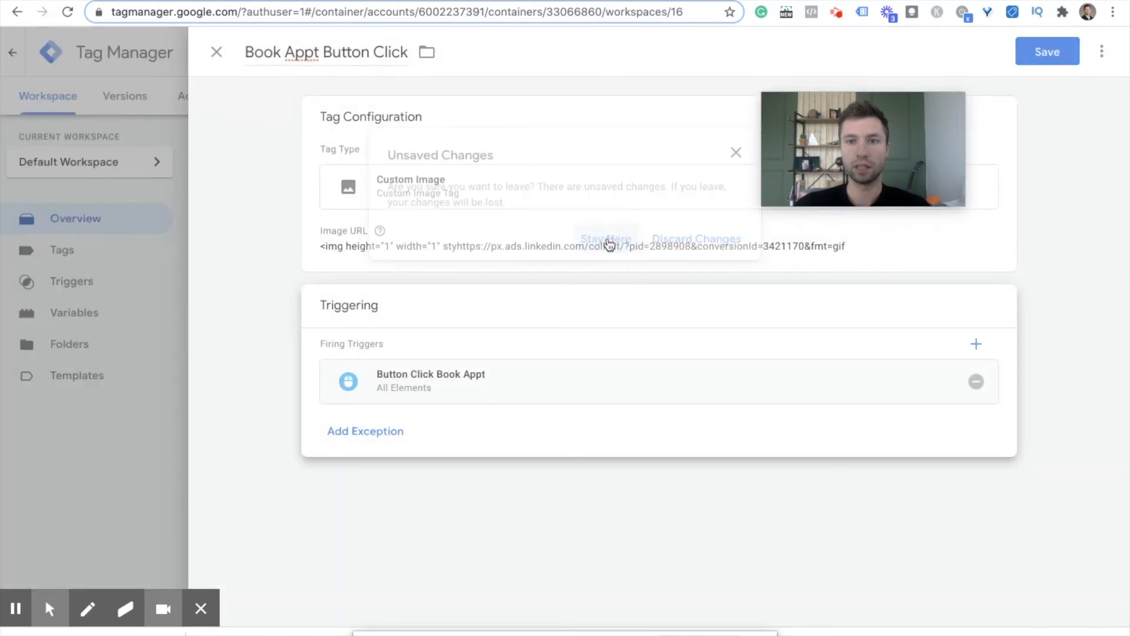
{"action": "left_click", "coordinate": [1047, 52]}
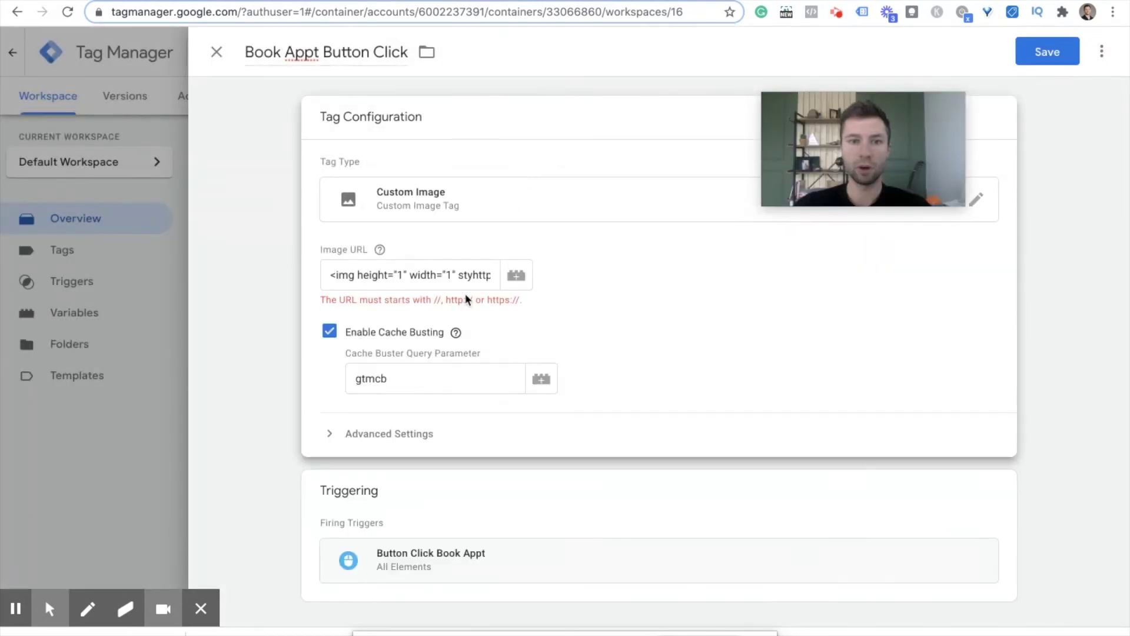
{"action": "scroll", "coordinate": [394, 275], "scroll_direction": "right", "scroll_amount": 15}
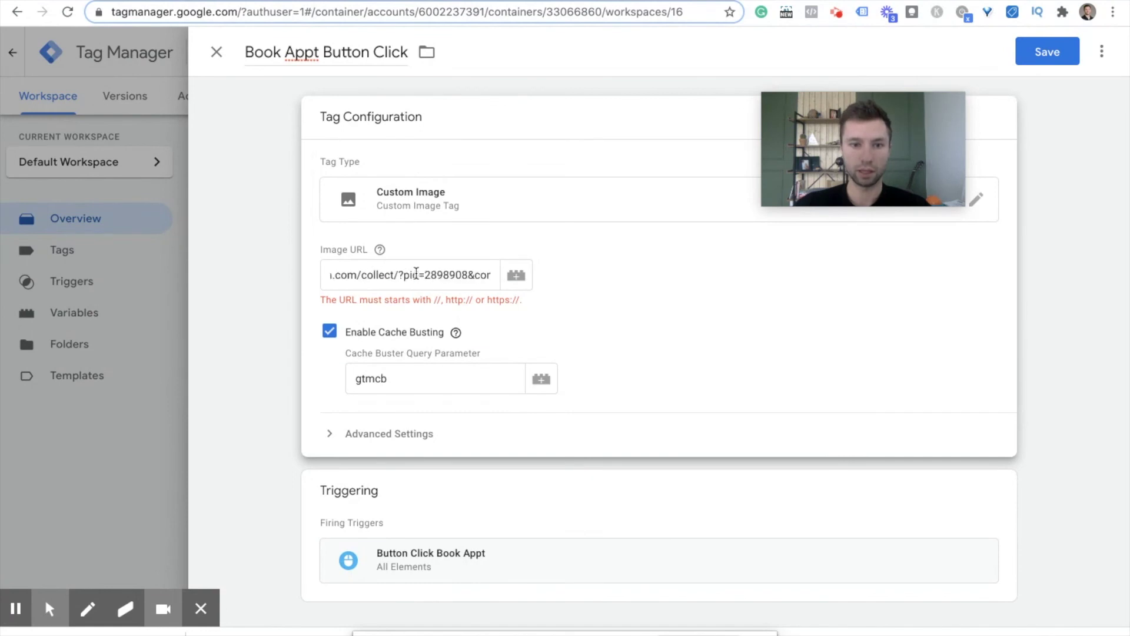
{"action": "scroll", "coordinate": [416, 274], "scroll_direction": "right", "scroll_amount": 3}
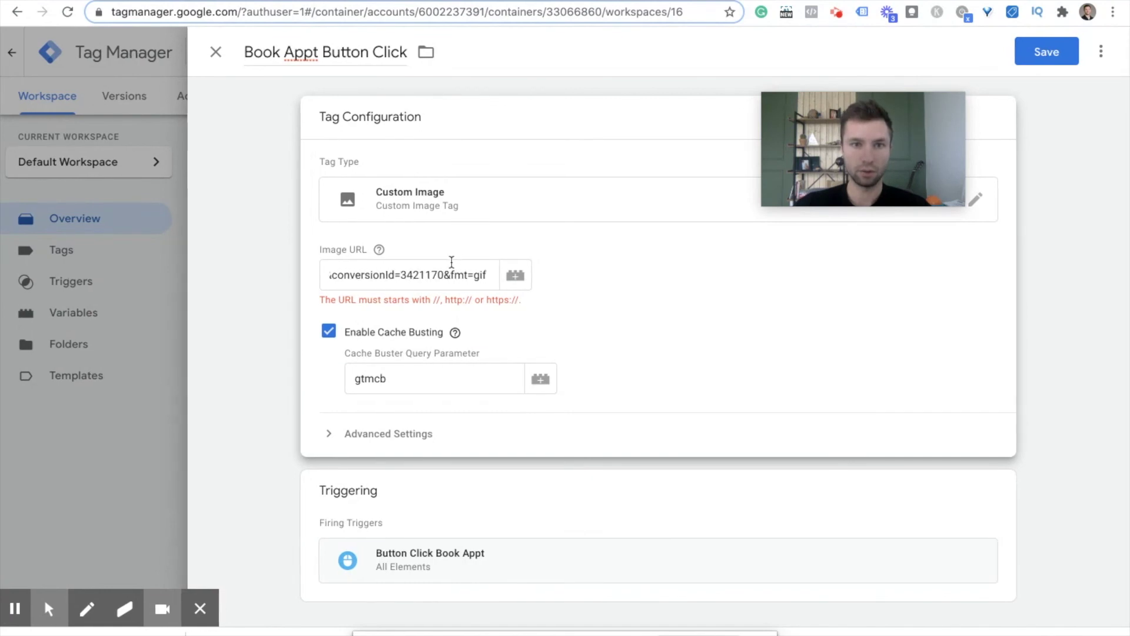
{"action": "scroll", "coordinate": [448, 276], "scroll_direction": "left", "scroll_amount": 20}
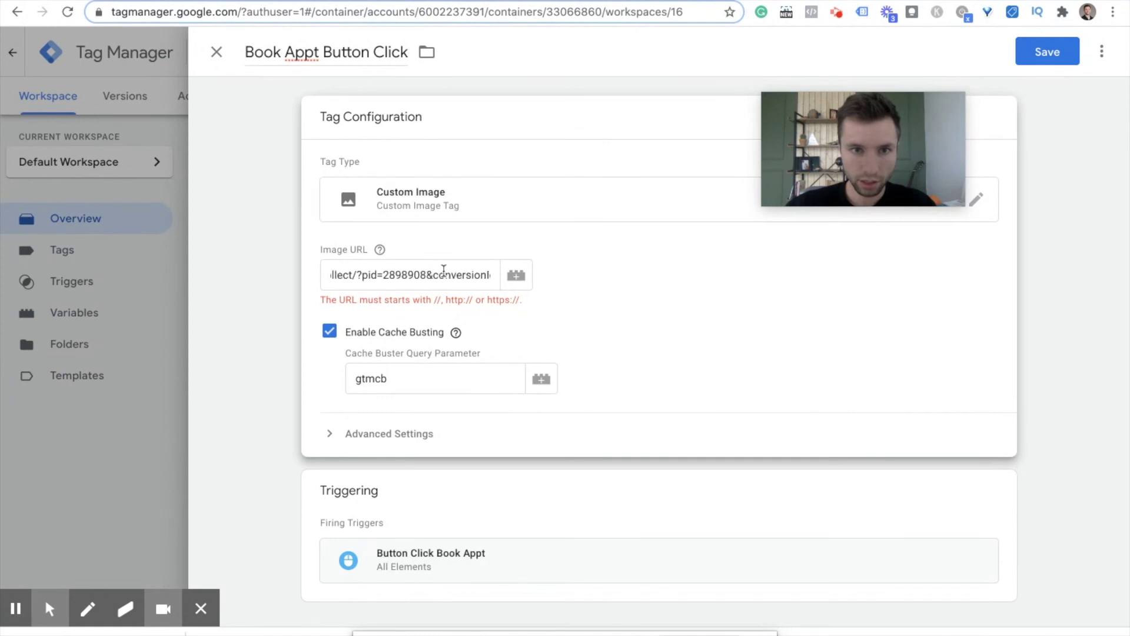
{"action": "scroll", "coordinate": [443, 271], "scroll_direction": "right", "scroll_amount": 20}
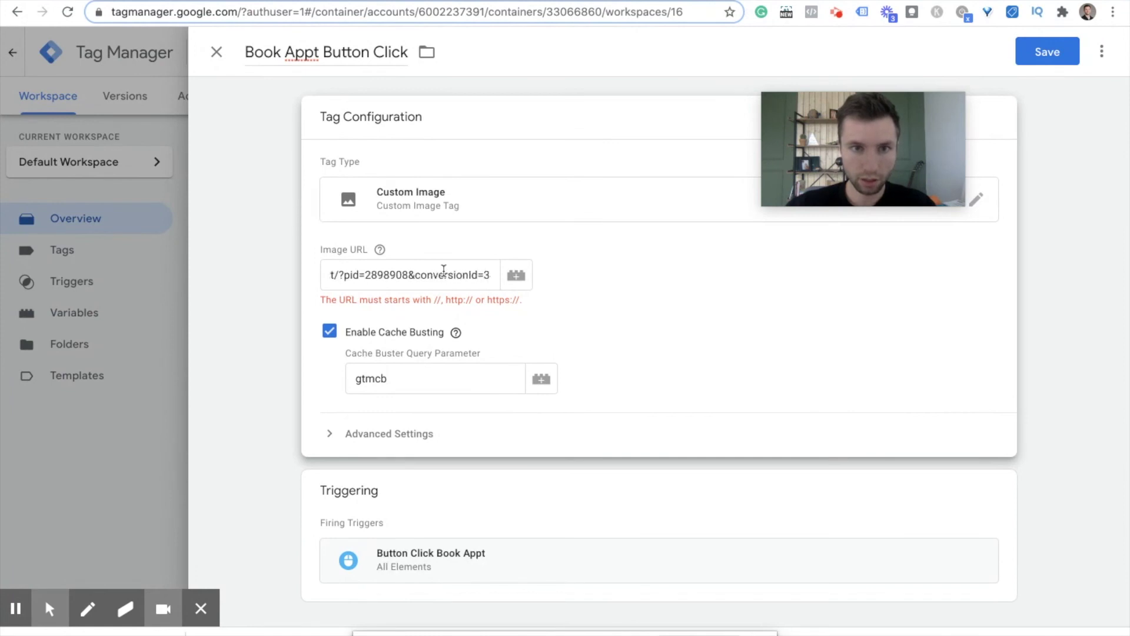
{"action": "scroll", "coordinate": [467, 276], "scroll_direction": "left", "scroll_amount": 20}
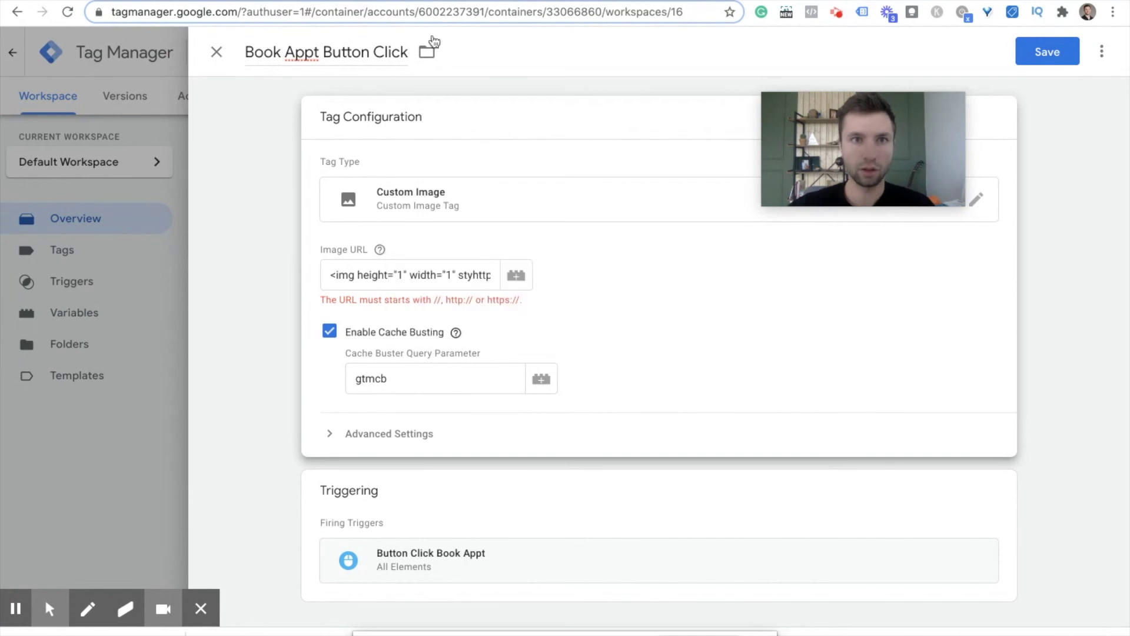
Copy the event-specific pixel code again from LinkedIn and replace the tag's whole image URL with it.
{"action": "key", "text": "ctrl+Tab"}
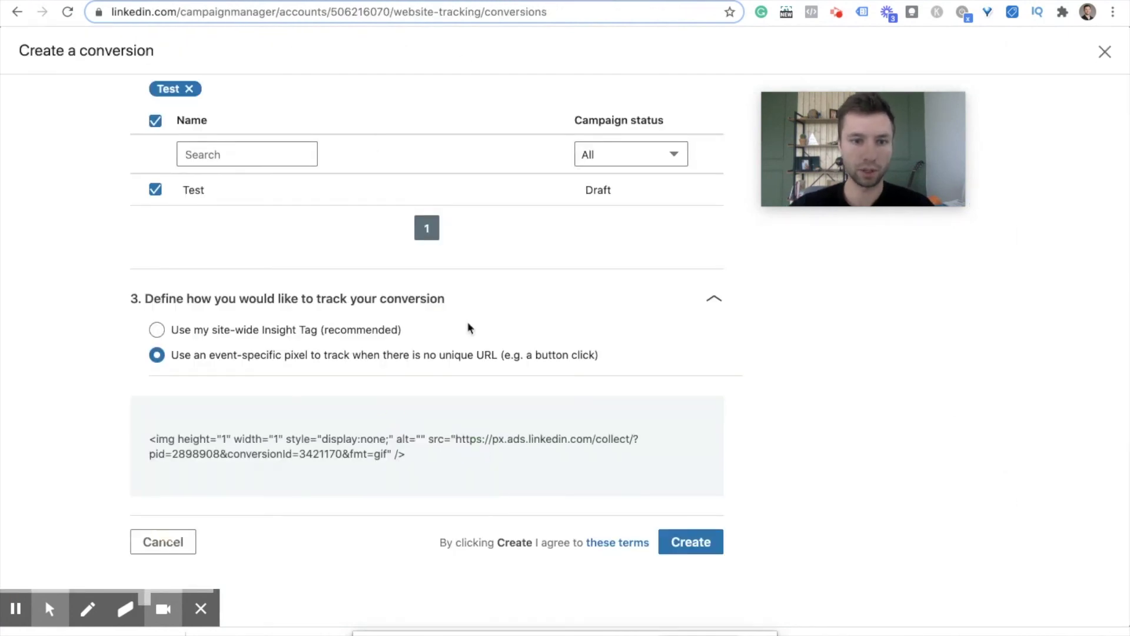
{"action": "key", "text": "ctrl+shift+Tab"}
{"action": "left_click", "coordinate": [462, 275]}
{"action": "key", "text": "ctrl+a"}
{"action": "key", "text": "BackSpace"}
{"action": "key", "text": "ctrl+v"}
{"action": "key", "text": "BackSpace"}
{"action": "key", "text": "BackSpace"}
{"action": "key", "text": "BackSpace"}
{"action": "key", "text": "BackSpace"}
{"action": "scroll", "coordinate": [424, 271], "scroll_direction": "left", "scroll_amount": 10}
{"action": "left_click_drag", "start_coordinate": [439, 276], "coordinate": [304, 277]}
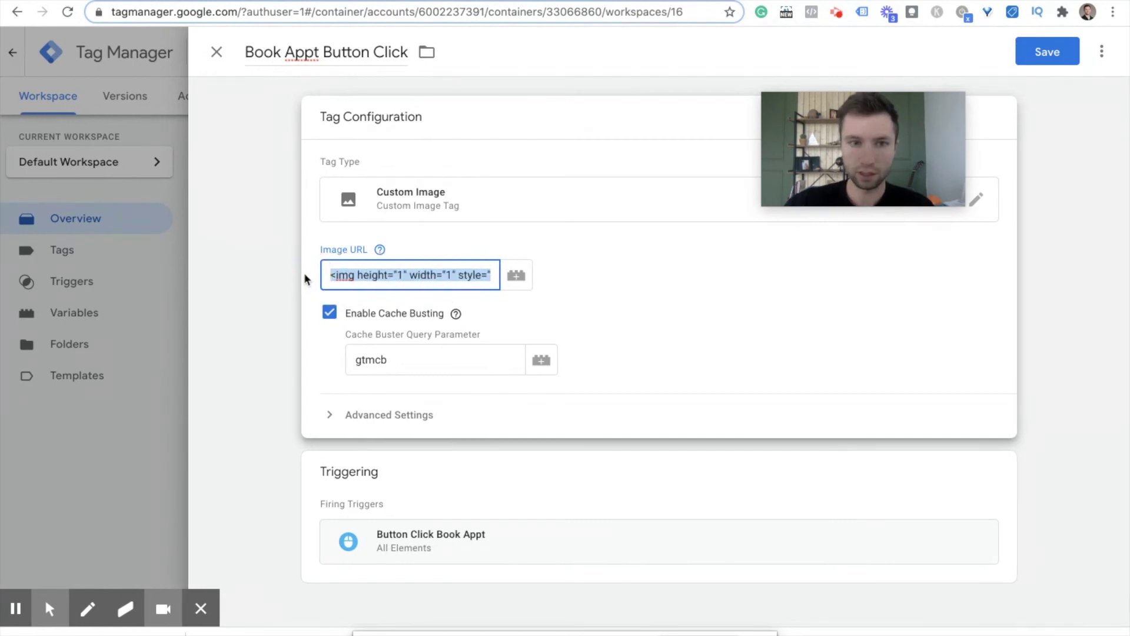
{"action": "key", "text": "BackSpace"}
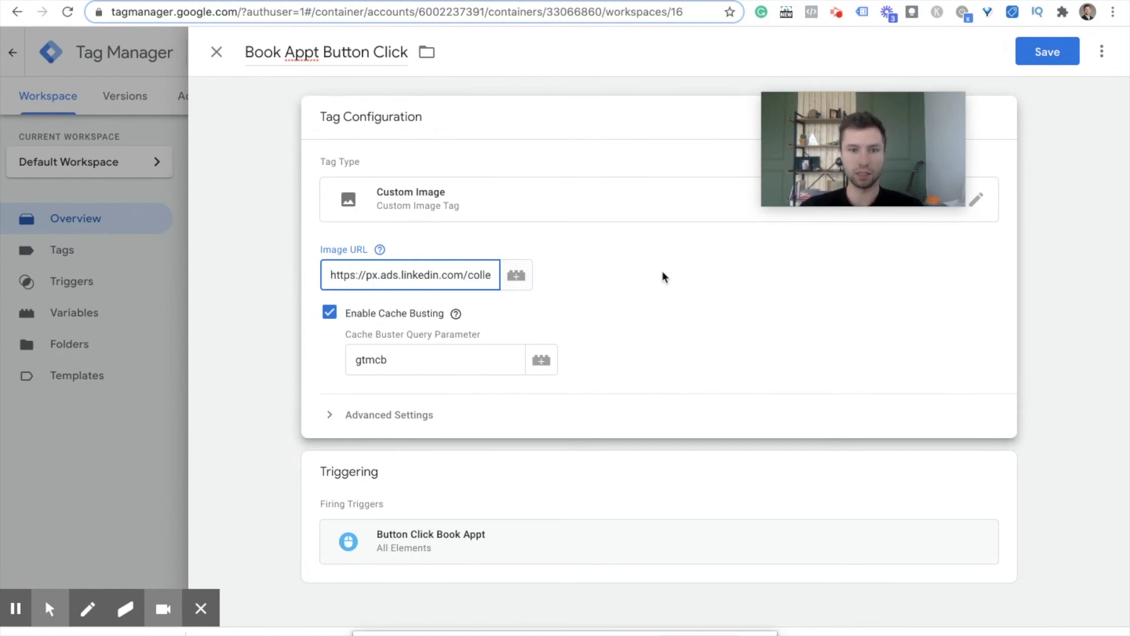
{"action": "left_click", "coordinate": [1046, 53]}
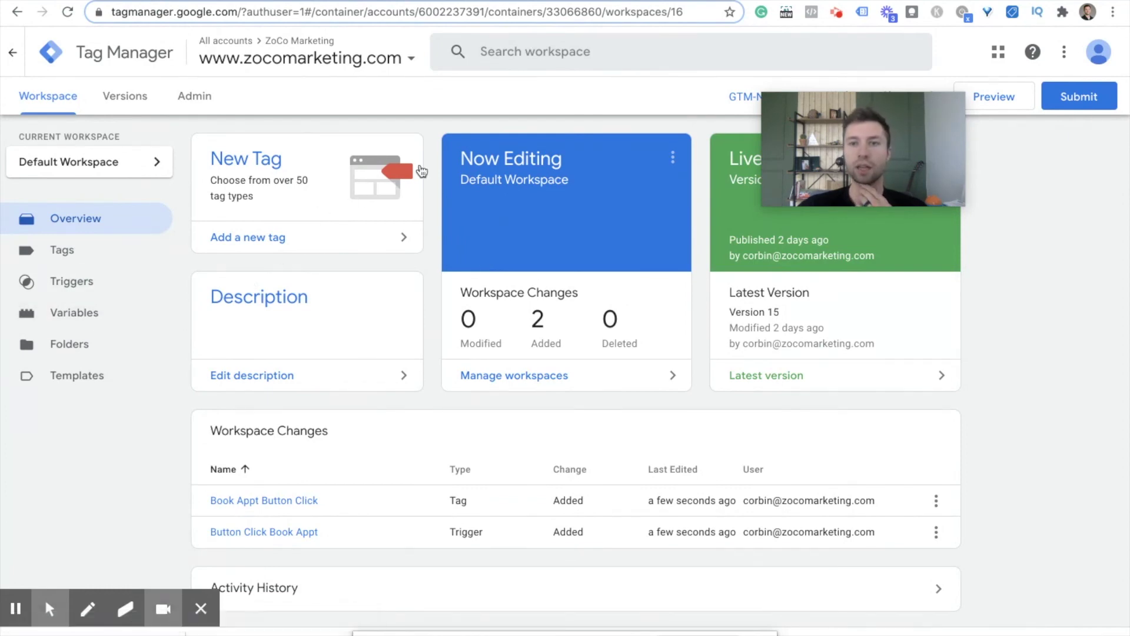
{"action": "key", "text": "ctrl+Tab"}
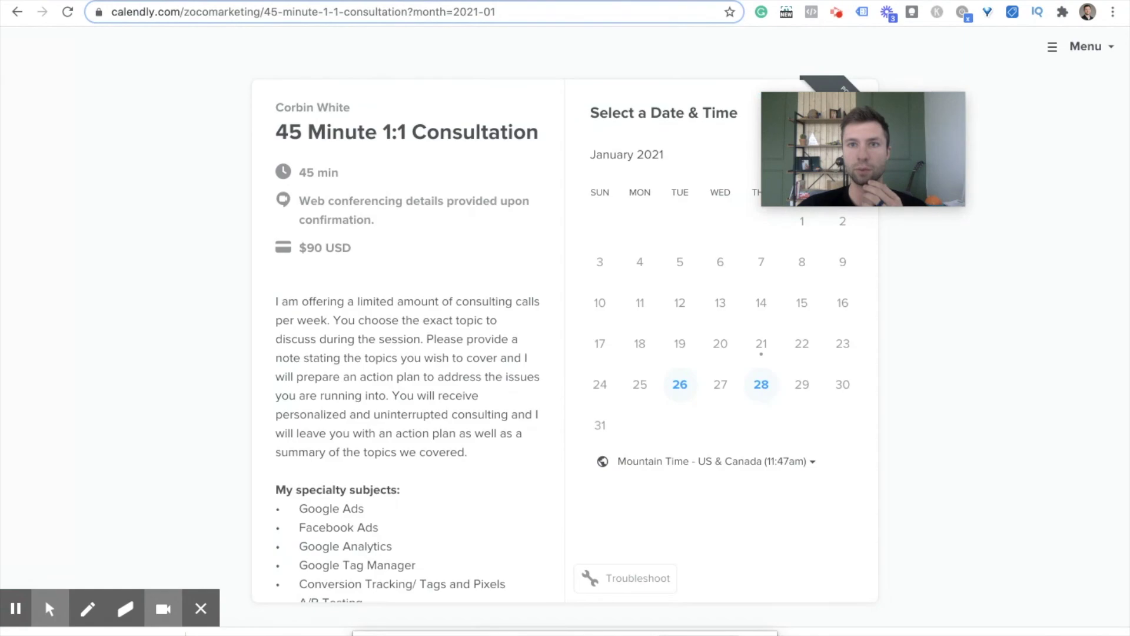
{"action": "key", "text": "ctrl+Tab"}
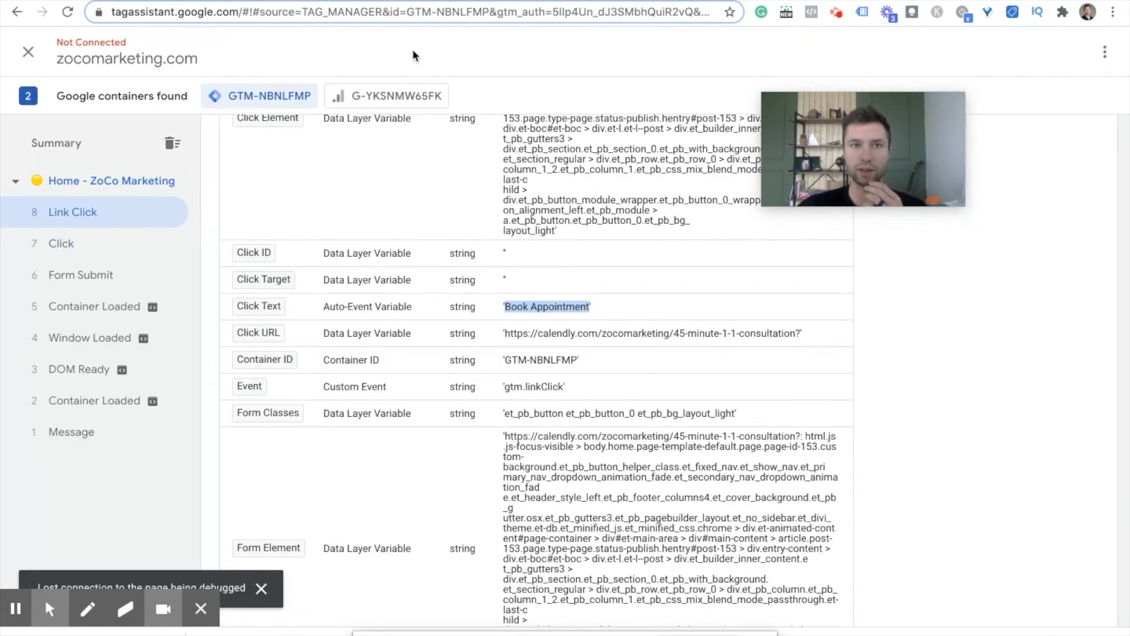
{"action": "key", "text": "ctrl+Tab"}
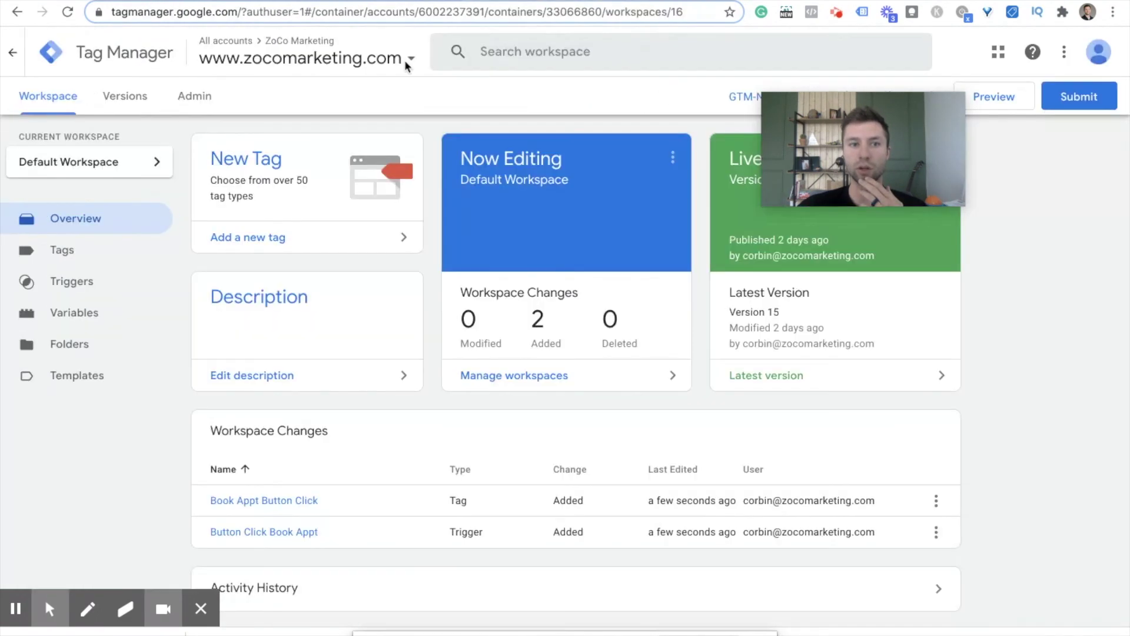
Examine which click and form variables are enabled in the workspace's built-in variables configuration.
{"action": "left_click", "coordinate": [80, 318]}
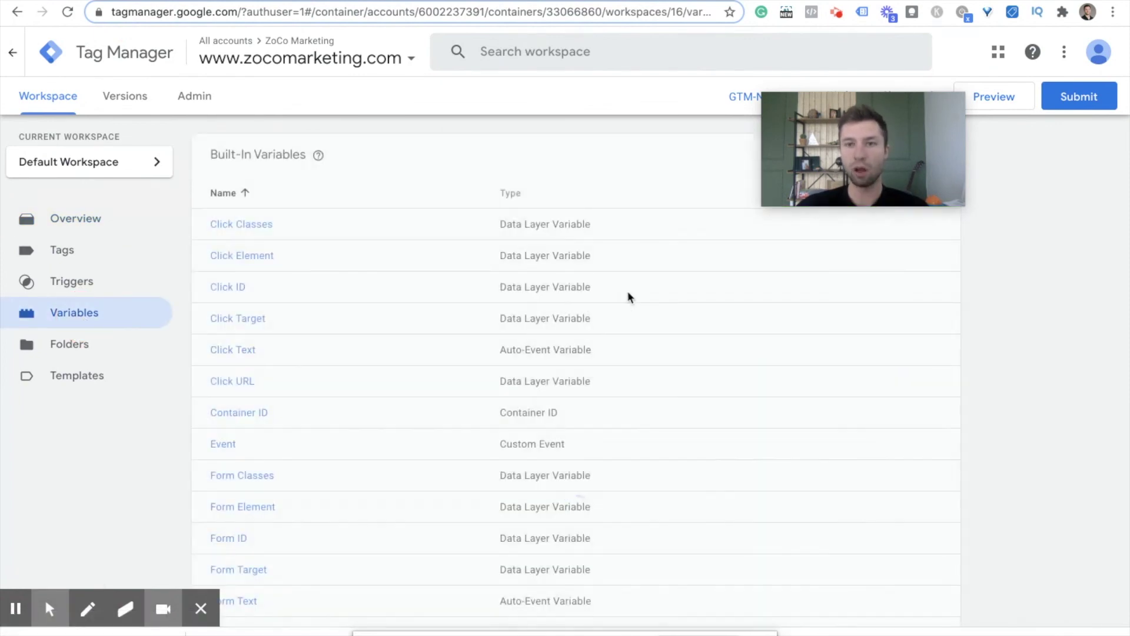
{"action": "scroll", "coordinate": [563, 330], "scroll_direction": "down", "scroll_amount": 1}
{"action": "scroll", "coordinate": [318, 420], "scroll_direction": "down", "scroll_amount": 2}
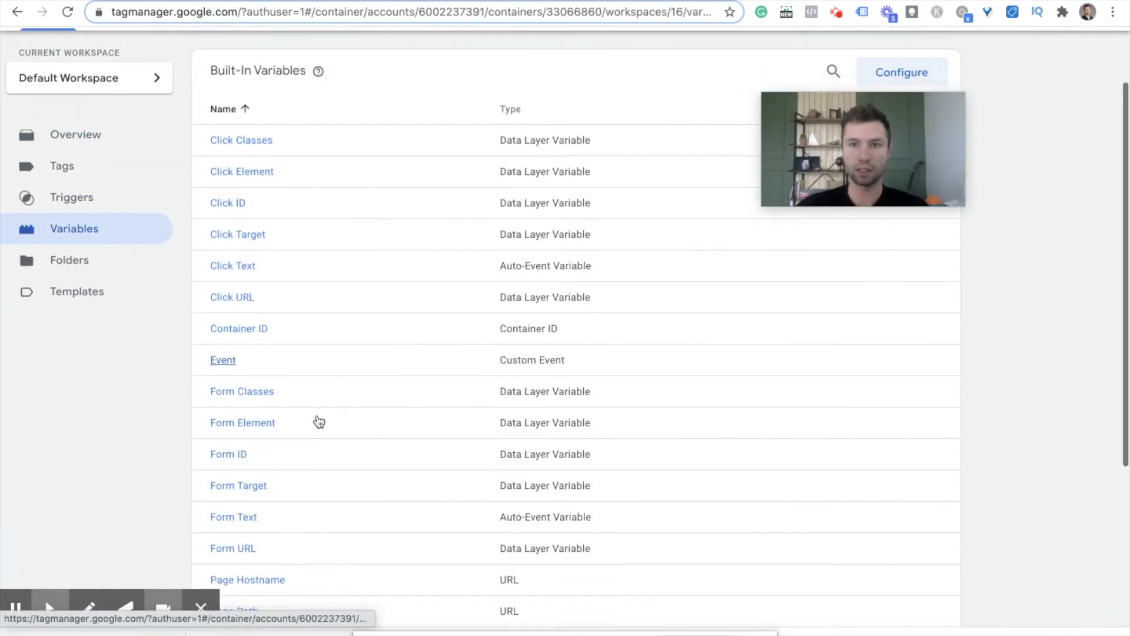
{"action": "left_click_drag", "start_coordinate": [859, 107], "coordinate": [950, 192]}
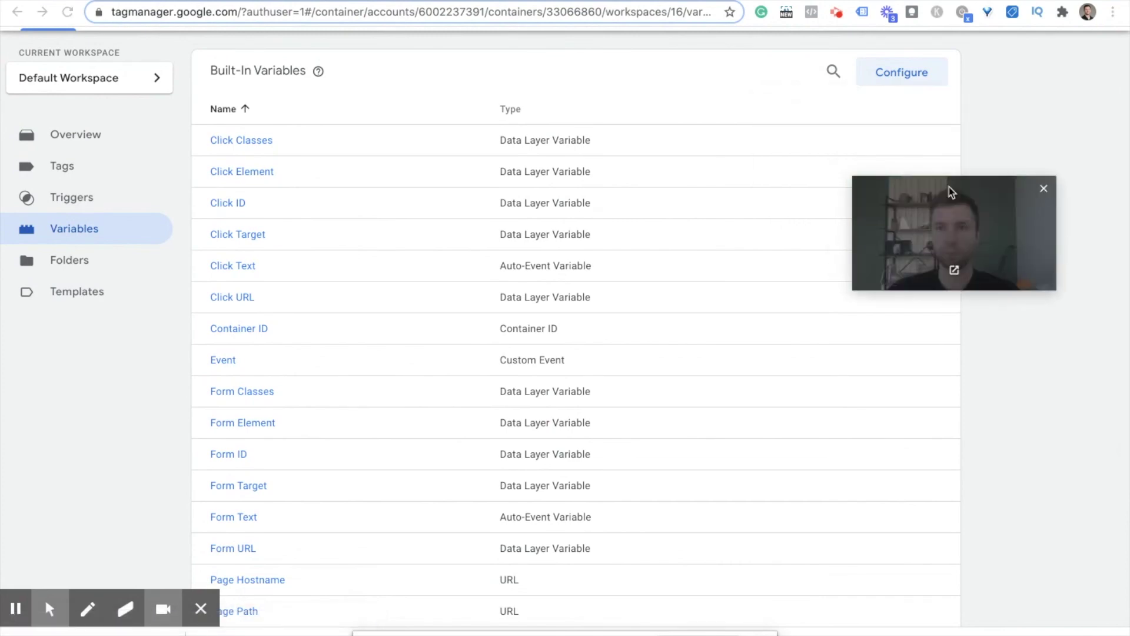
{"action": "left_click", "coordinate": [898, 75]}
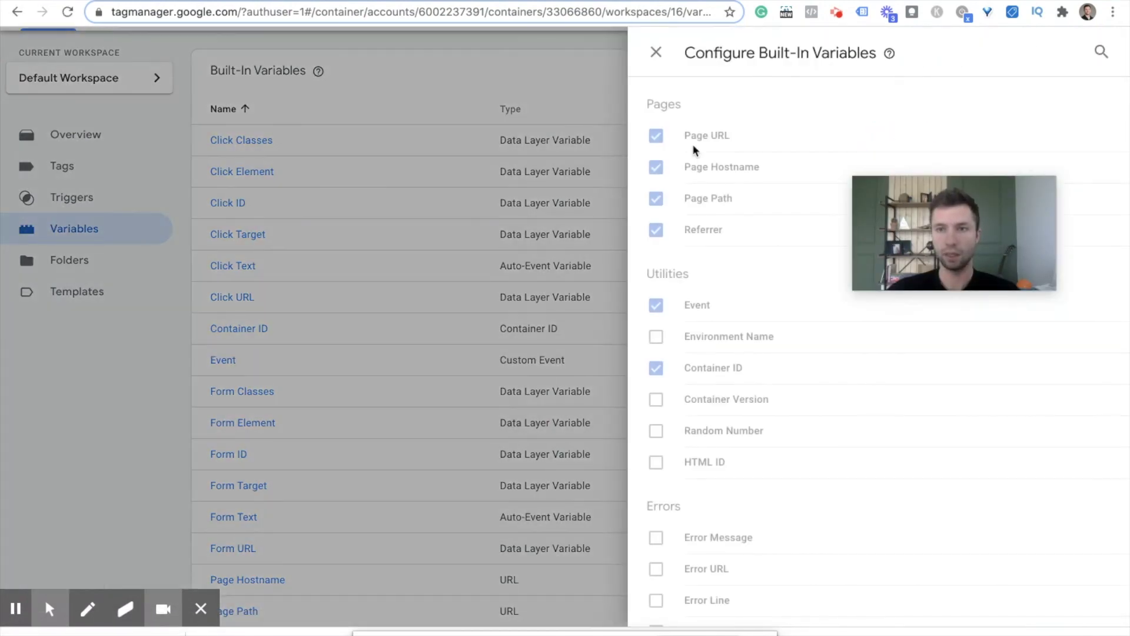
{"action": "scroll", "coordinate": [675, 207], "scroll_direction": "down", "scroll_amount": 7}
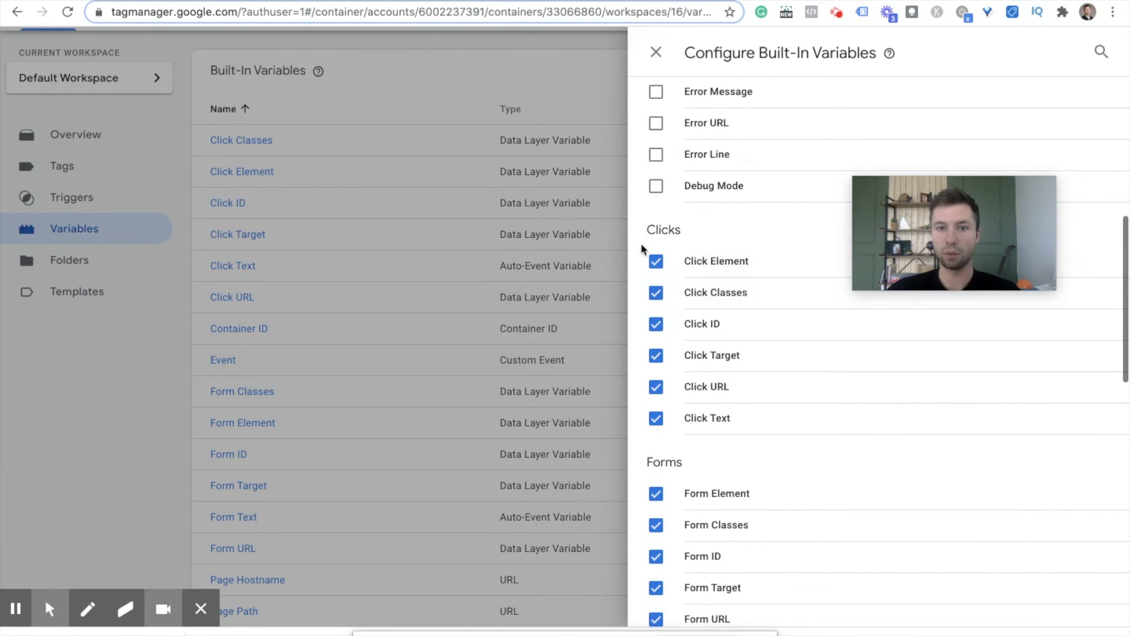
{"action": "scroll", "coordinate": [682, 459], "scroll_direction": "down", "scroll_amount": 2}
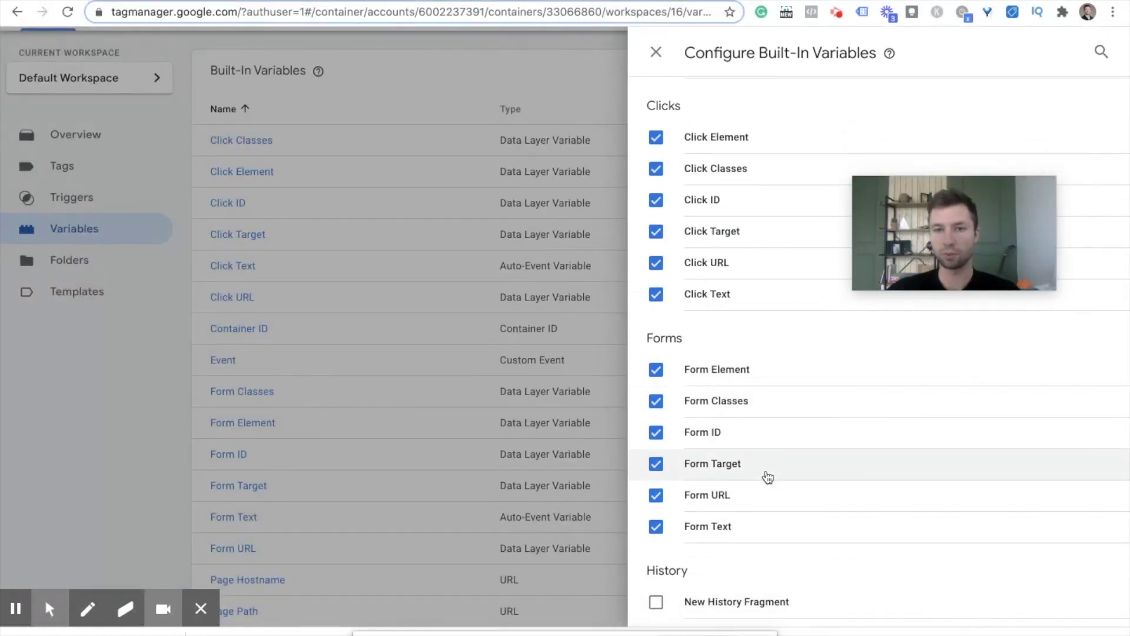
Close the built-in variables configuration and return to the workspace's variables overview.
{"action": "scroll", "coordinate": [748, 370], "scroll_direction": "up", "scroll_amount": 2}
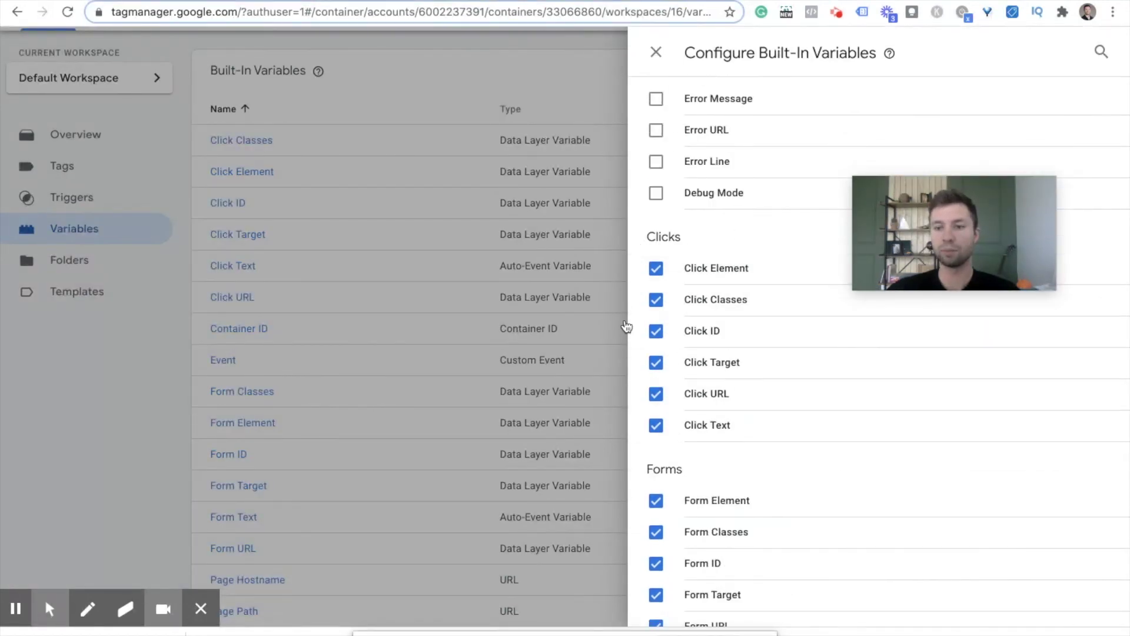
{"action": "scroll", "coordinate": [680, 312], "scroll_direction": "up", "scroll_amount": 5}
{"action": "left_click", "coordinate": [655, 53]}
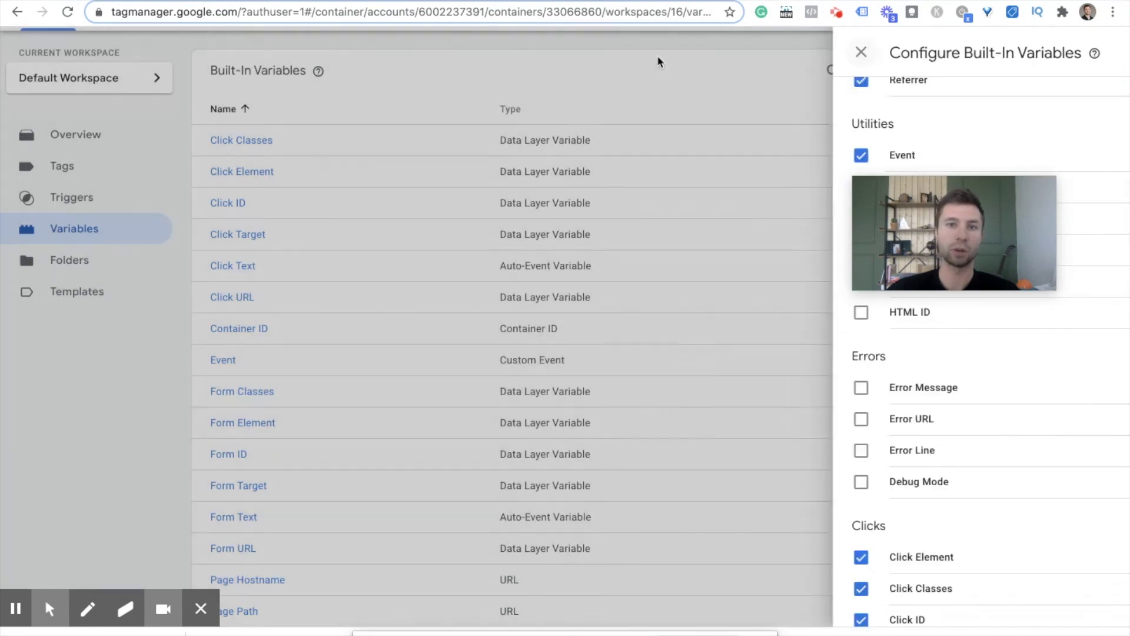
{"action": "left_click_drag", "start_coordinate": [963, 214], "coordinate": [857, 146]}
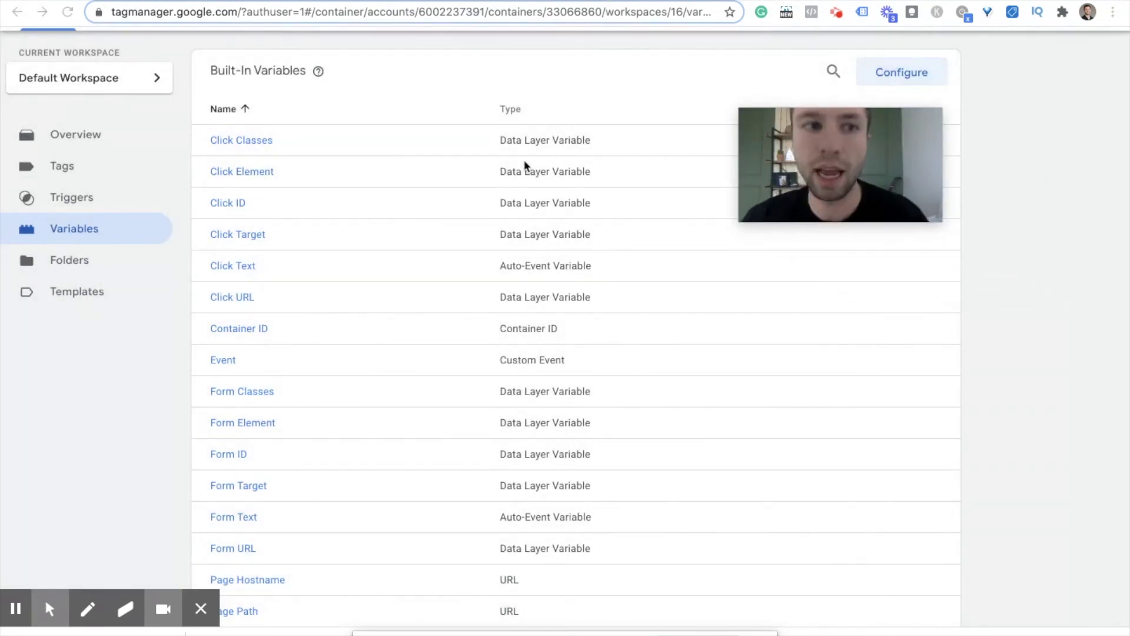
{"action": "scroll", "coordinate": [2, 242], "scroll_direction": "up", "scroll_amount": 3}
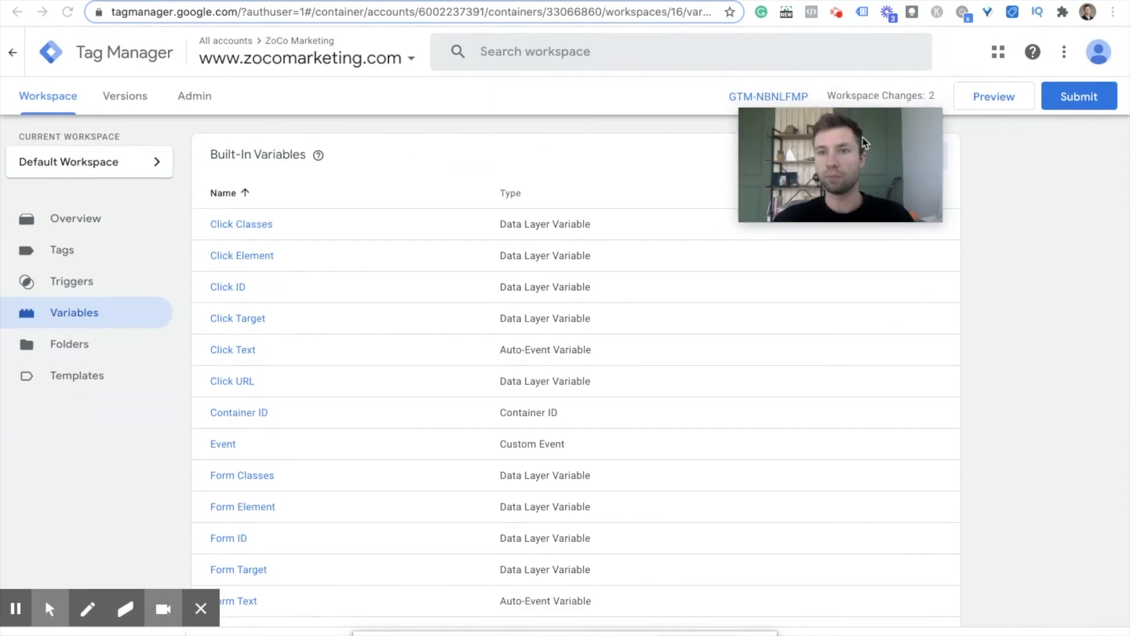
{"action": "left_click_drag", "start_coordinate": [860, 147], "coordinate": [860, 217]}
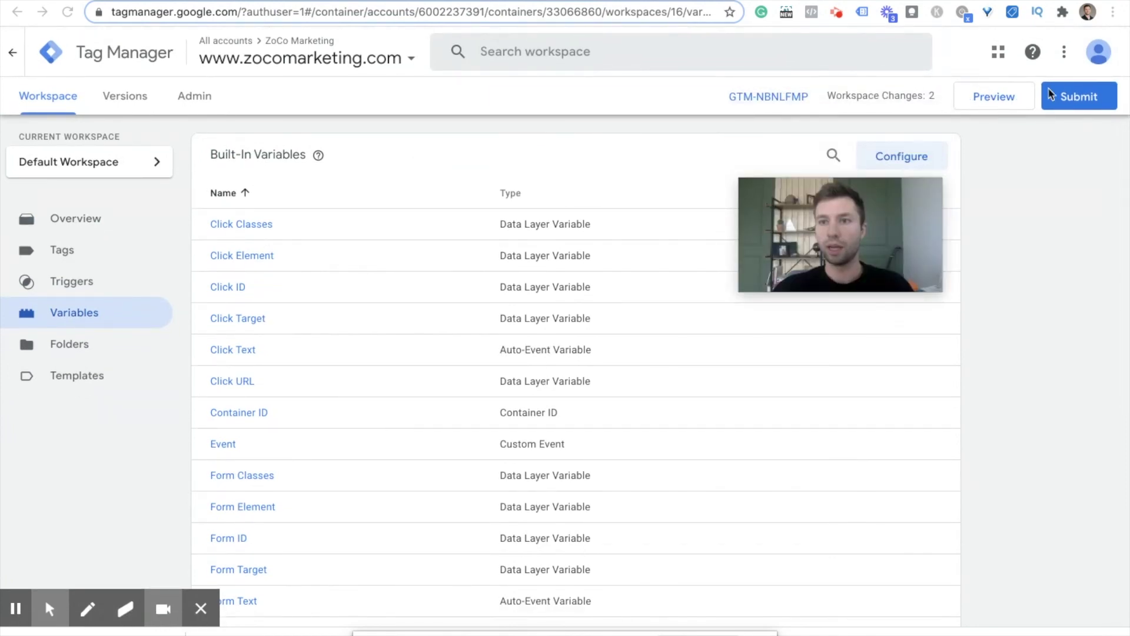
Start preview mode for the container and continue to the Tag Assistant summary for zocomarketing.com.
{"action": "left_click", "coordinate": [986, 99]}
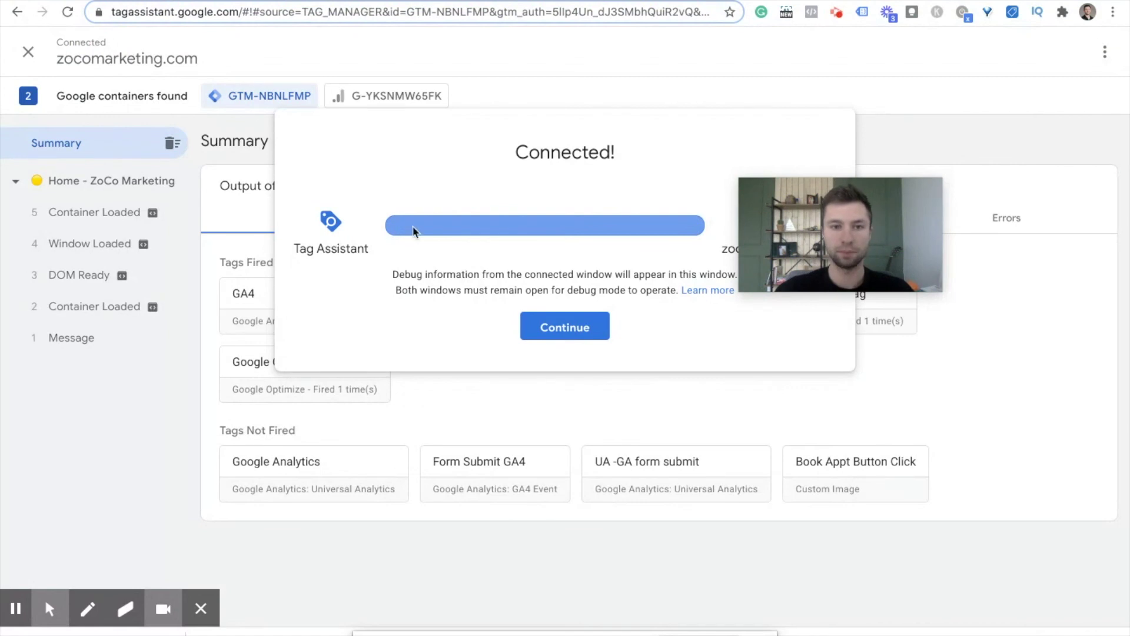
{"action": "left_click_drag", "start_coordinate": [840, 219], "coordinate": [883, 219]}
{"action": "left_click", "coordinate": [565, 327]}
{"action": "left_click_drag", "start_coordinate": [876, 224], "coordinate": [917, 238]}
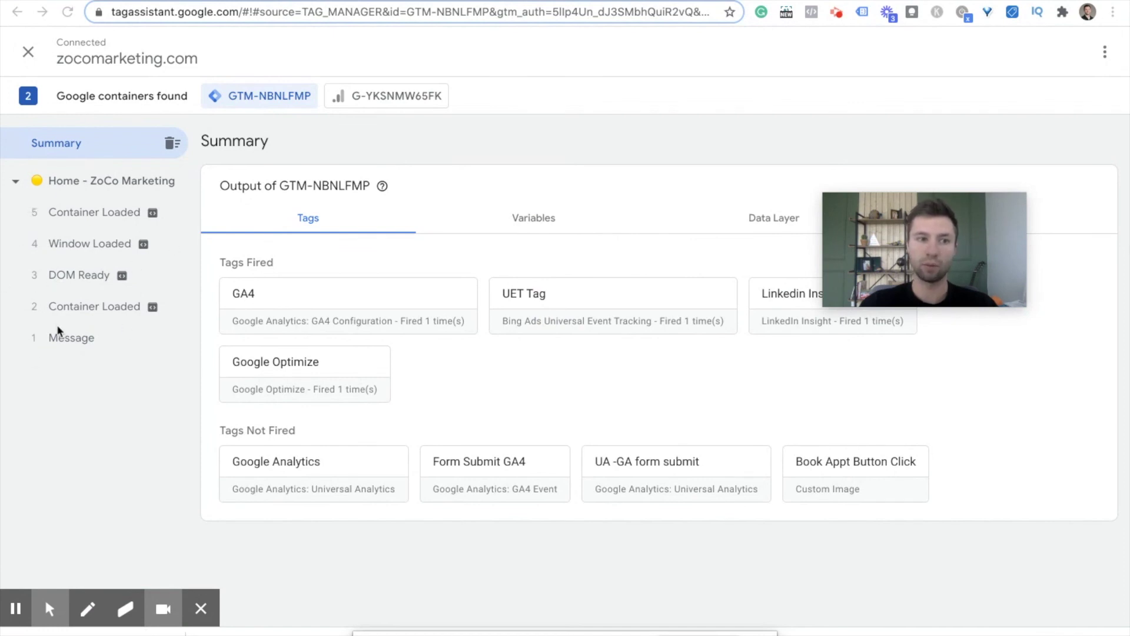
Trigger the Book Appointment button on the previewed site, and check in Tag Assistant which tags fire on the Link Click and Click events.
{"action": "key", "text": "super+grave"}
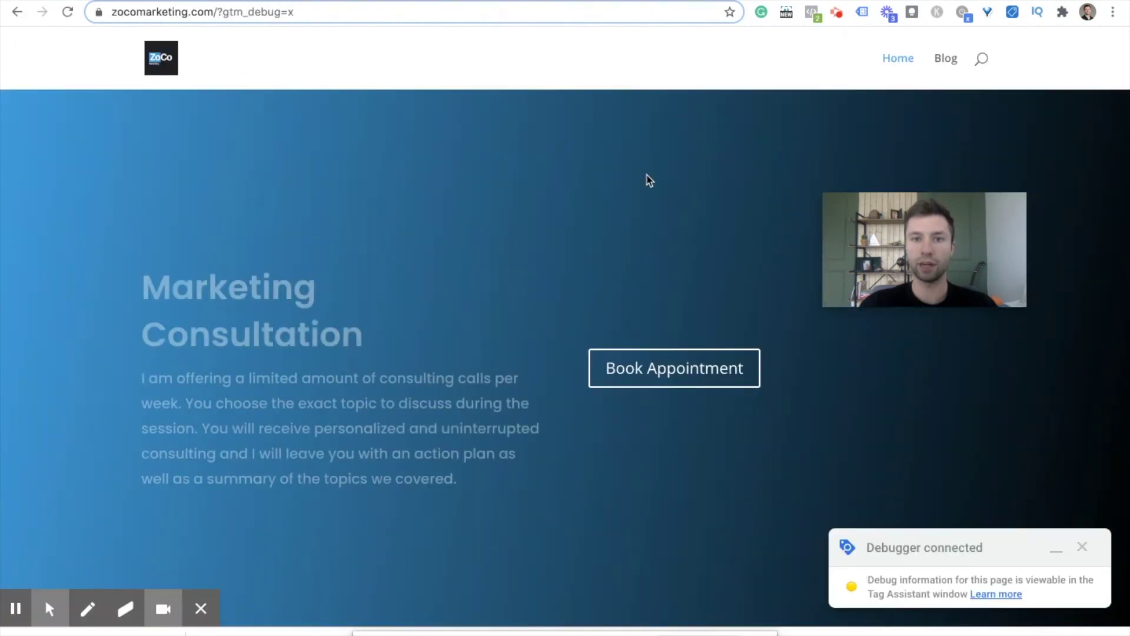
{"action": "left_click", "coordinate": [655, 368]}
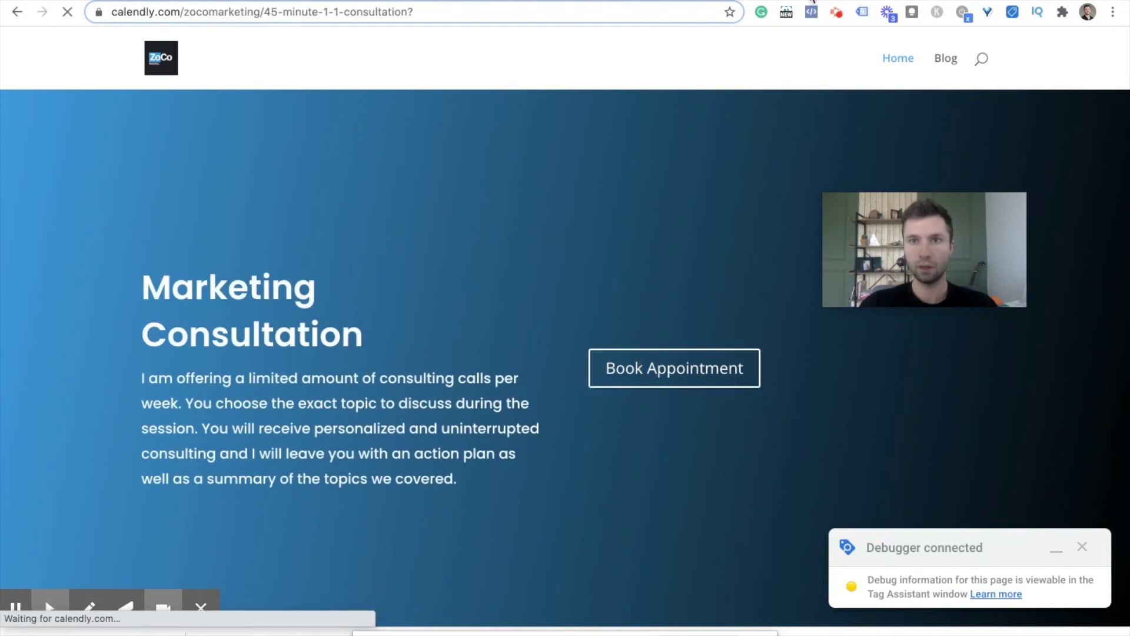
{"action": "left_click", "coordinate": [963, 12]}
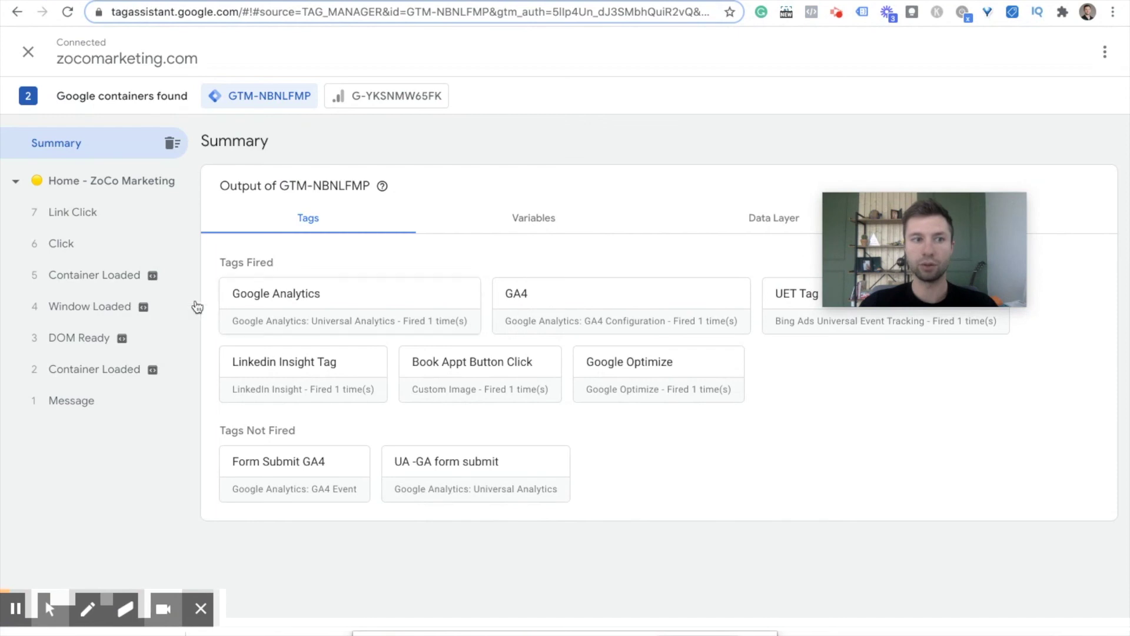
{"action": "left_click", "coordinate": [77, 217]}
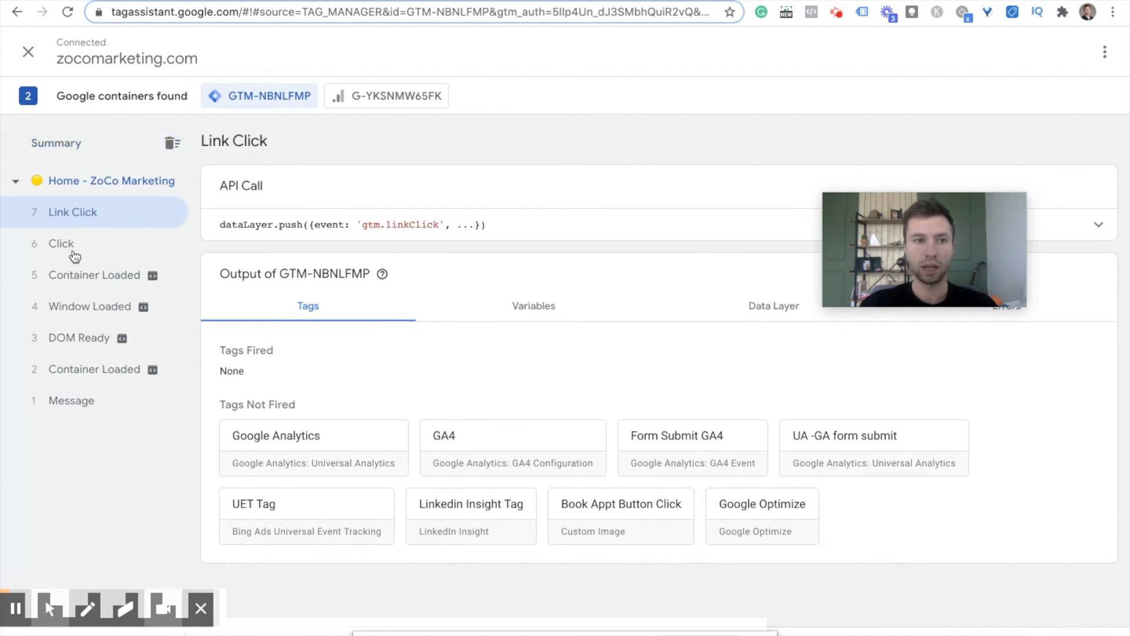
{"action": "left_click", "coordinate": [69, 247]}
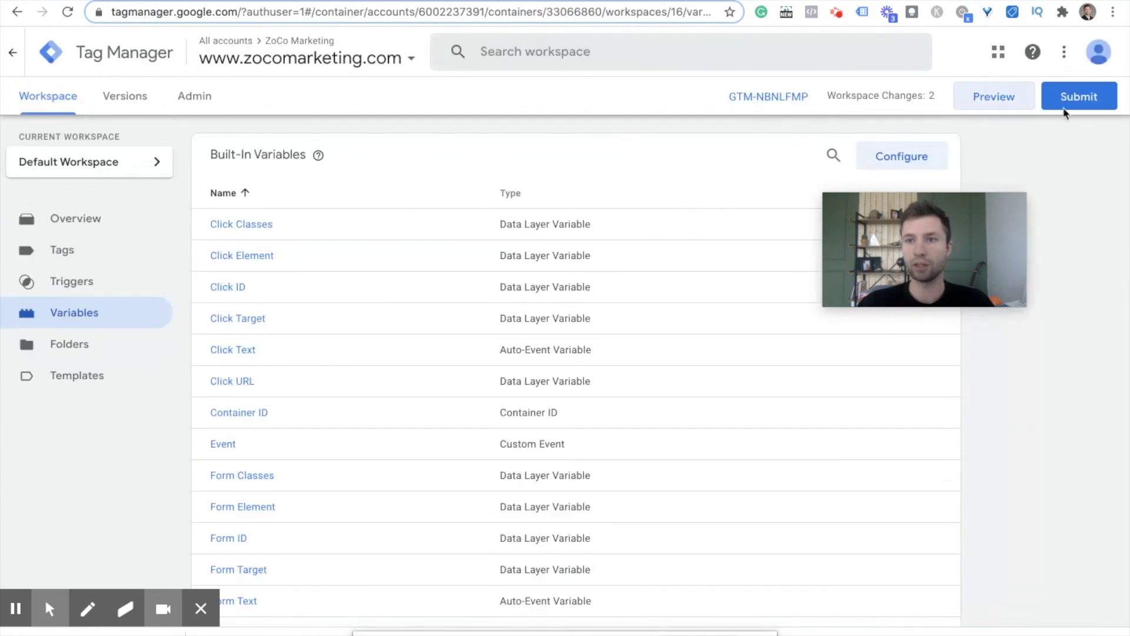
Submit the Tag Manager workspace changes with the version name "Button Click Linkedin" and publish them to the Live environment.
{"action": "left_click", "coordinate": [1069, 107]}
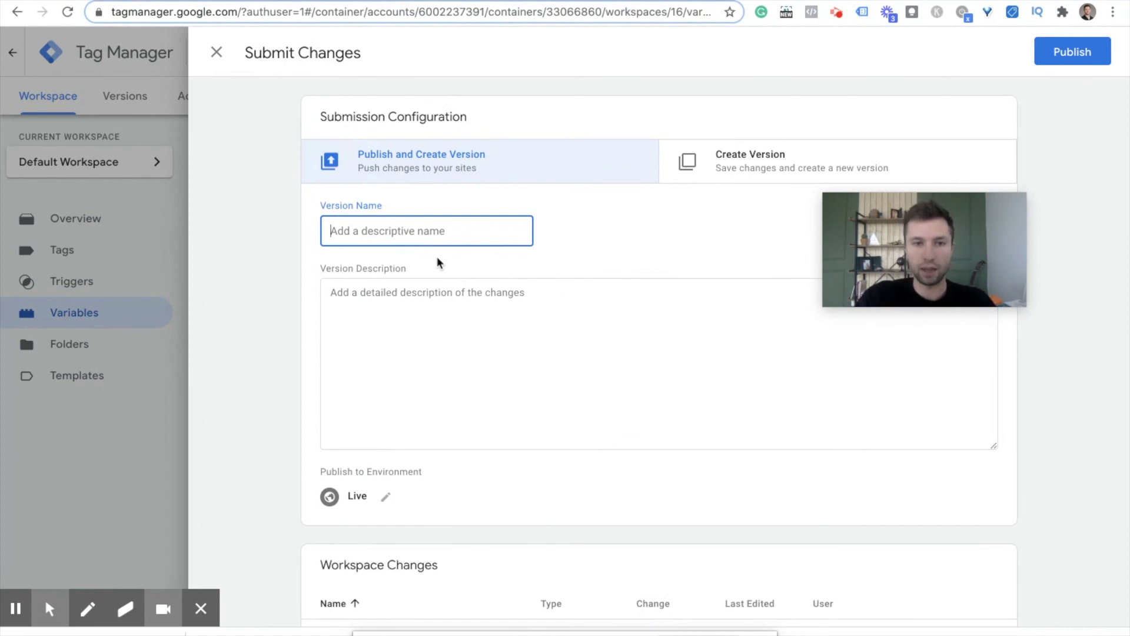
{"action": "type", "text": "Button"}
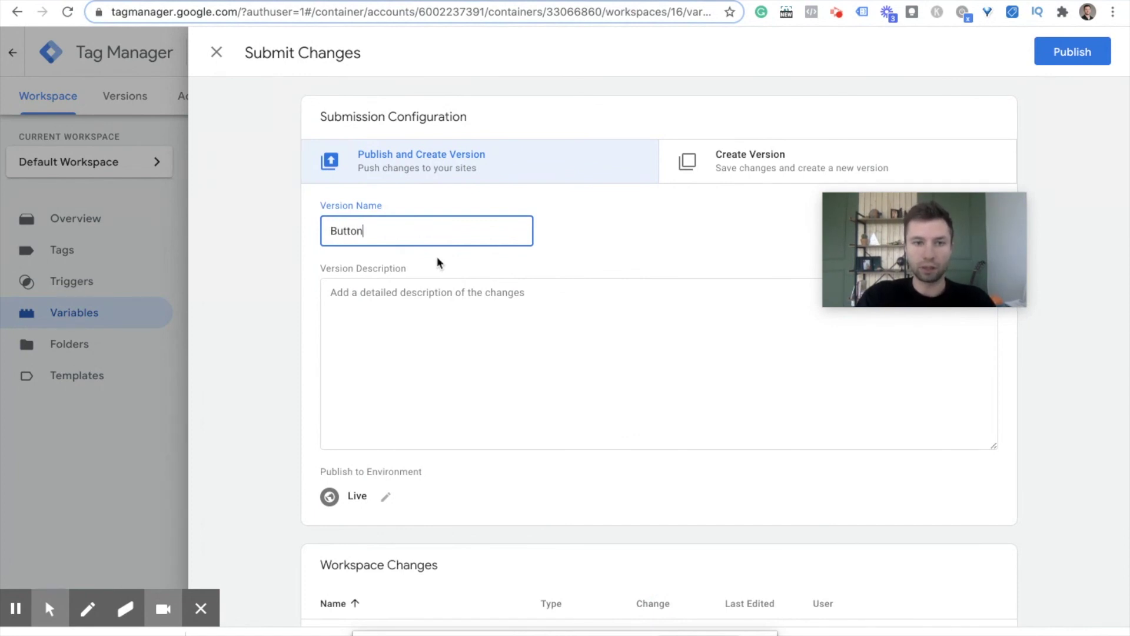
{"action": "type", "text": " CLick"}
{"action": "key", "text": "BackSpace"}
{"action": "key", "text": "BackSpace"}
{"action": "key", "text": "BackSpace"}
{"action": "key", "text": "BackSpace"}
{"action": "type", "text": "lic"}
{"action": "key", "text": "BackSpace"}
{"action": "type", "text": "ck"}
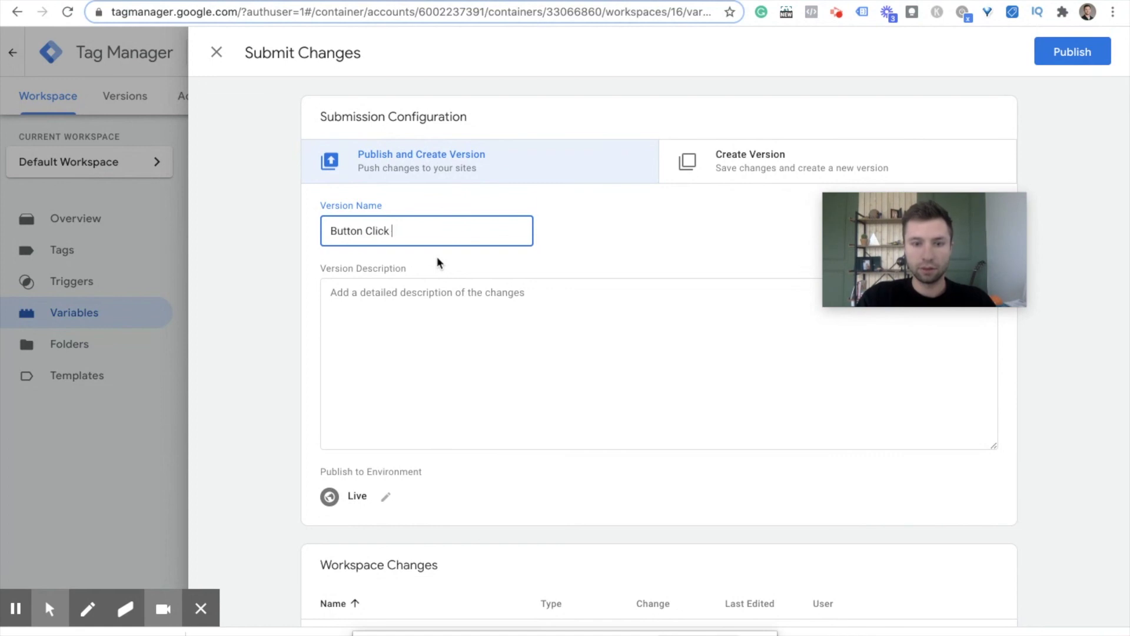
{"action": "type", "text": " Linkedin"}
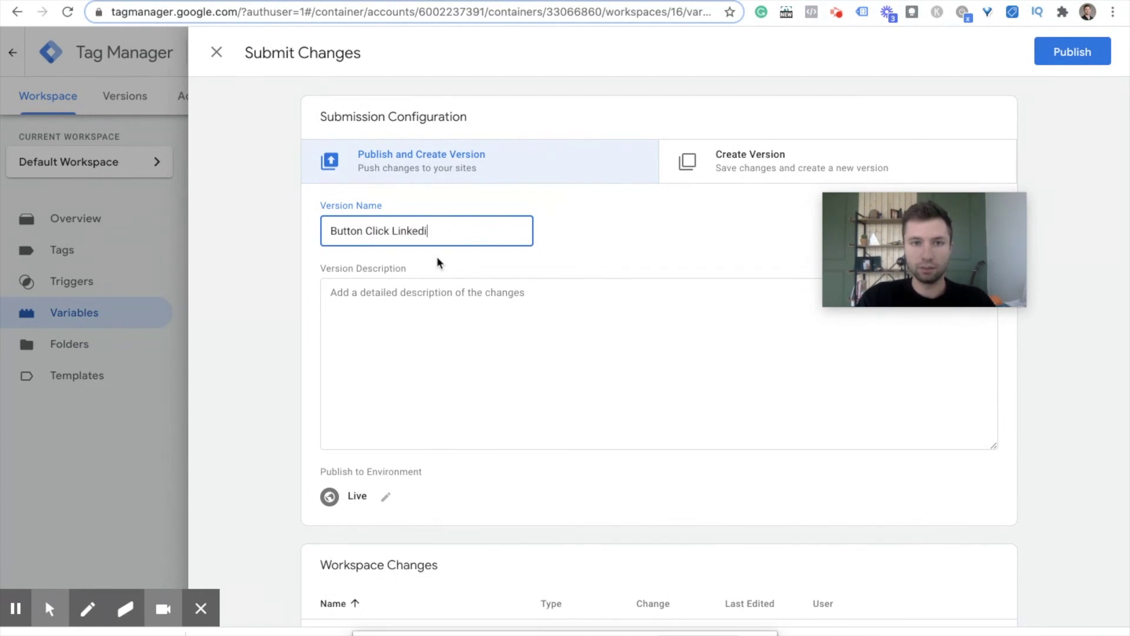
{"action": "left_click", "coordinate": [1072, 52]}
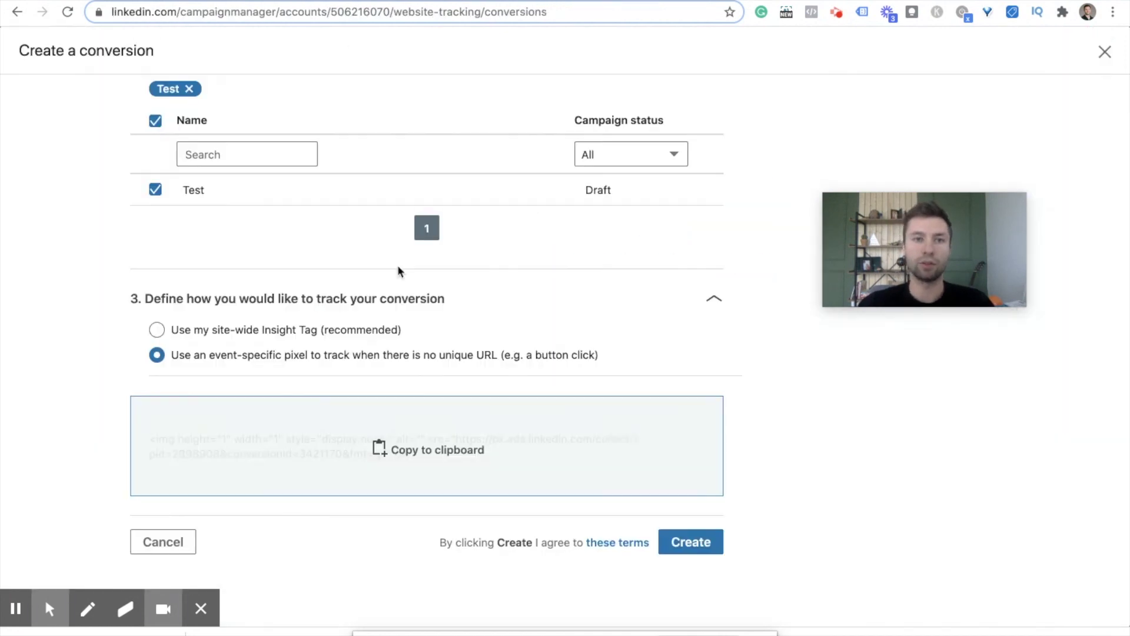
Create the conversion with the event-specific pixel in LinkedIn Campaign Manager and reload the conversions list.
{"action": "left_click", "coordinate": [689, 547]}
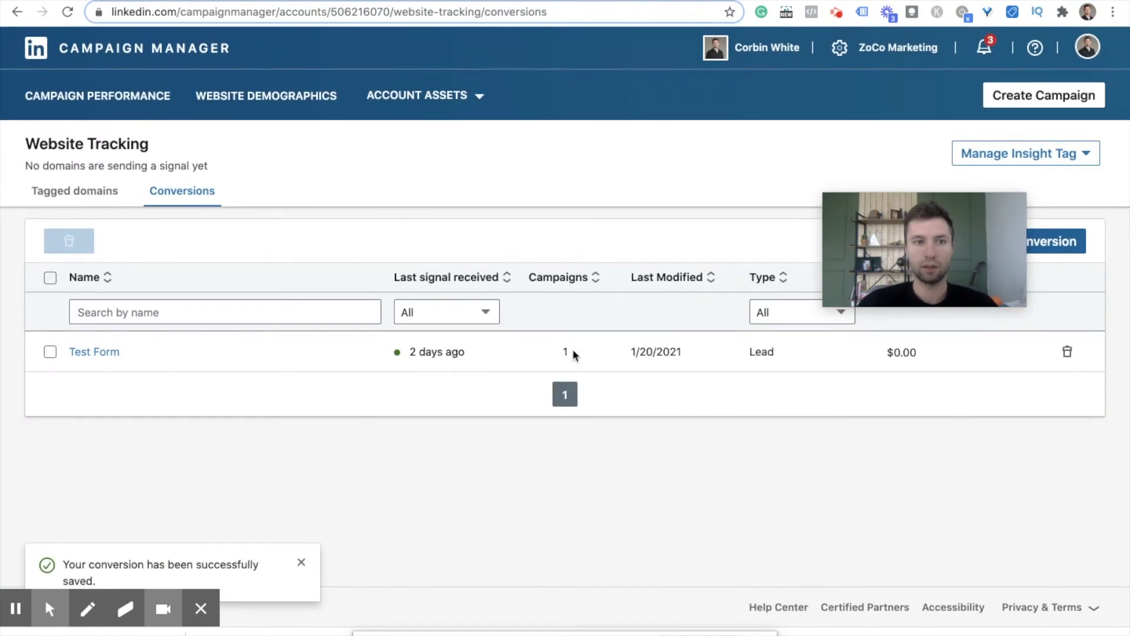
{"action": "left_click_drag", "start_coordinate": [883, 251], "coordinate": [901, 172]}
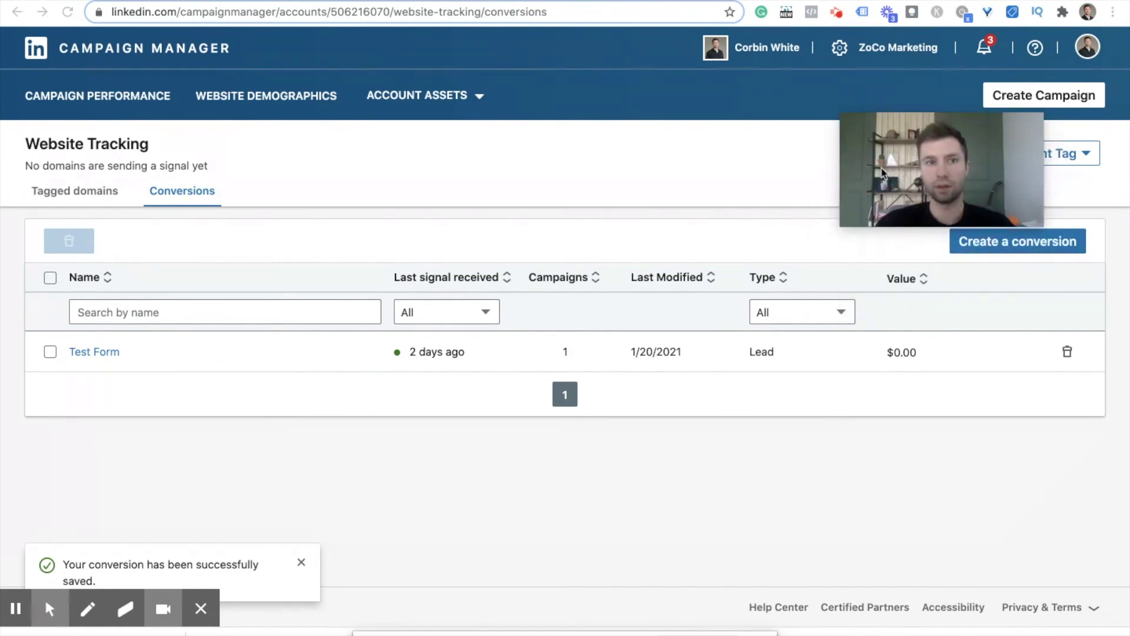
{"action": "left_click", "coordinate": [124, 109]}
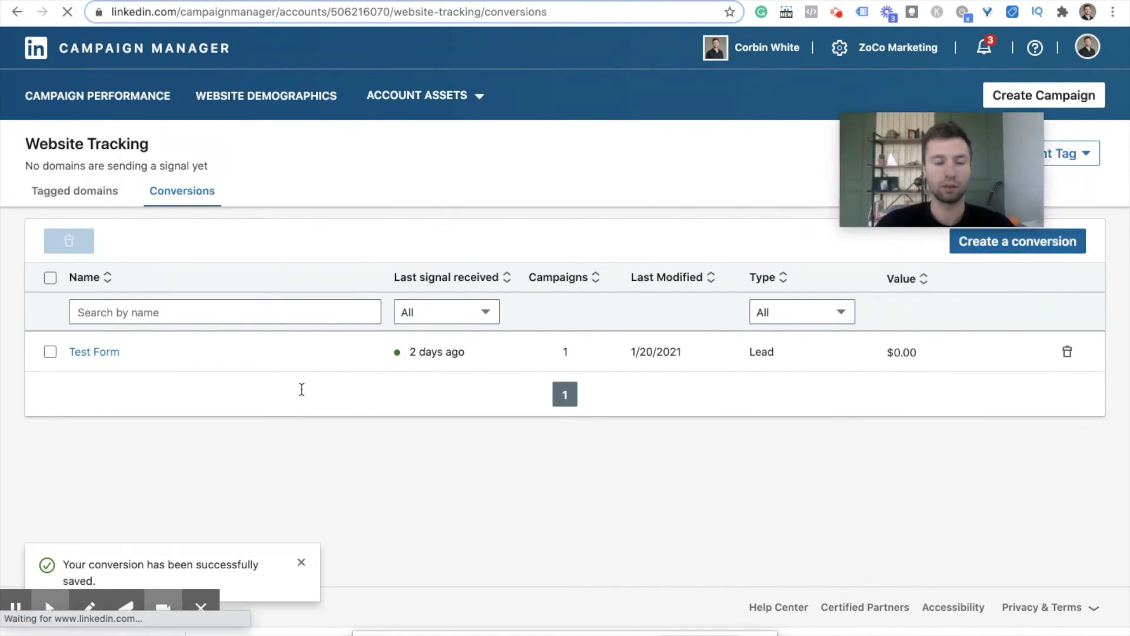